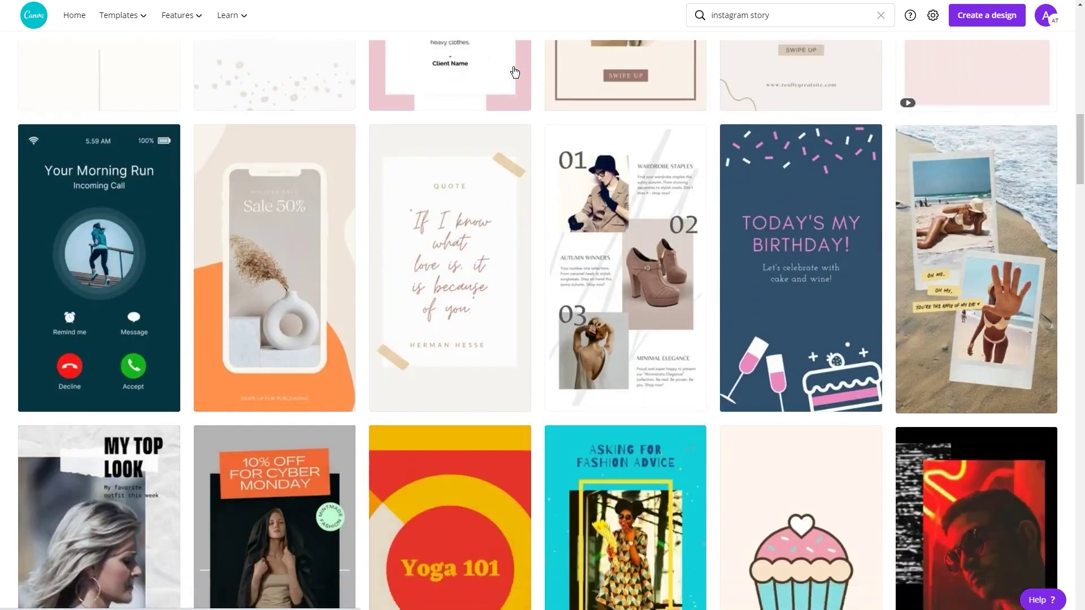
Play the animated preview of the Giving Tuesday Round Up story and close it.
scroll(515, 72, down, 3)
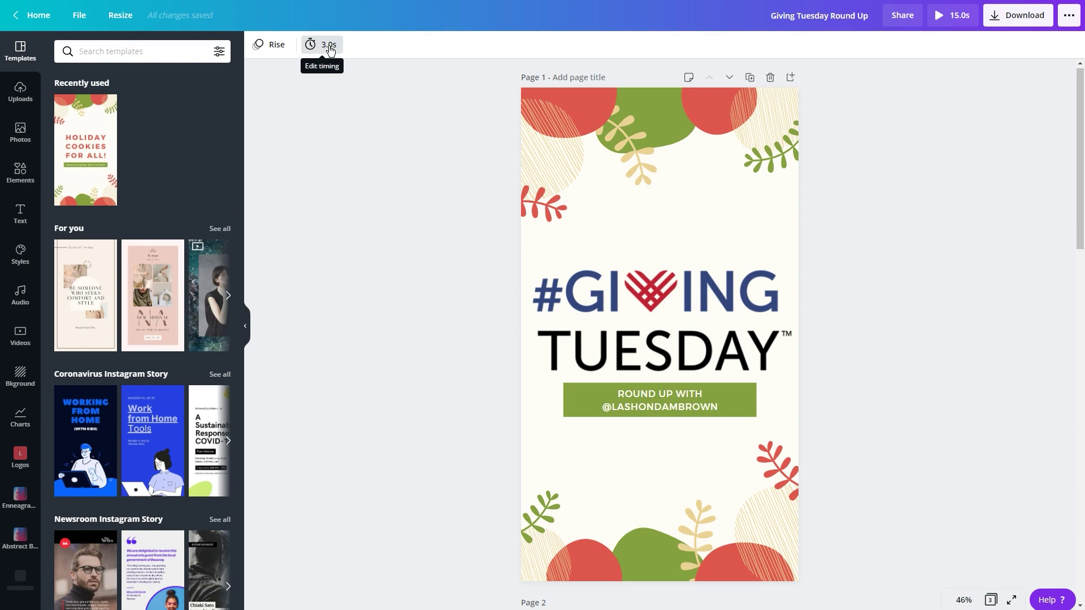
click(940, 21)
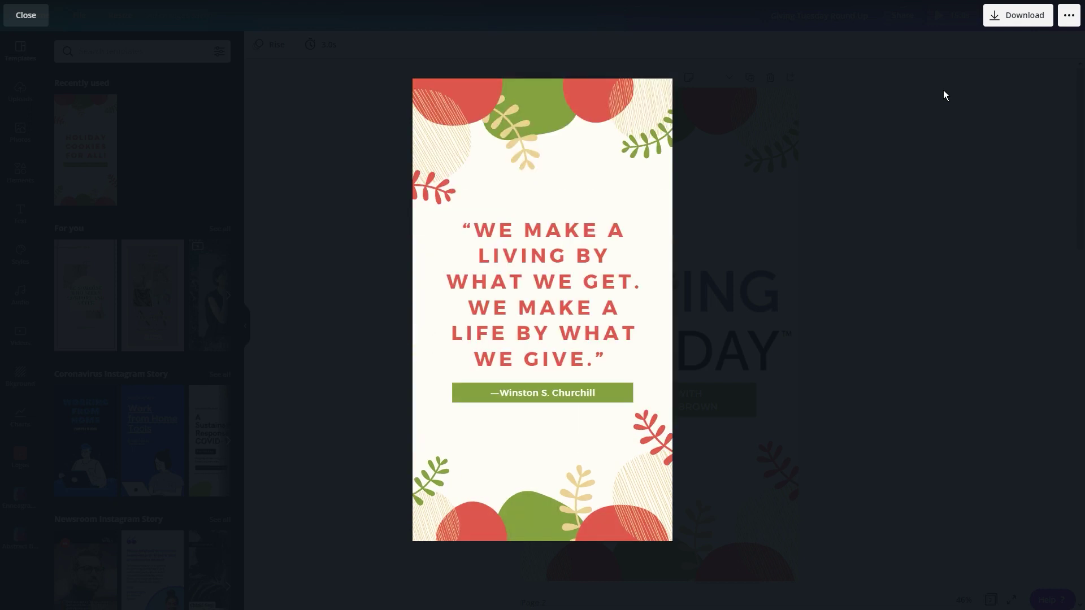
click(940, 100)
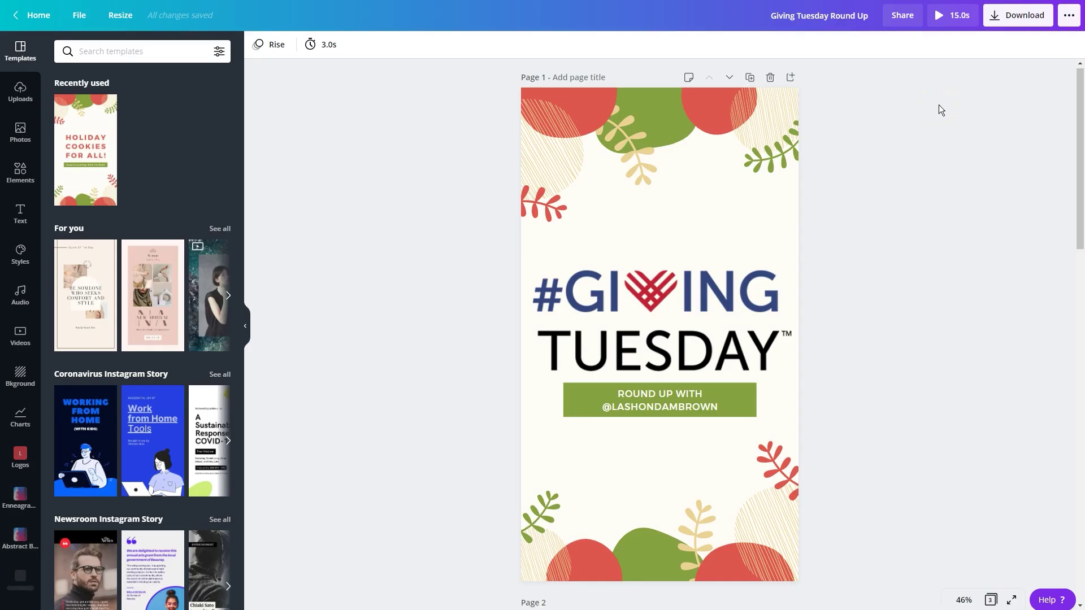
Look through all pages of the Giving Tuesday Round Up story and return to the first page.
scroll(938, 105, down, 8)
scroll(938, 104, down, 10)
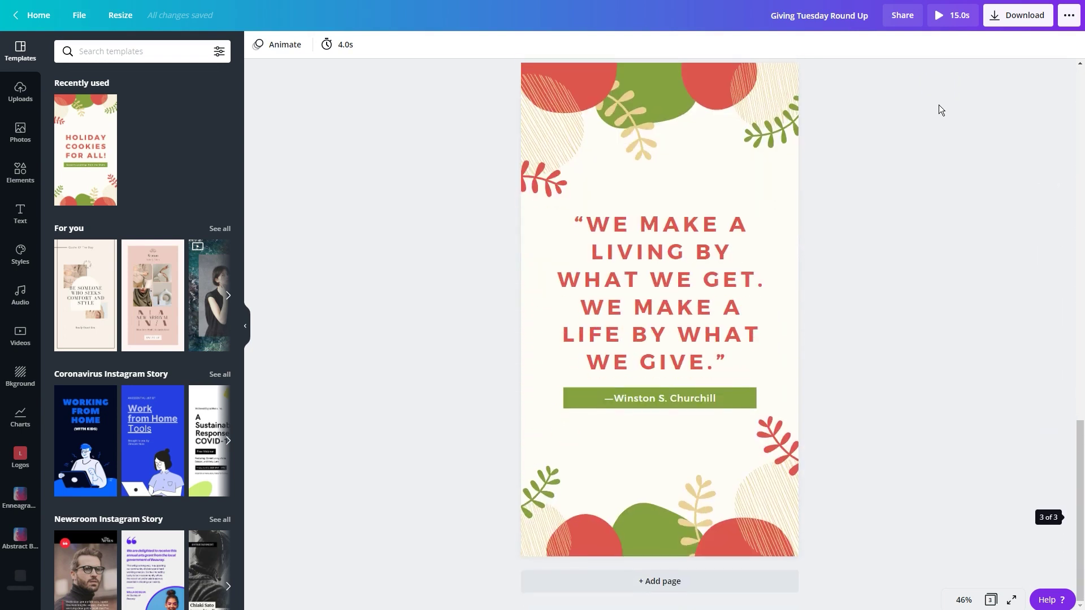
scroll(938, 105, up, 8)
scroll(938, 104, up, 8)
click(930, 102)
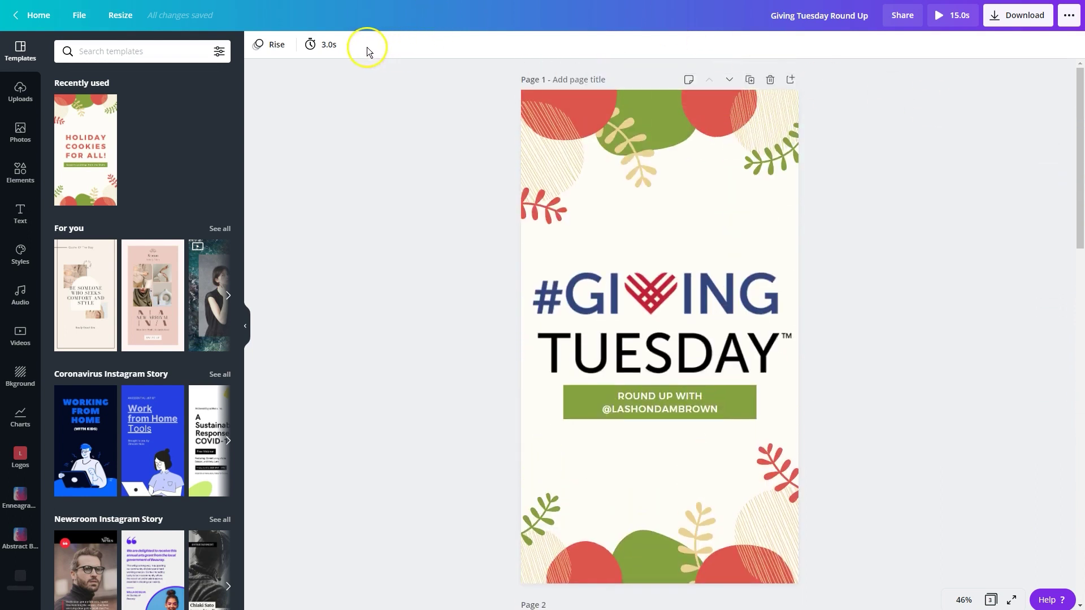
Examine the animation style and timing of each page in the Giving Tuesday Round Up story.
click(271, 51)
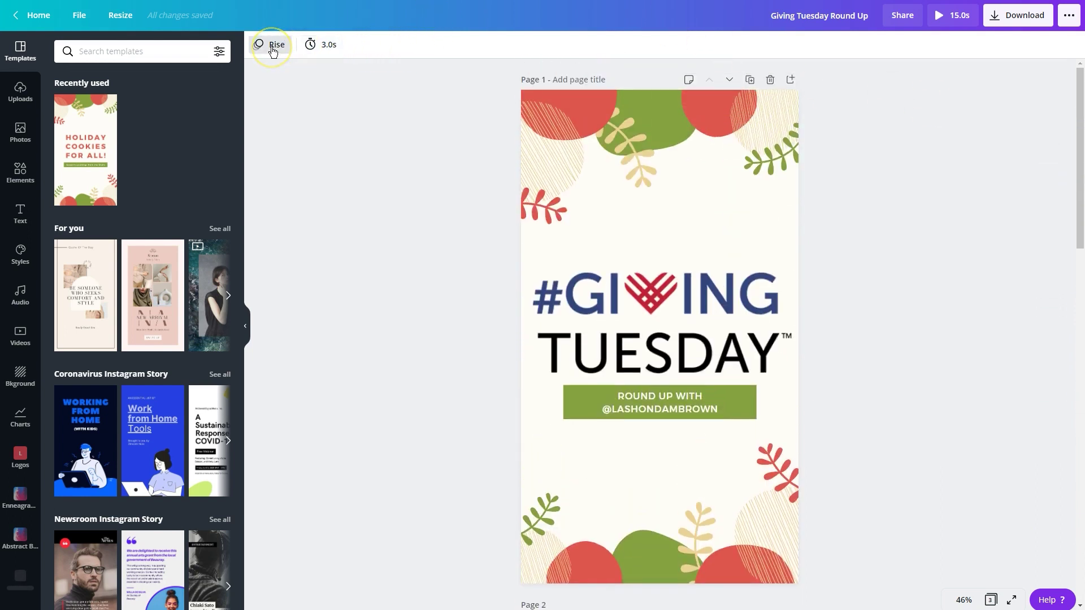
scroll(394, 163, down, 6)
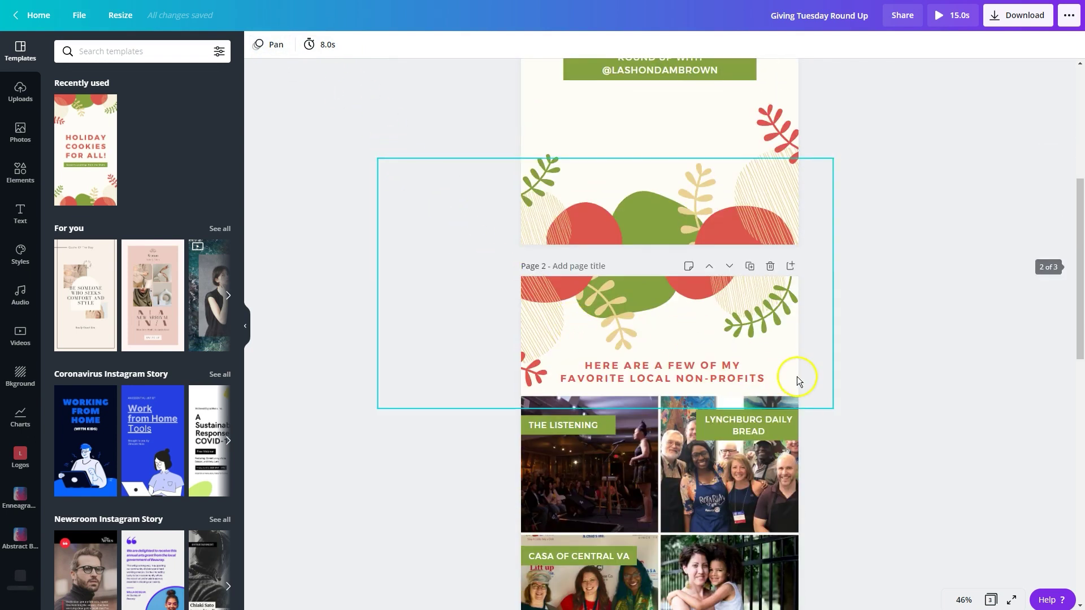
scroll(796, 376, down, 1)
click(772, 372)
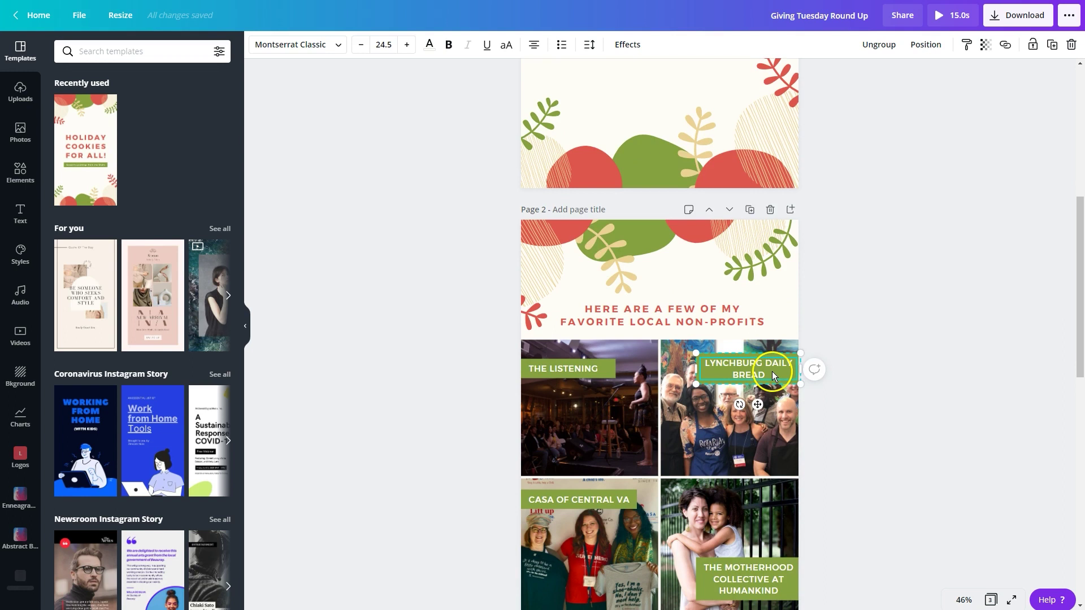
click(847, 331)
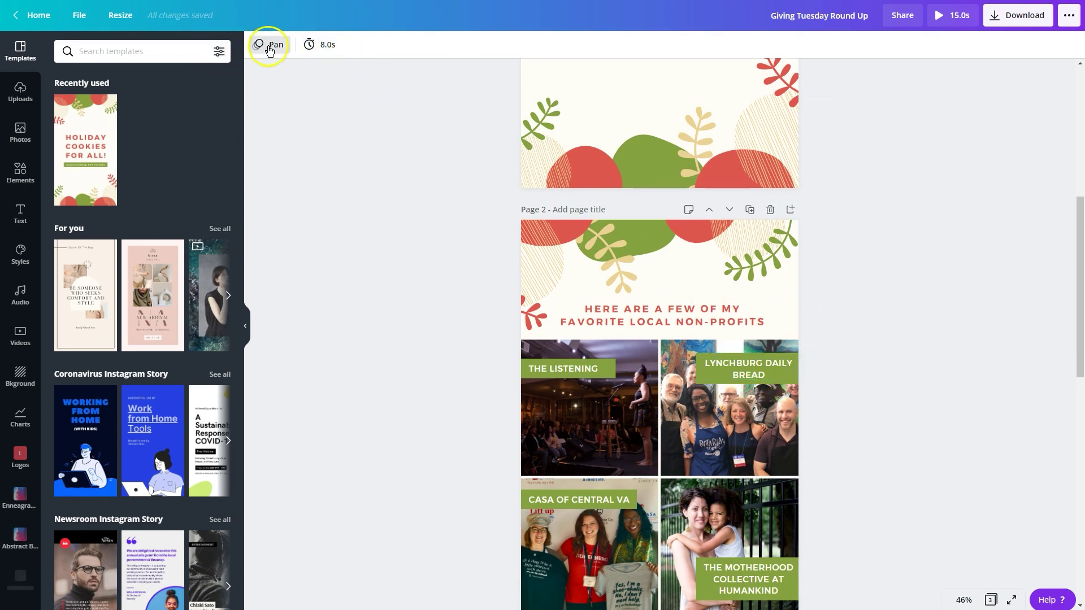
scroll(845, 298, down, 8)
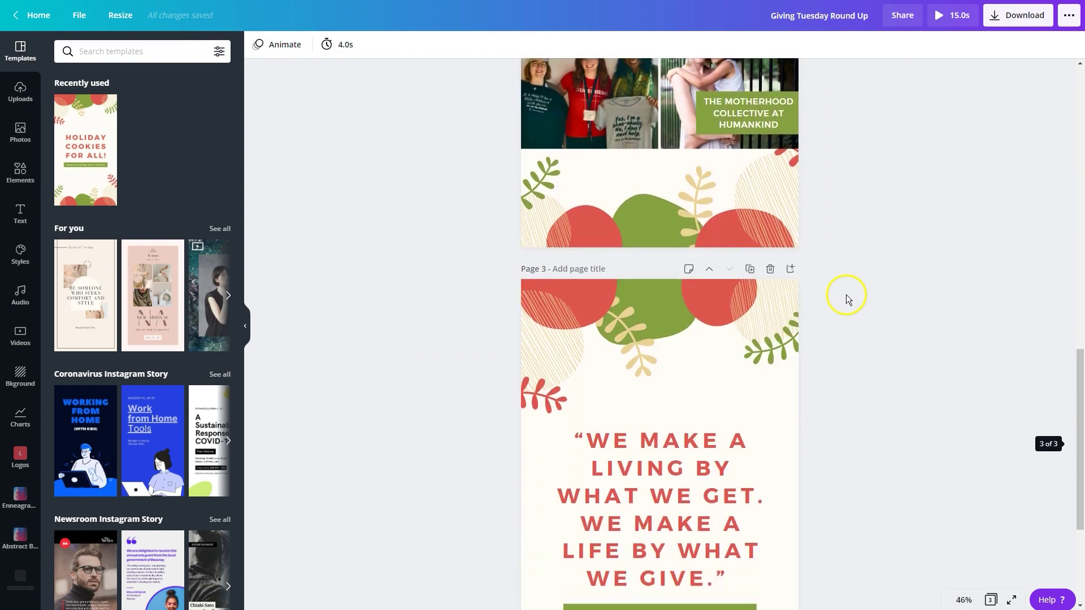
scroll(846, 294, down, 3)
click(771, 258)
click(782, 390)
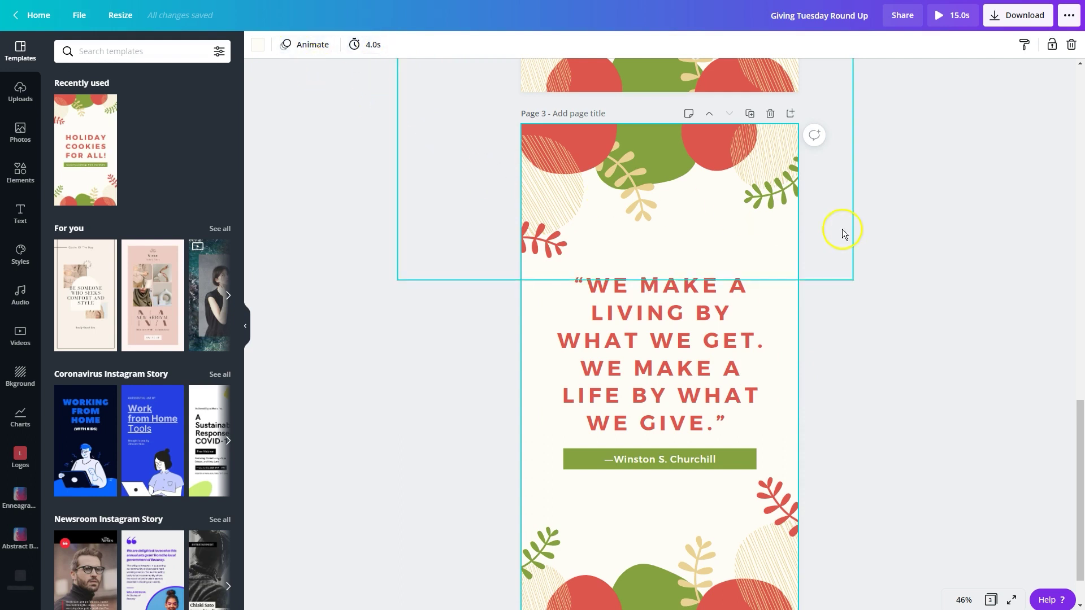
scroll(842, 229, up, 8)
scroll(840, 227, up, 8)
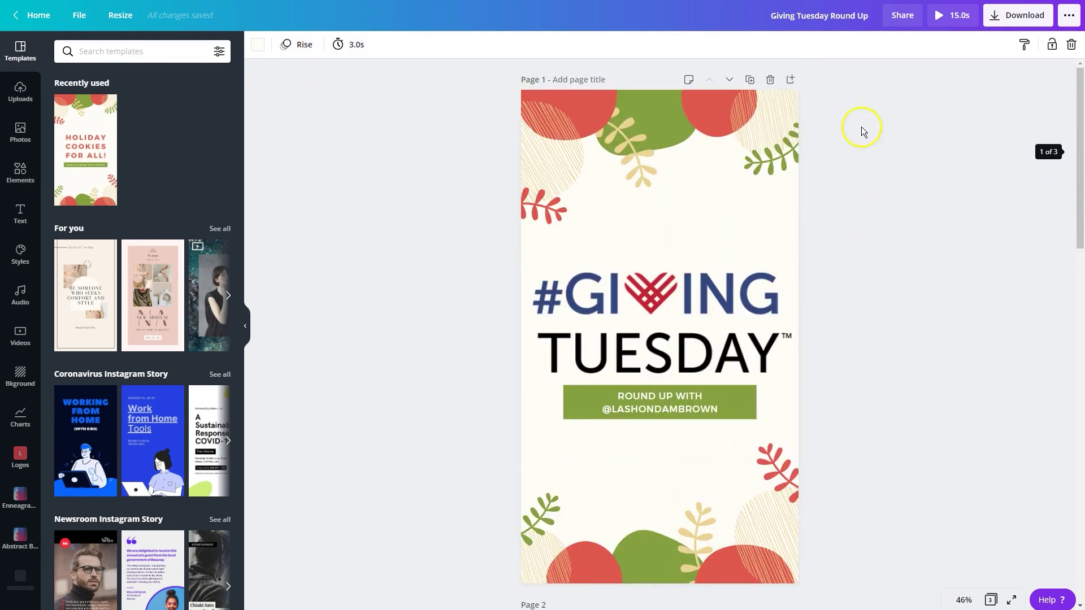
Replay the full Giving Tuesday Round Up story with its page animations and exit the preview.
click(937, 25)
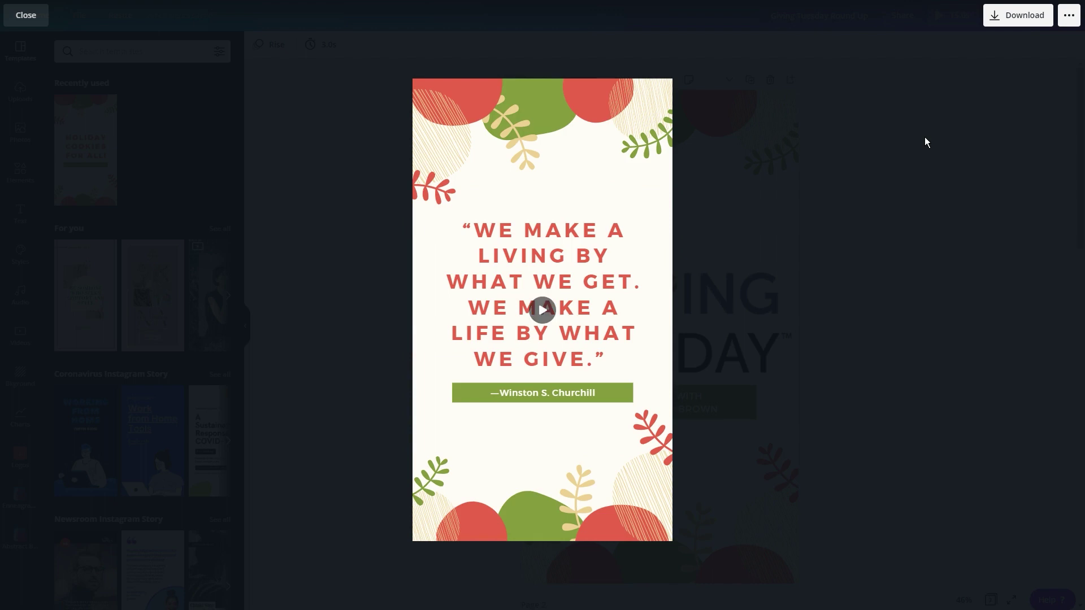
key(Escape)
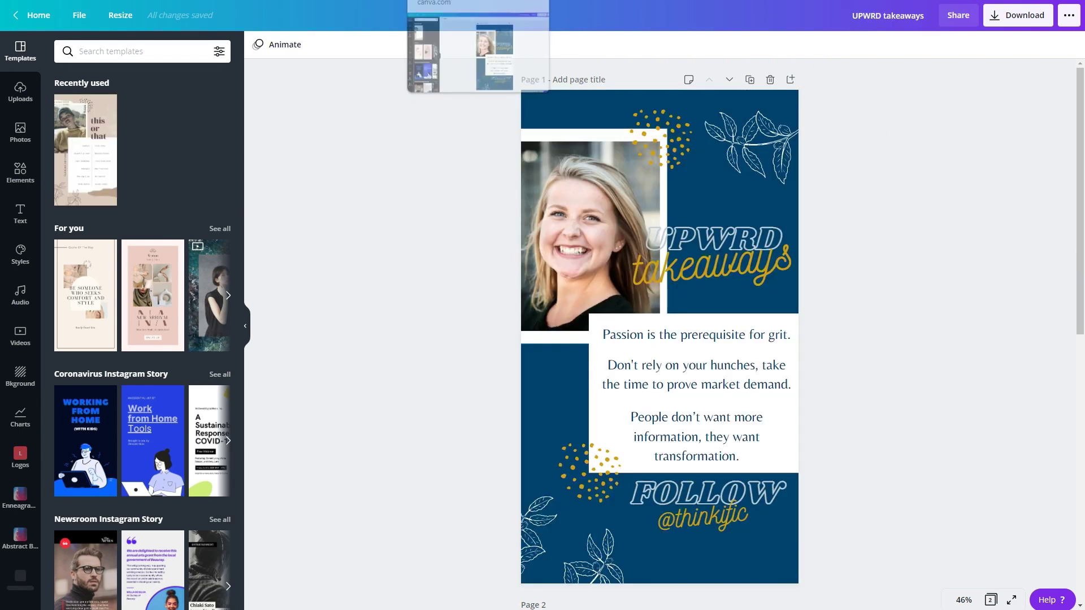
Switch to the UPWRD takeaways design and examine the photo, takeaway text and follow tag on its first page.
click(487, 57)
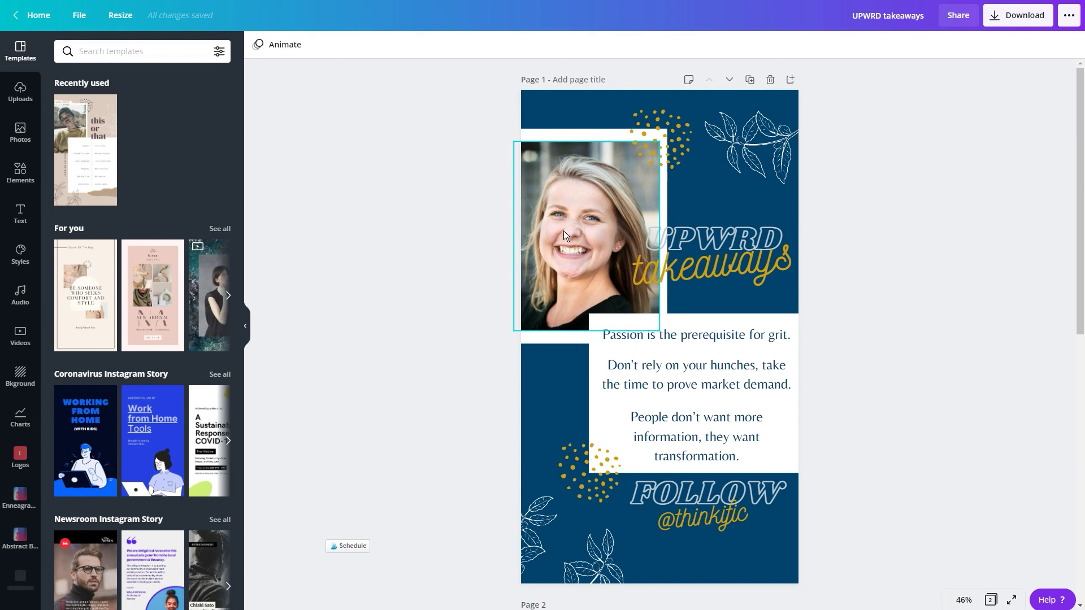
click(684, 386)
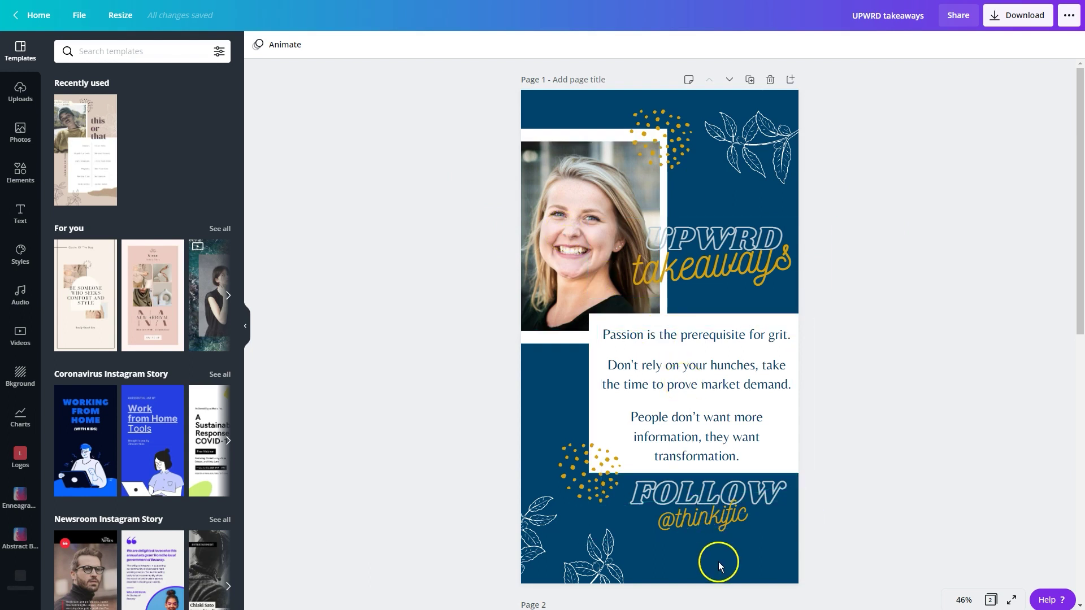
click(703, 492)
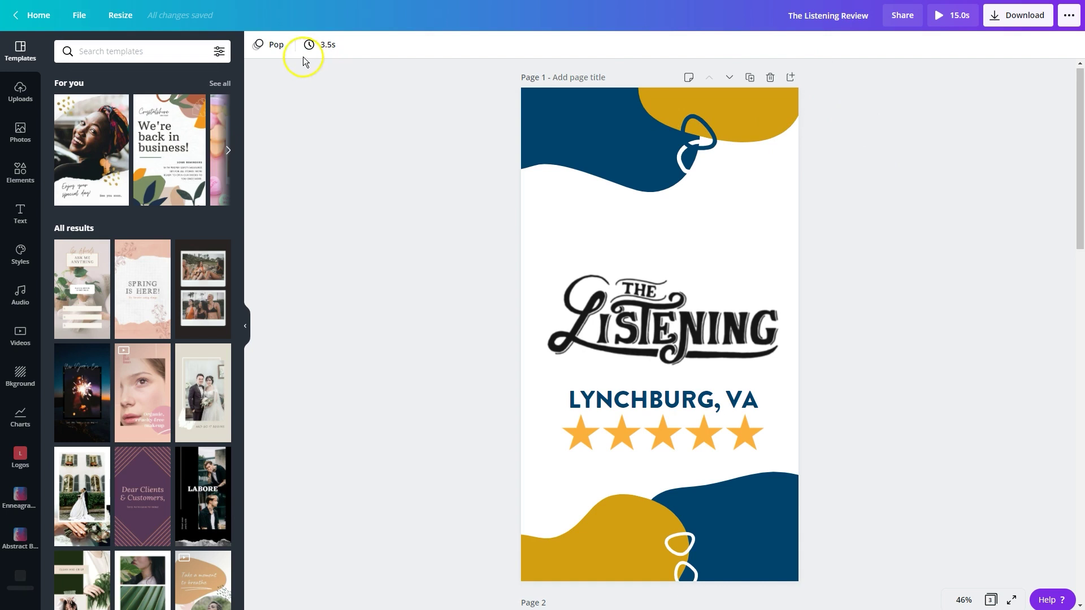
Review the three pages of The Listening Review story and play its animated preview.
scroll(378, 151, down, 10)
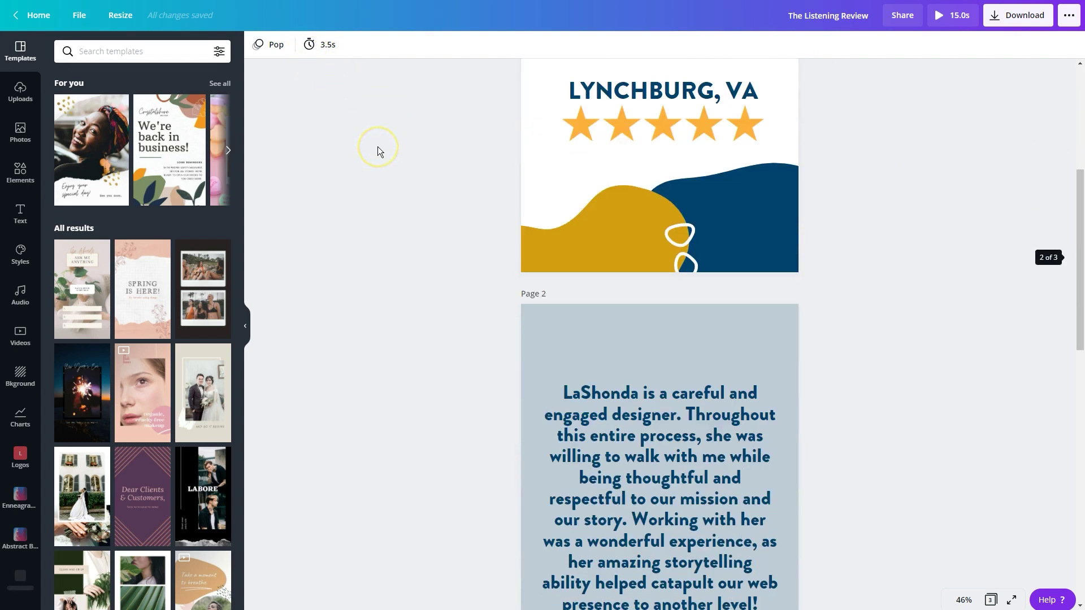
scroll(378, 151, down, 9)
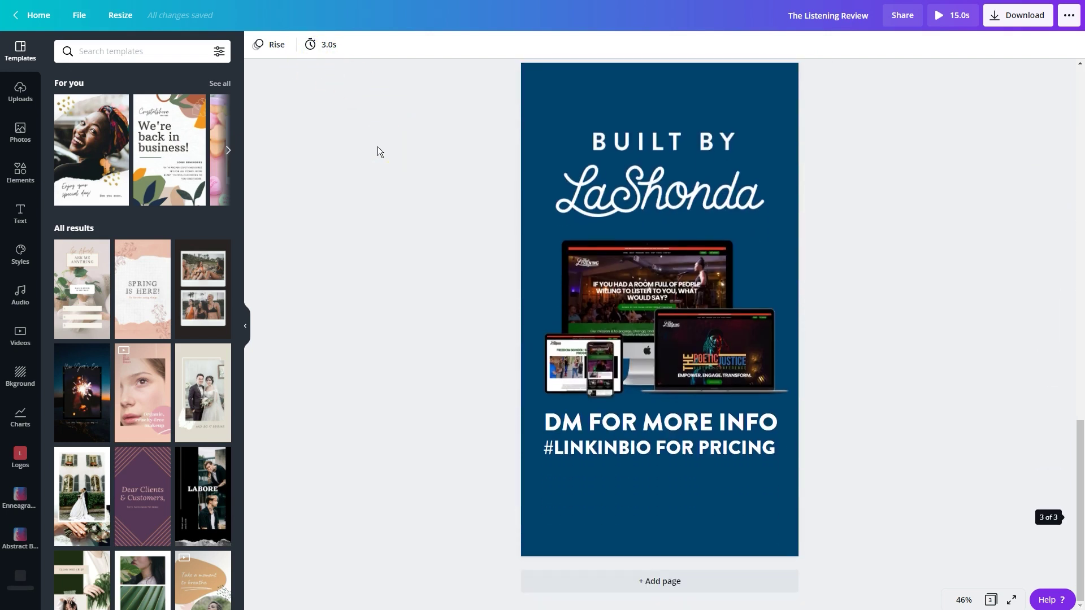
scroll(378, 151, up, 5)
scroll(377, 147, up, 12)
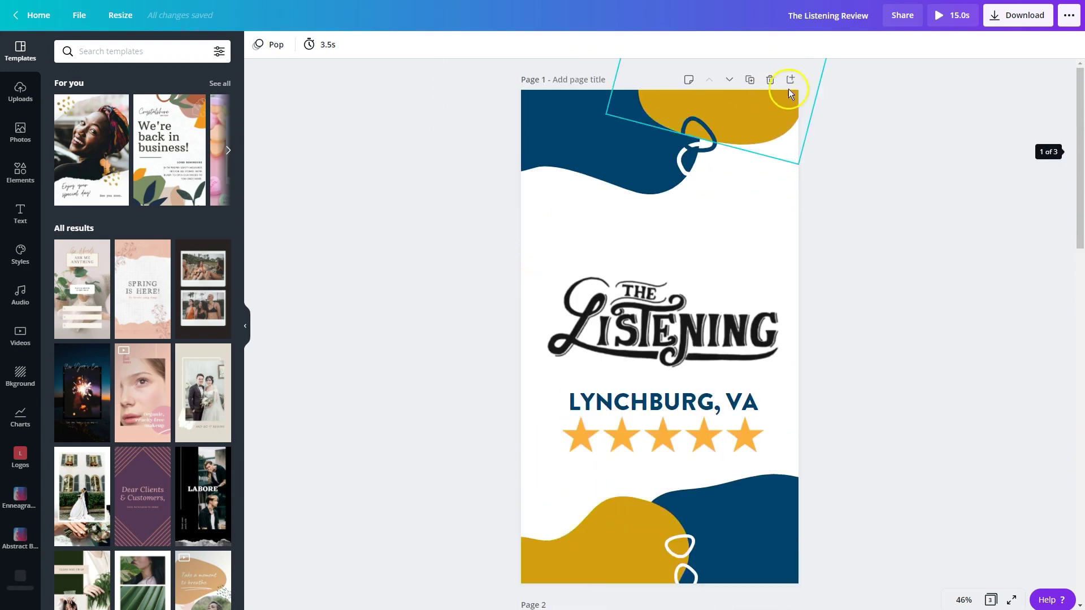
click(938, 15)
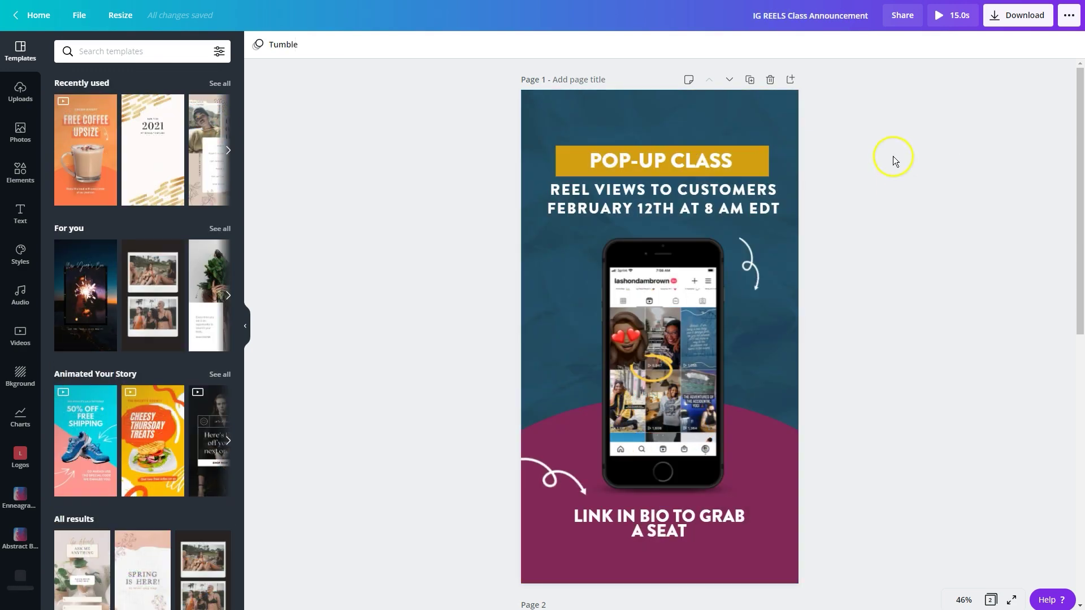
Play the animated preview of the IG REELS Class Announcement story and return to the editor.
click(942, 24)
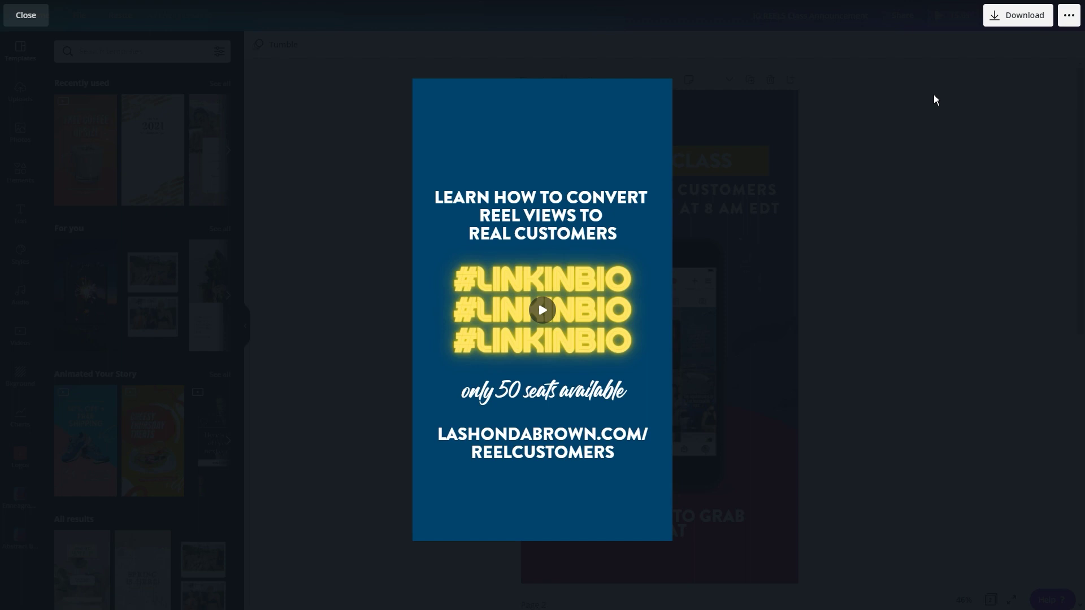
click(934, 100)
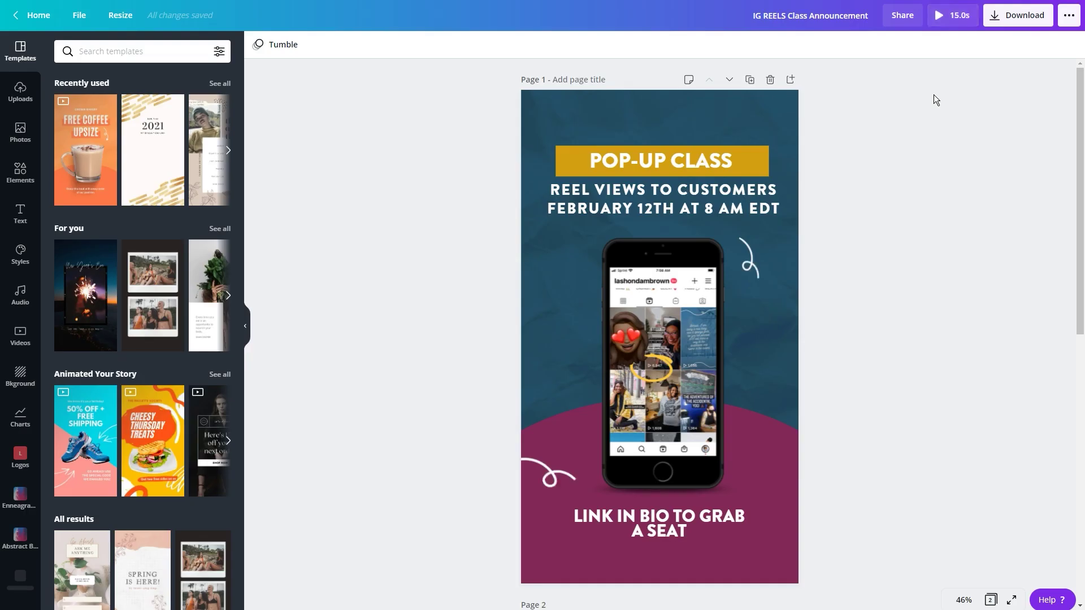
click(927, 101)
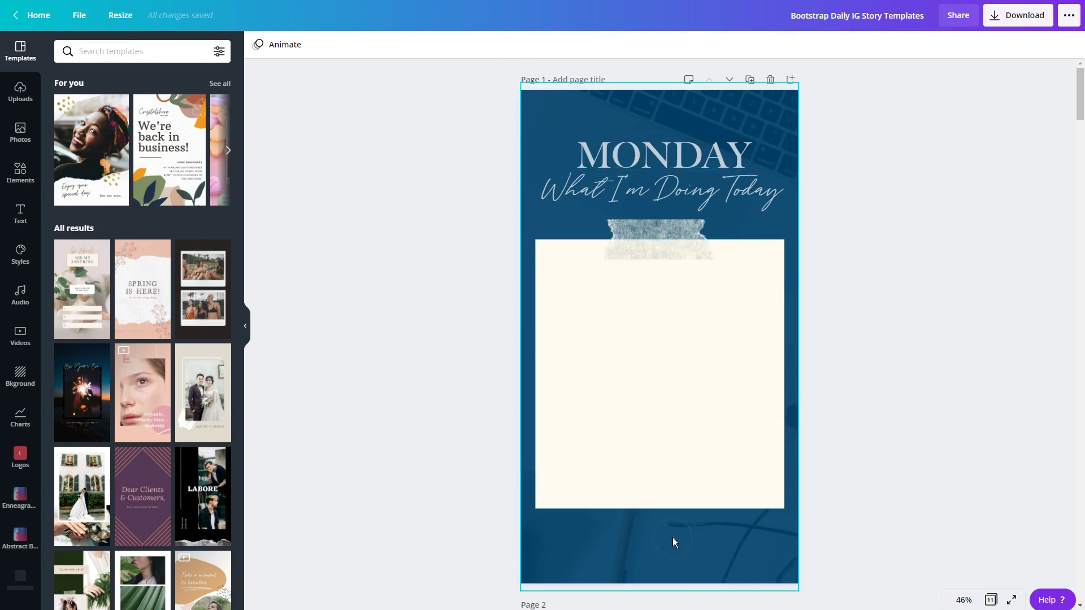
Look through the Monday to Friday pages of the Bootstrap Daily IG Story Templates, including the Friday wins page, and go back up to Thankful Thursday.
scroll(795, 446, down, 9)
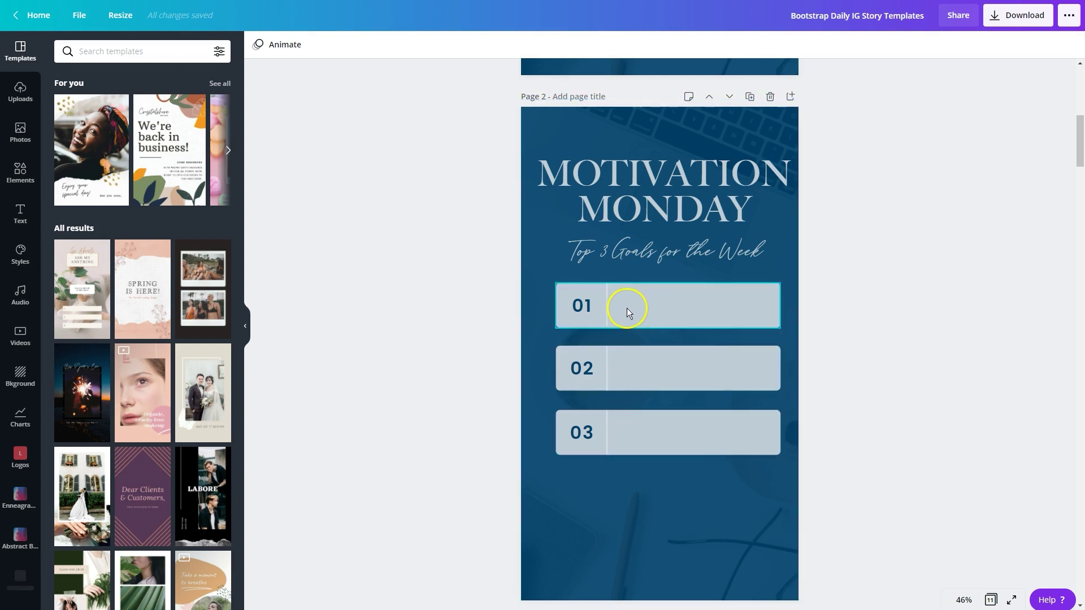
scroll(604, 452, down, 7)
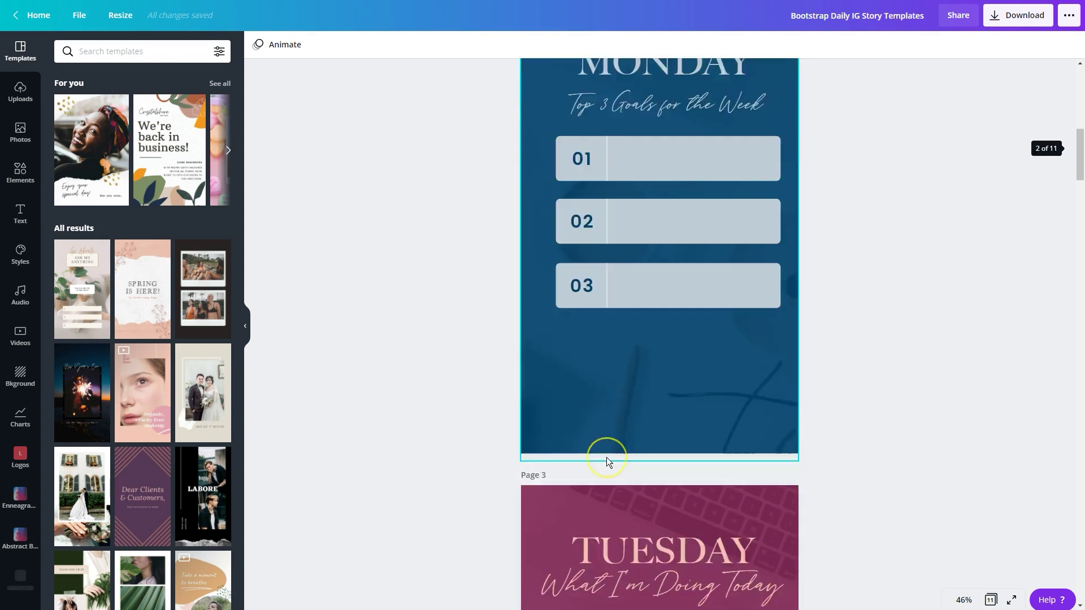
scroll(606, 460, down, 10)
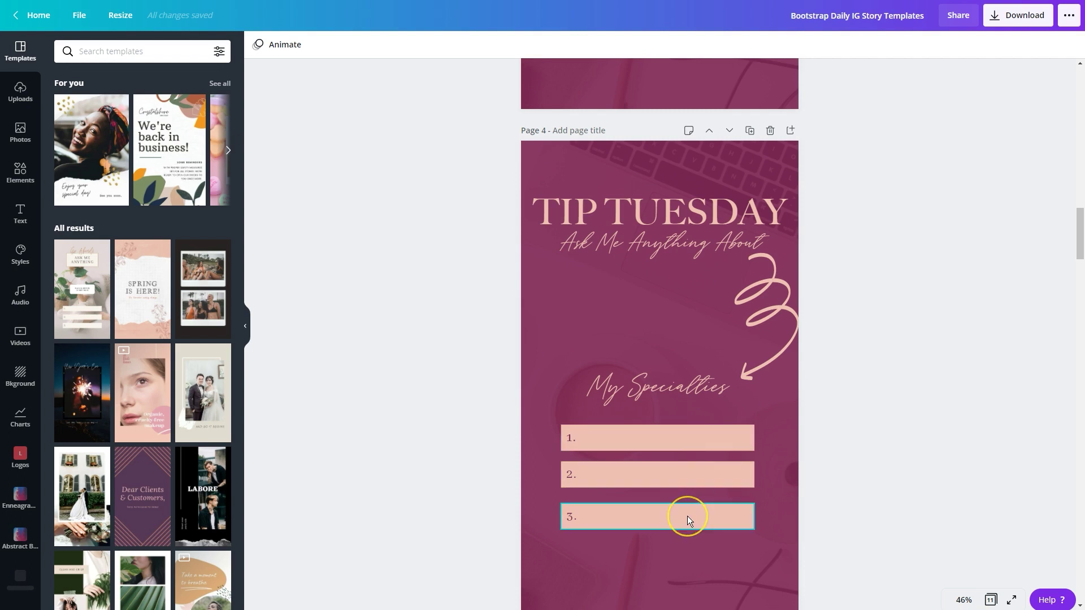
scroll(687, 516, down, 15)
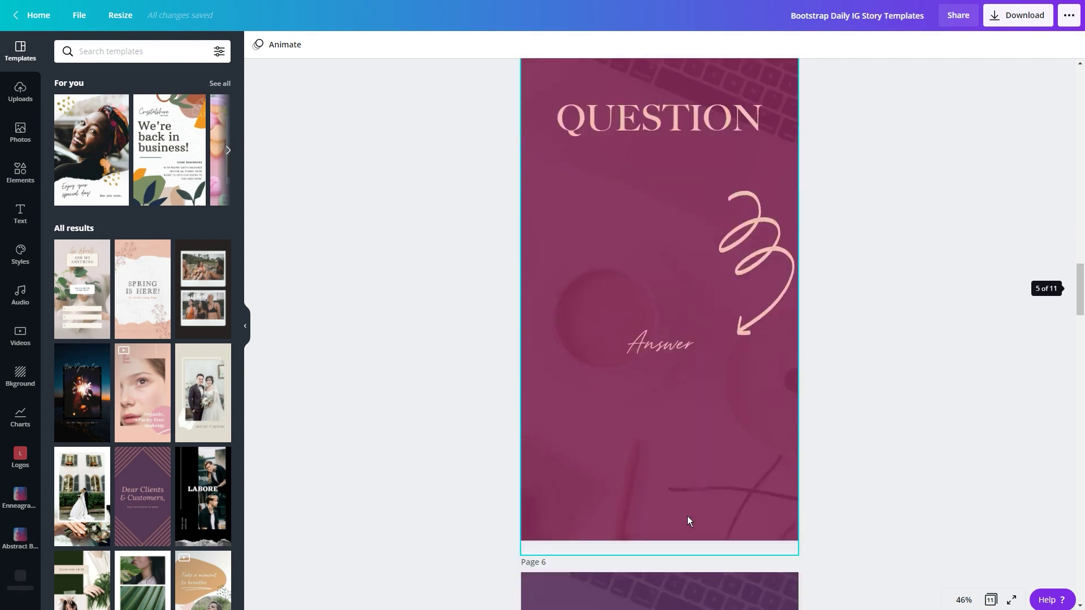
scroll(687, 516, down, 10)
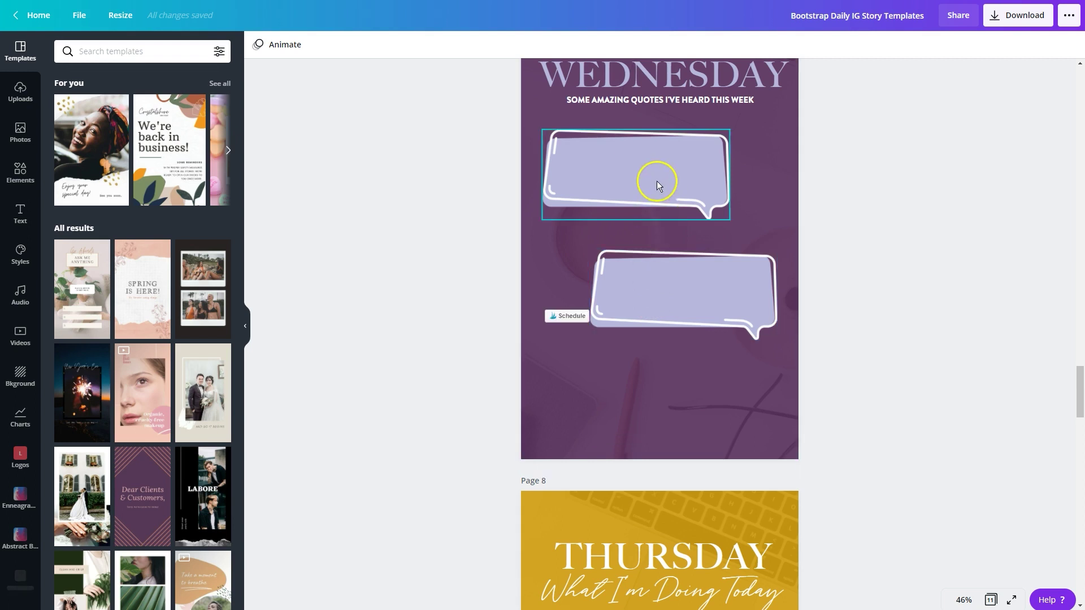
scroll(685, 266, down, 2)
scroll(685, 265, down, 14)
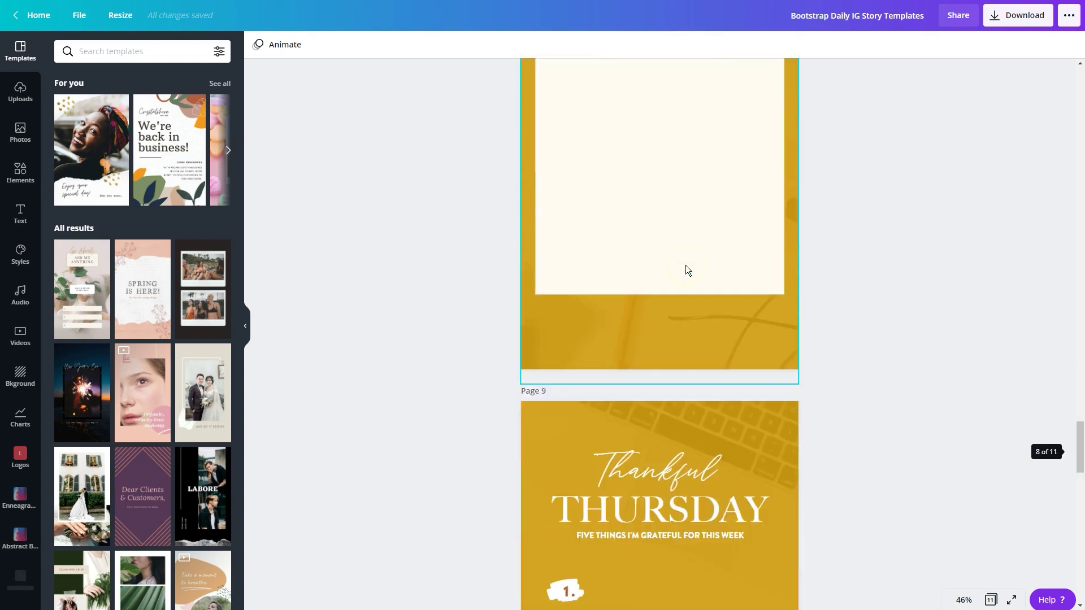
click(597, 243)
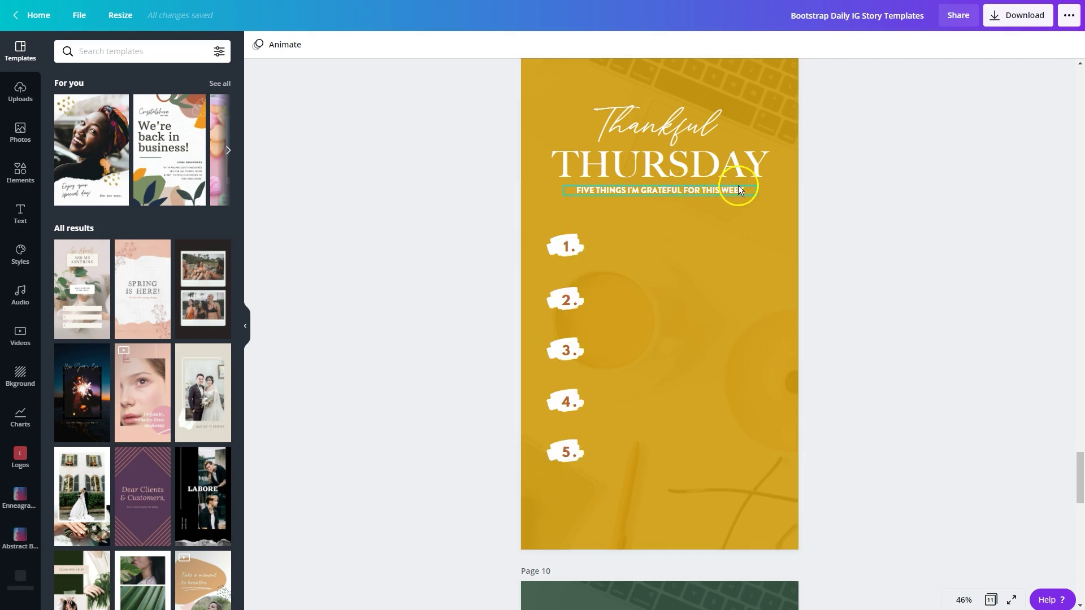
scroll(694, 277, down, 8)
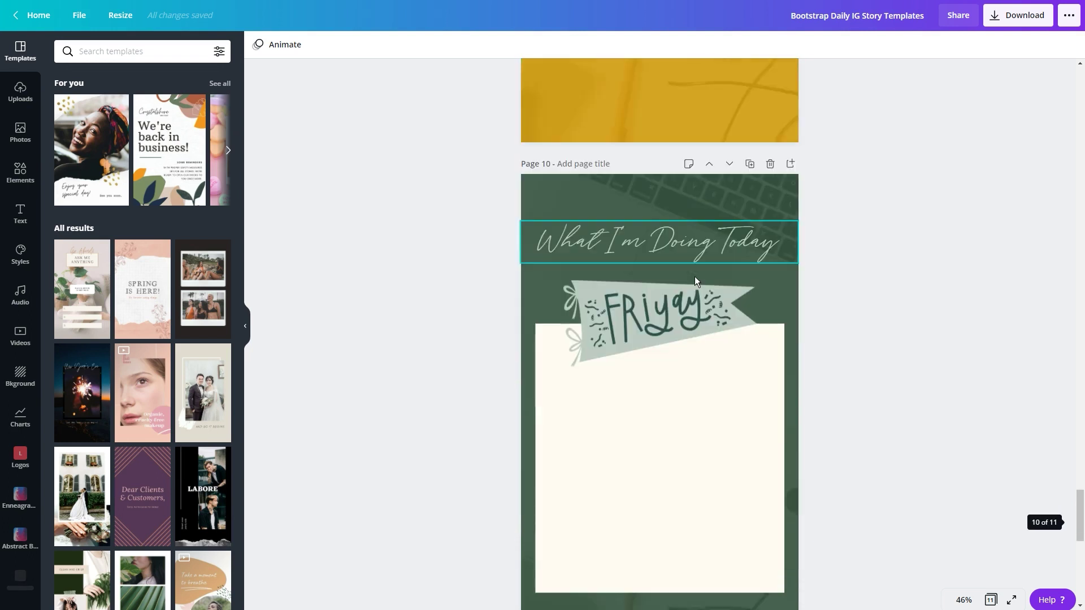
scroll(693, 277, down, 8)
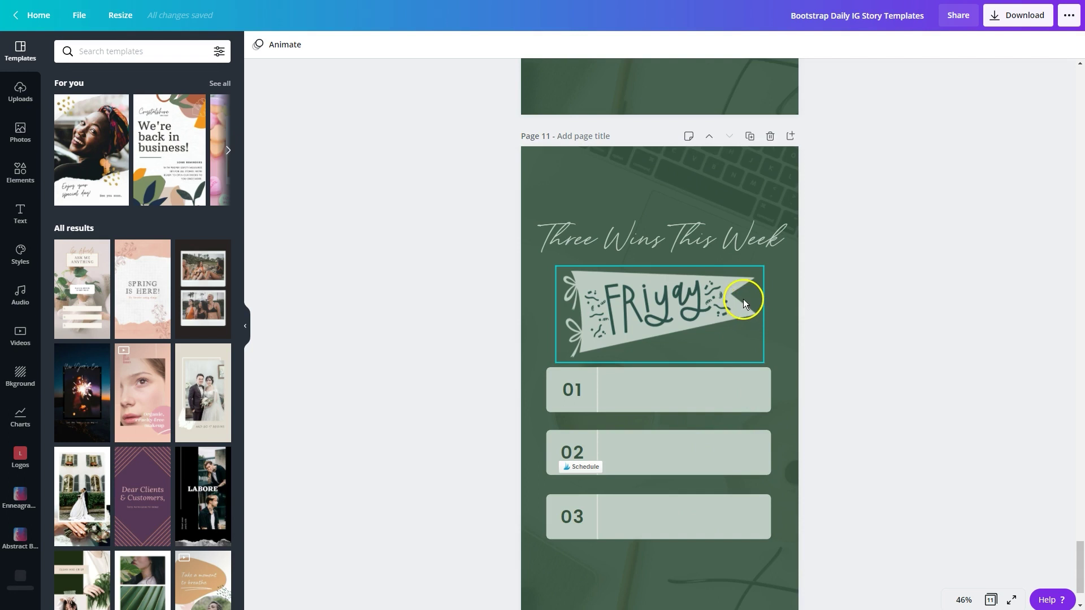
scroll(743, 298, up, 6)
scroll(743, 297, up, 8)
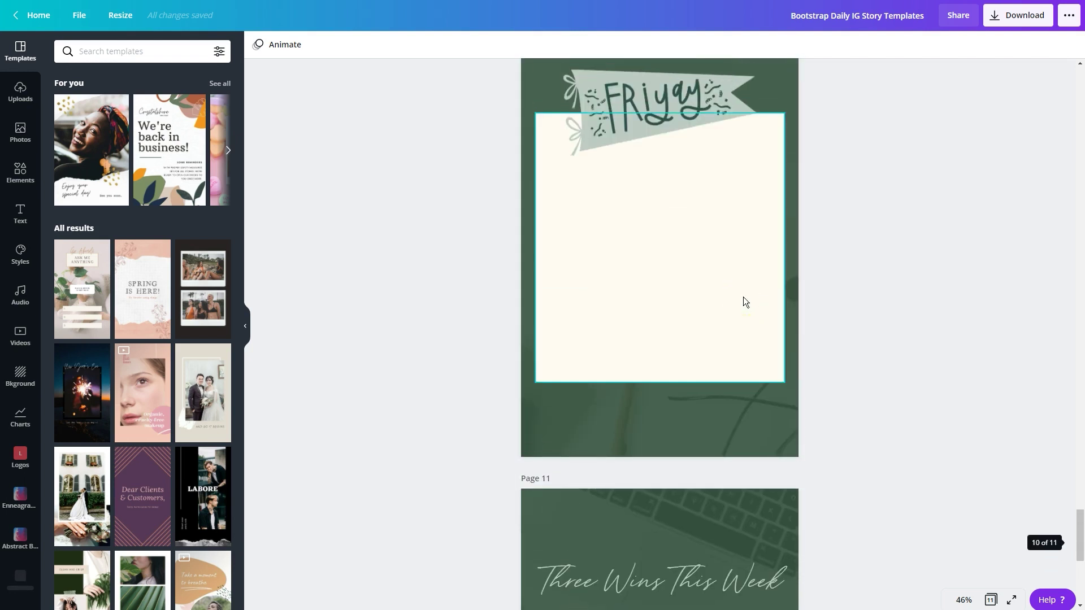
scroll(744, 296, up, 10)
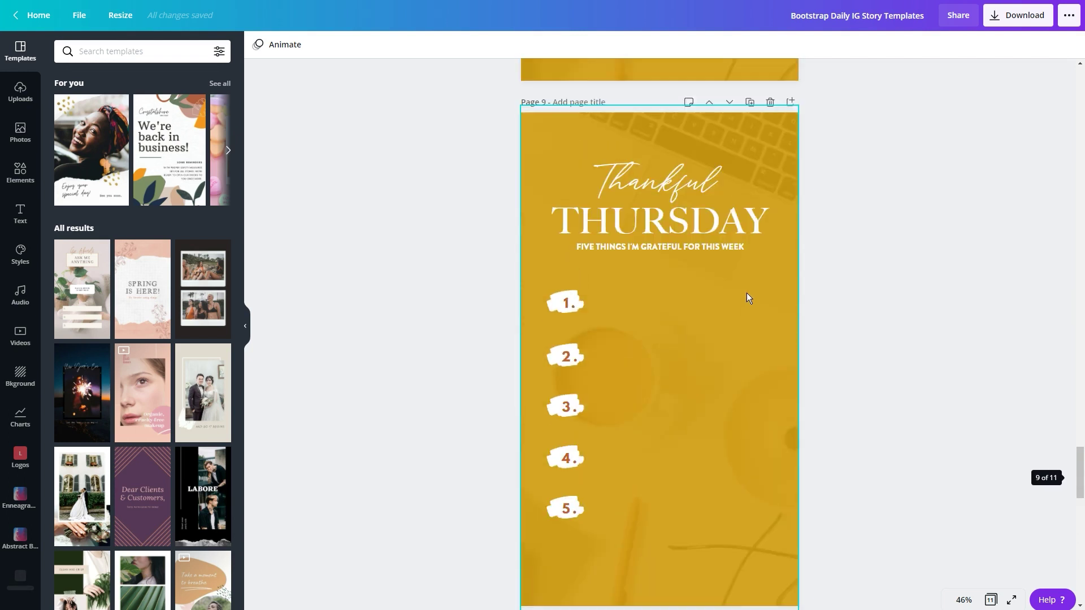
Look back up through the Thursday, Wednesday and Tuesday pages of the Bootstrap Daily IG Story Templates.
scroll(746, 295, up, 18)
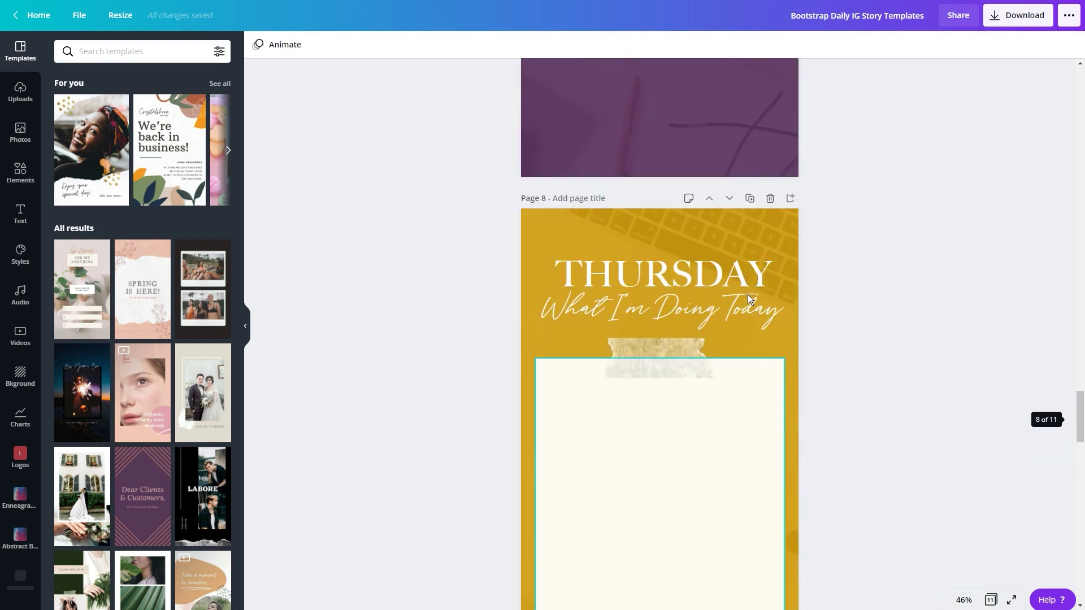
scroll(748, 297, up, 20)
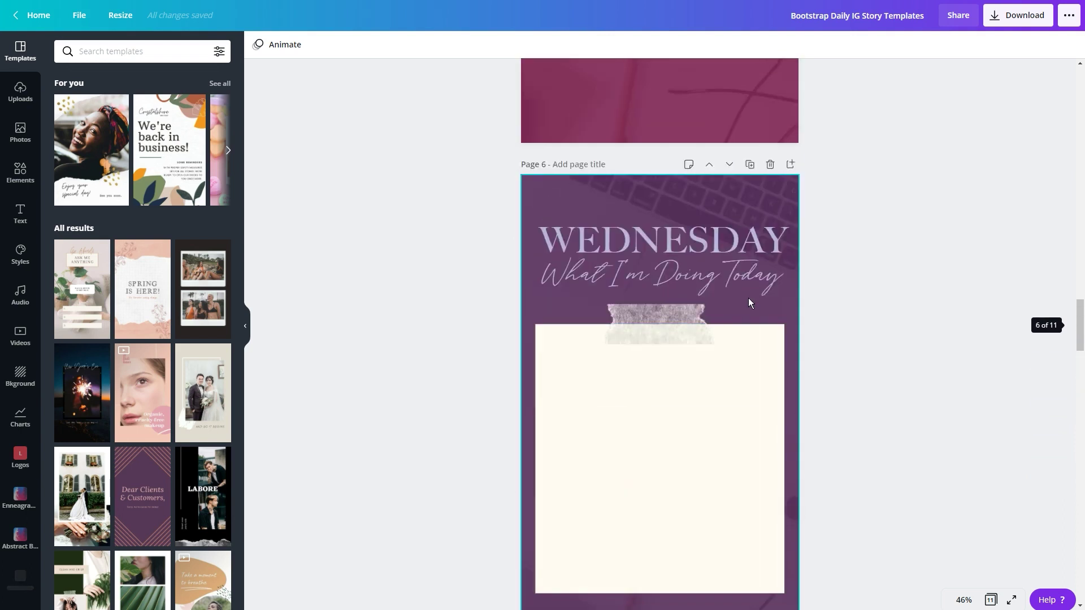
scroll(753, 301, up, 20)
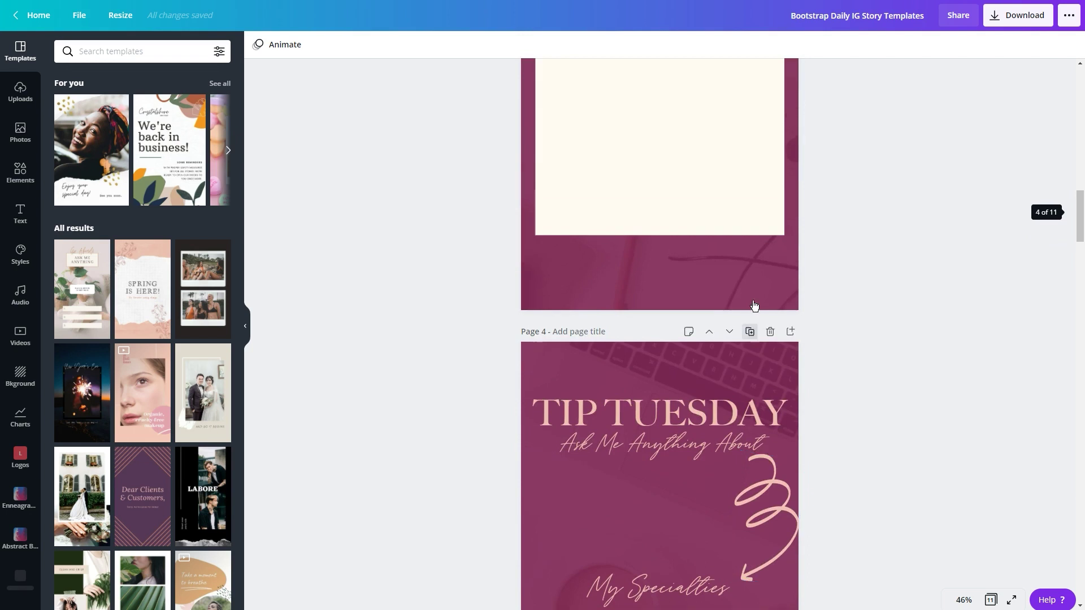
scroll(753, 302, up, 4)
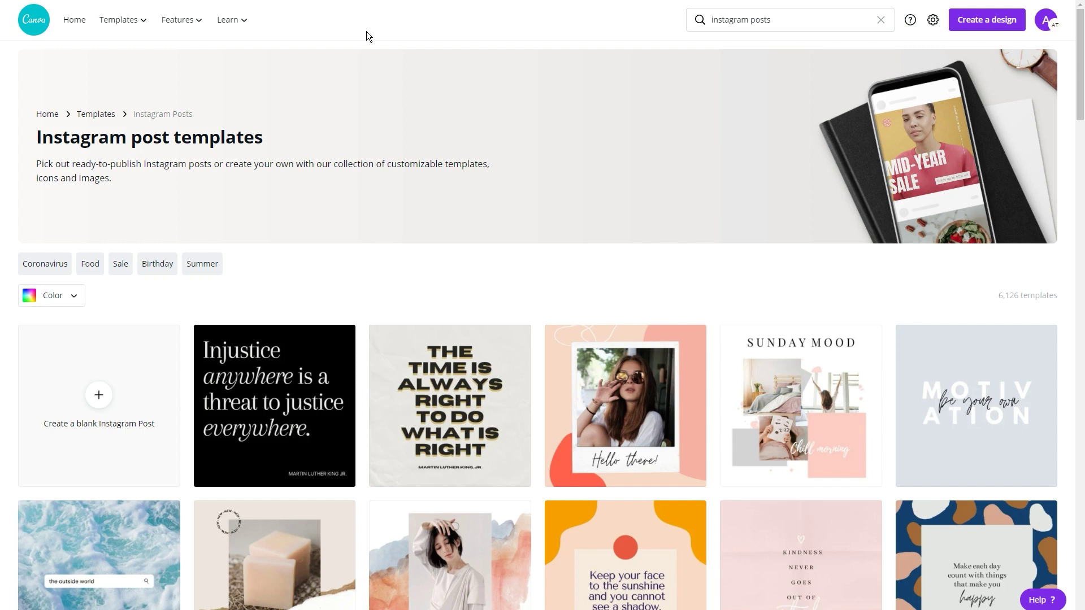
Create a blank Instagram Post and add the uploaded portrait of the woman holding a mug on a yellow chair.
click(138, 363)
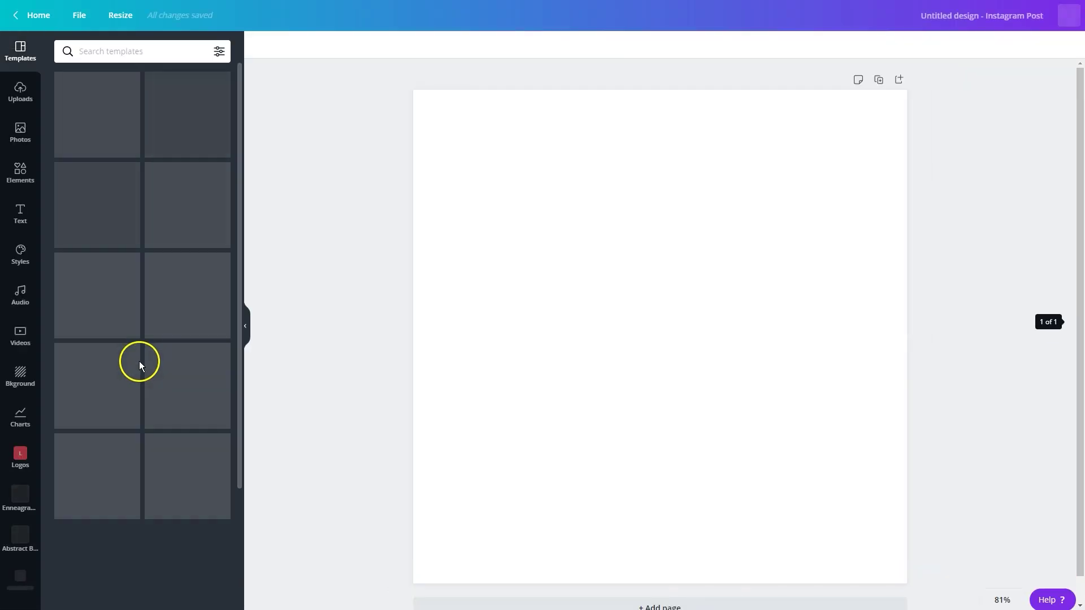
click(21, 91)
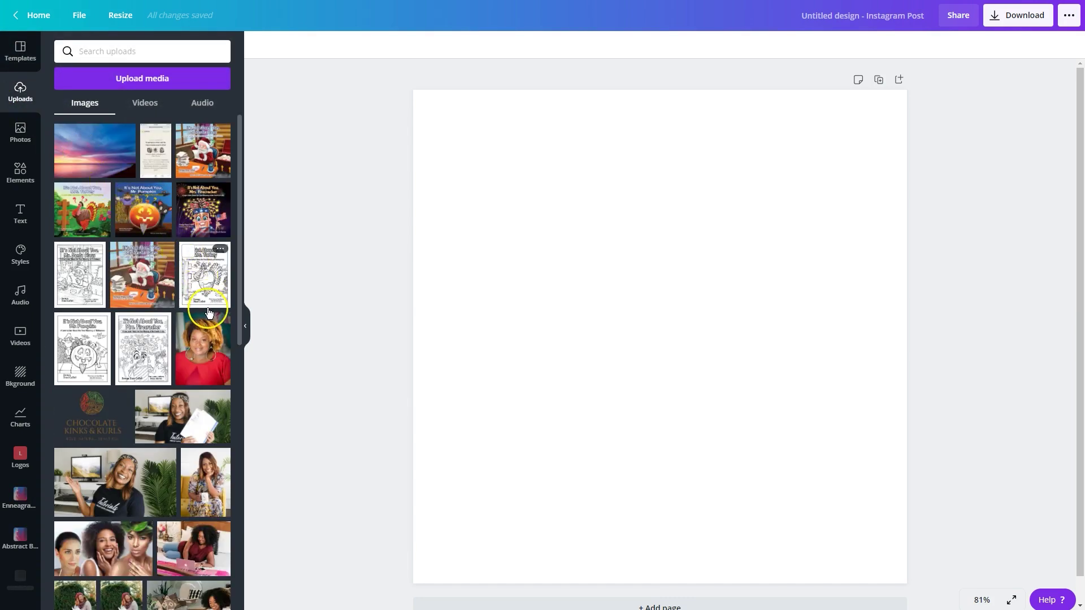
scroll(209, 311, down, 5)
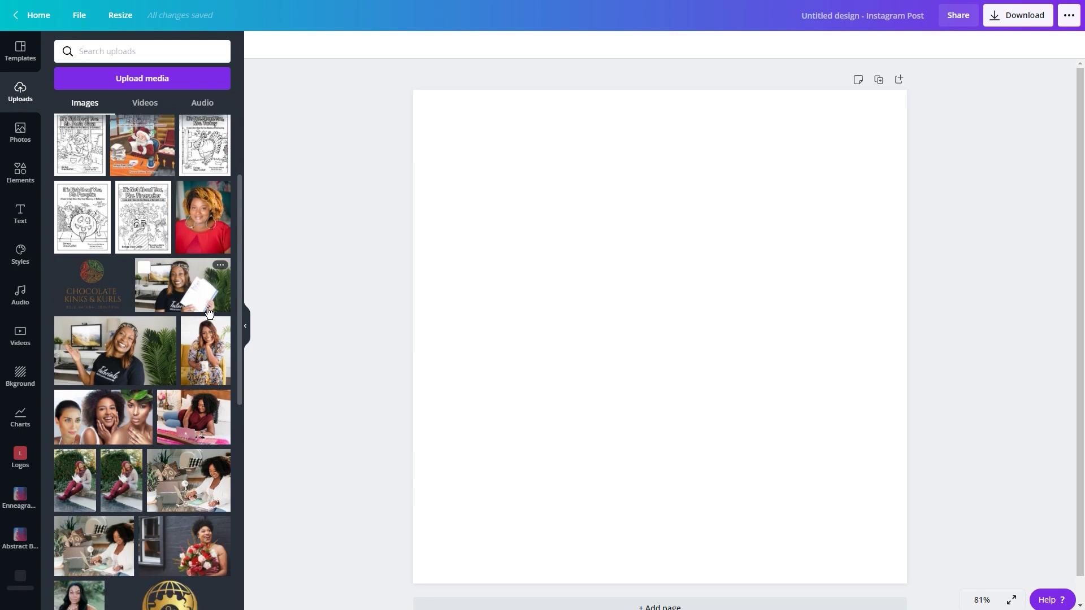
click(209, 313)
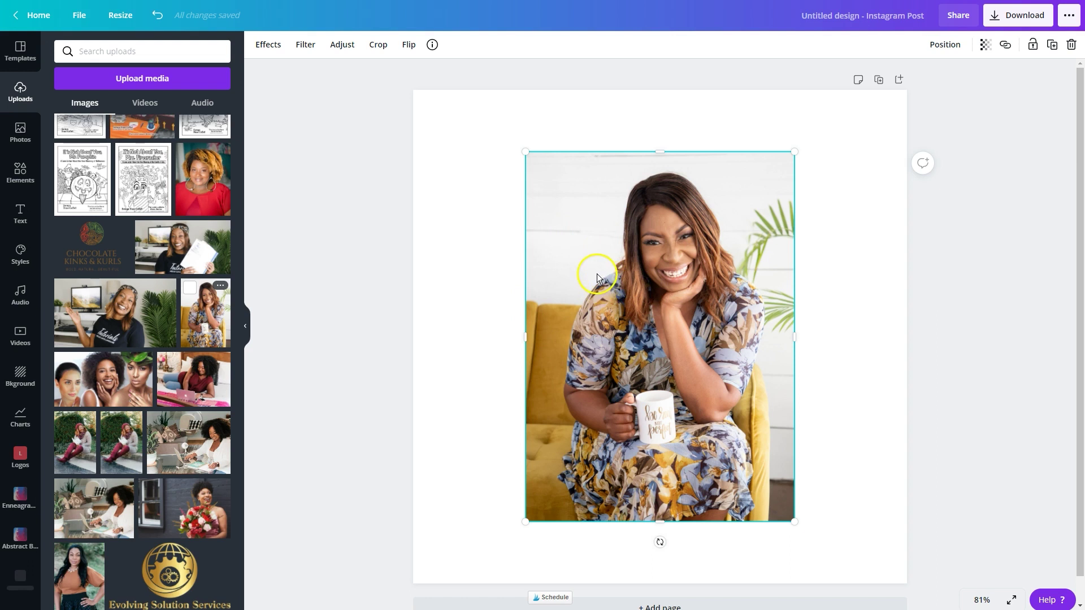
Move the portrait toward the page's upper-left corner and enlarge it to nearly the full page height.
drag(691, 288, 597, 243)
drag(699, 469, 775, 571)
click(496, 203)
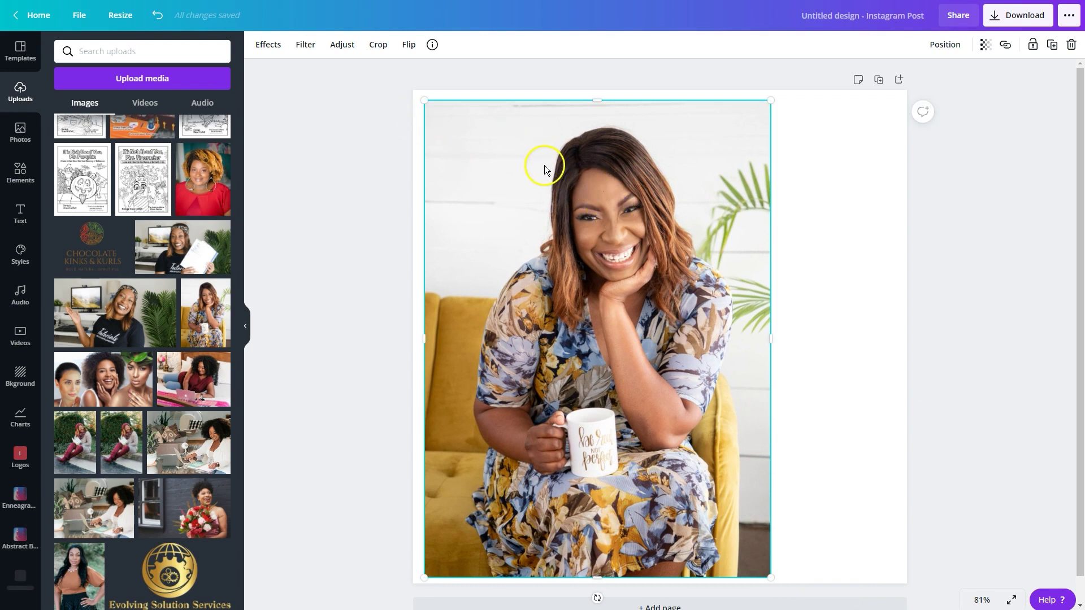
Remove the portrait's background with Background Remover and centre the cutout on the page.
click(269, 47)
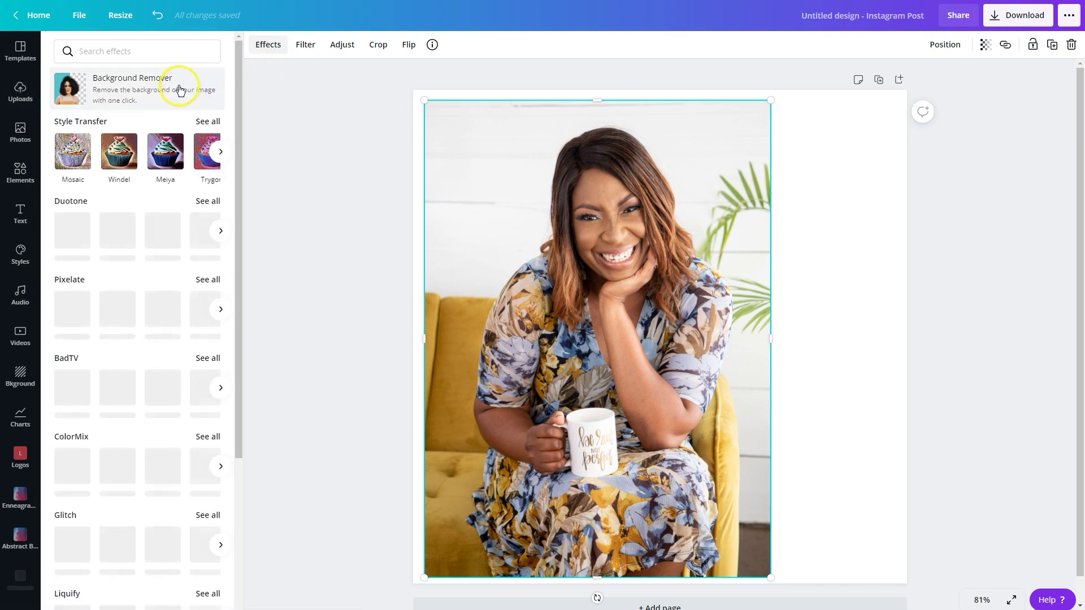
click(179, 91)
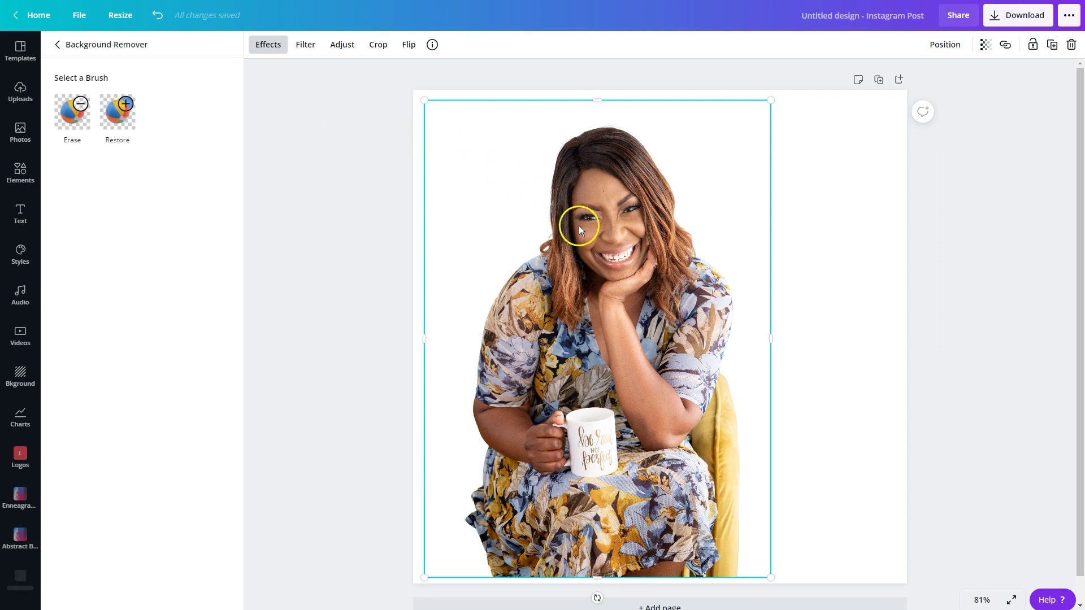
drag(644, 256, 708, 251)
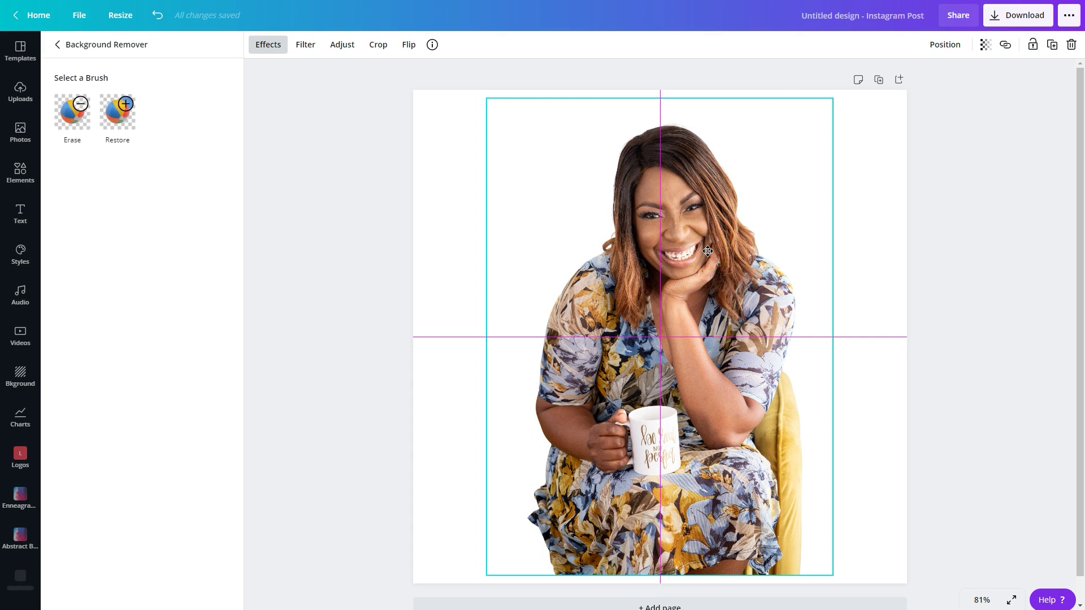
drag(708, 251, 708, 251)
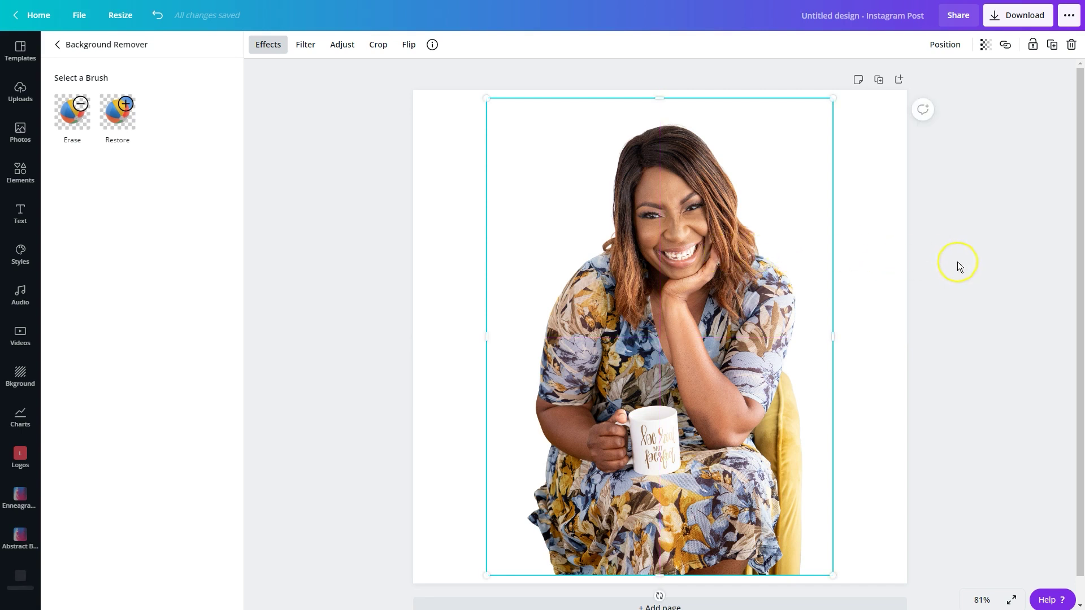
click(907, 252)
Shrink the cutout slightly and centre it again so there is margin around it on the page.
drag(836, 100, 788, 172)
drag(713, 310, 746, 298)
click(912, 235)
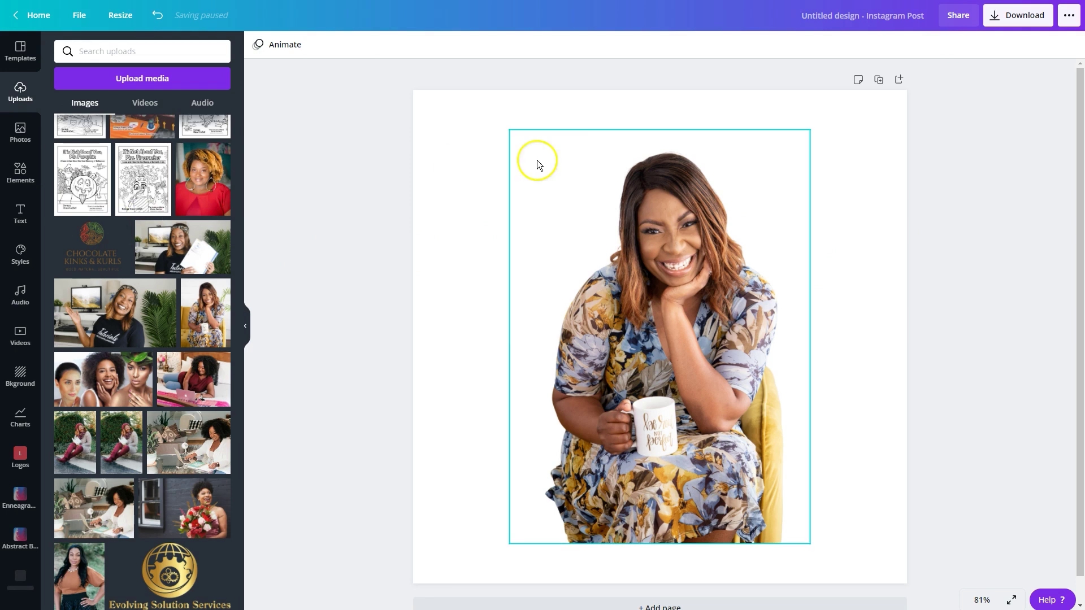
Look through the colour palettes and the custom colour picker available for the page background.
click(536, 160)
click(469, 140)
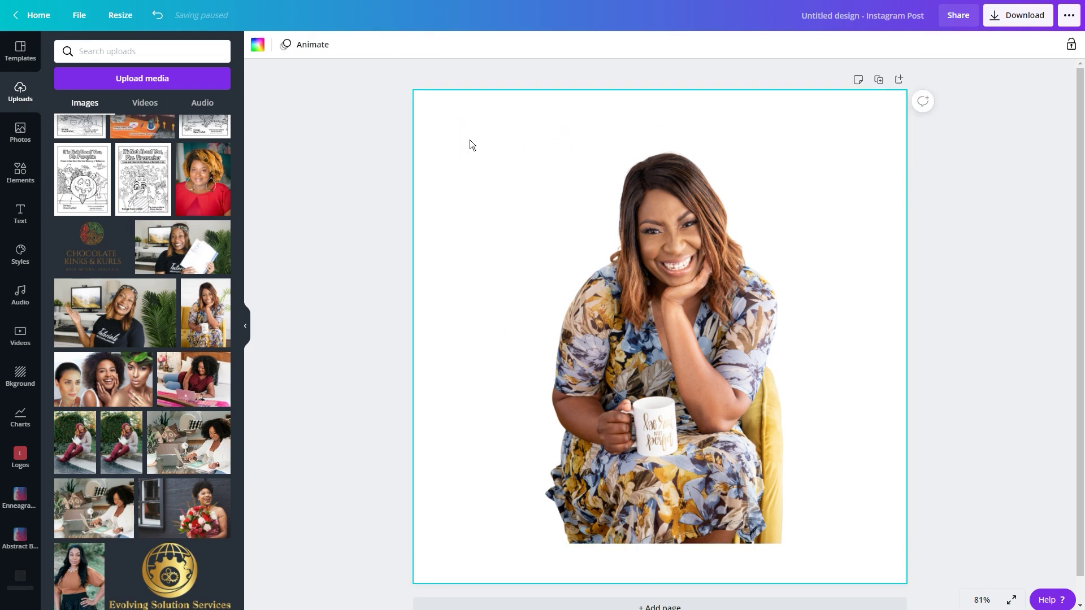
click(258, 45)
scroll(177, 258, down, 5)
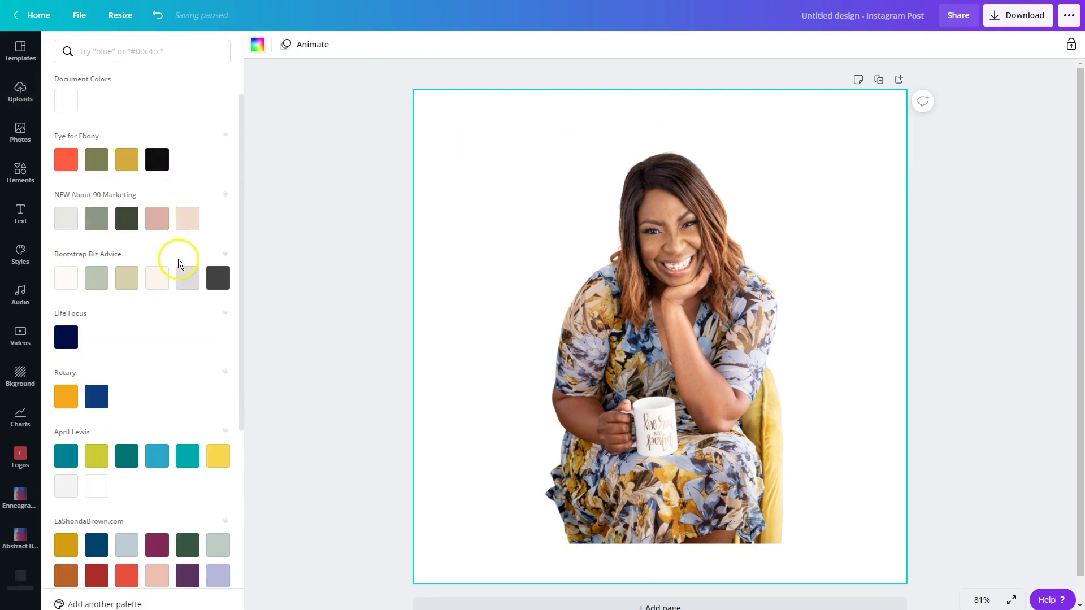
scroll(110, 249, down, 1)
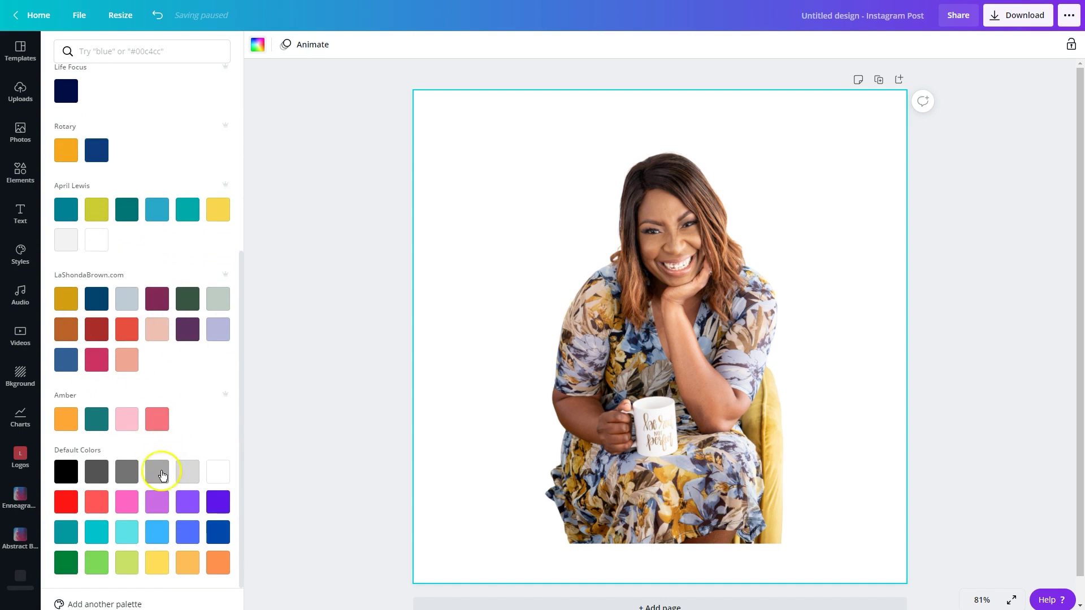
scroll(158, 464, up, 5)
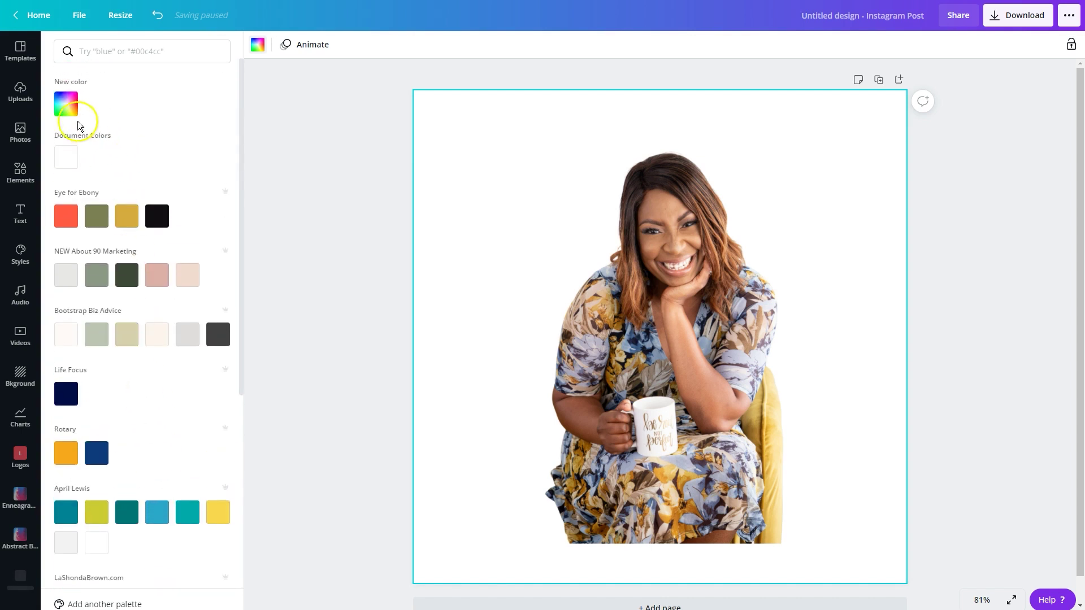
click(66, 106)
drag(112, 205, 165, 201)
click(306, 195)
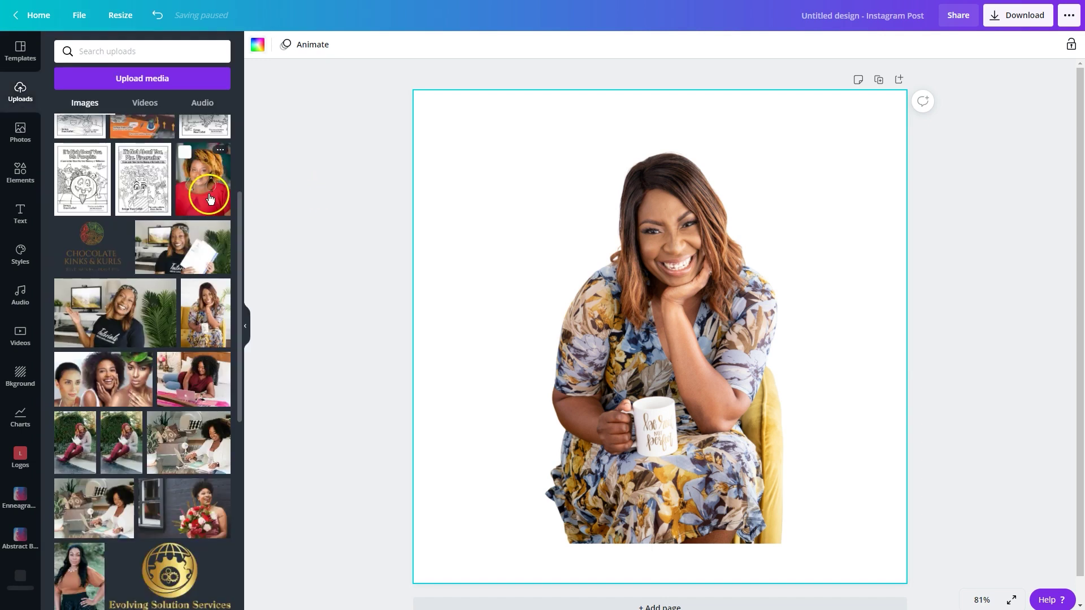
Browse the ready-made backgrounds and apply the dark teal gradient behind the cutout.
click(23, 384)
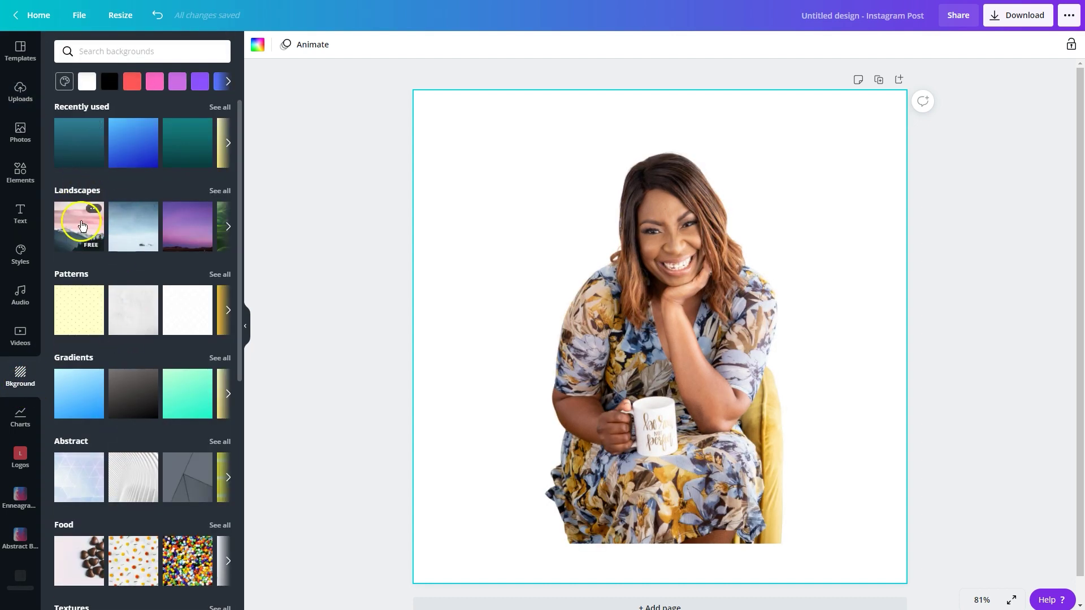
scroll(91, 271, down, 5)
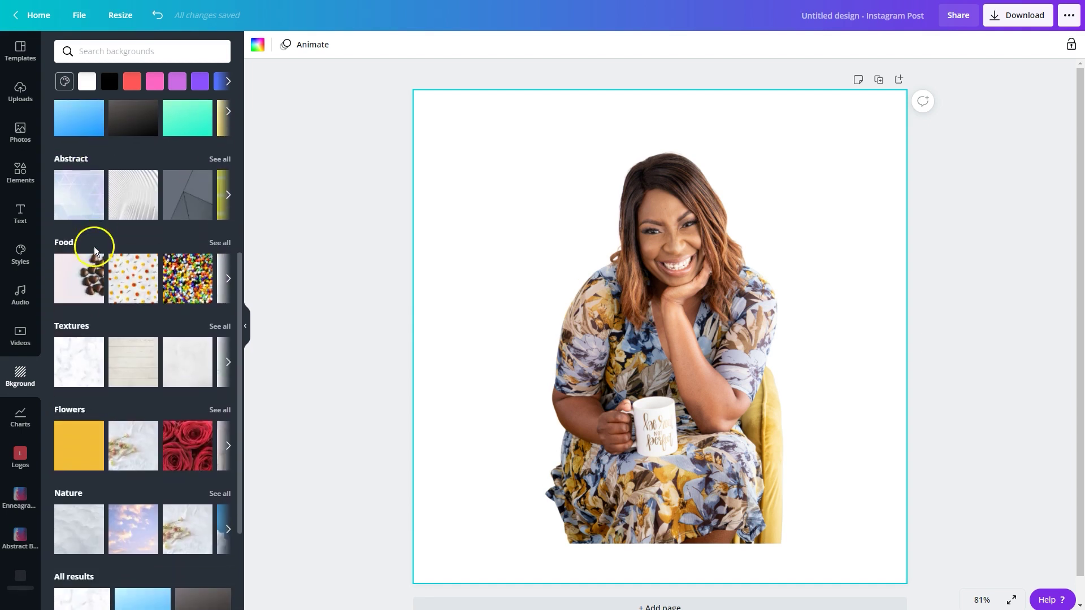
scroll(99, 263, down, 3)
scroll(99, 265, down, 3)
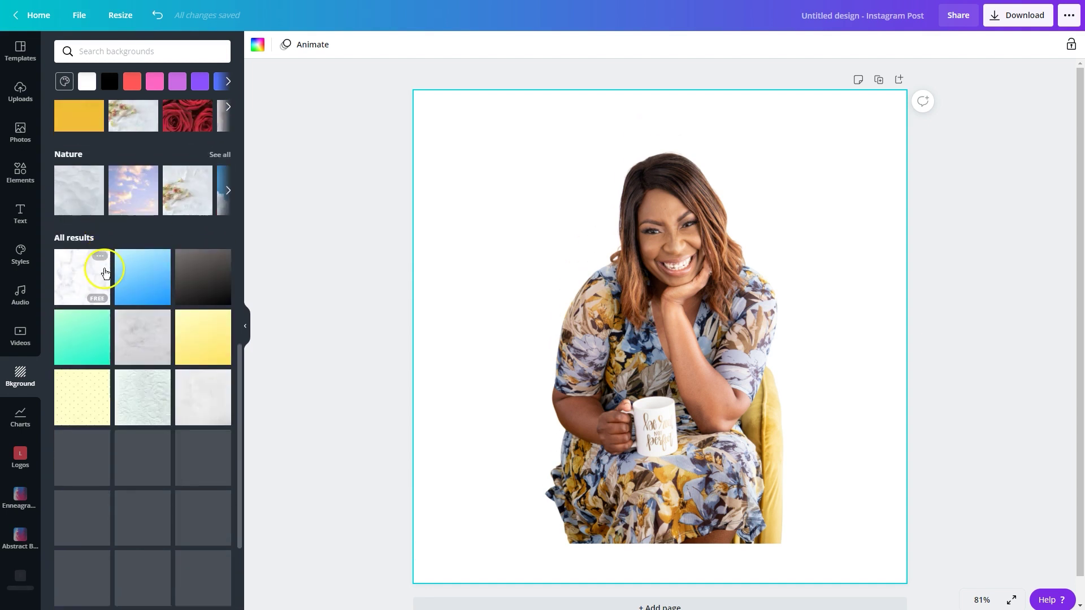
scroll(155, 269, down, 2)
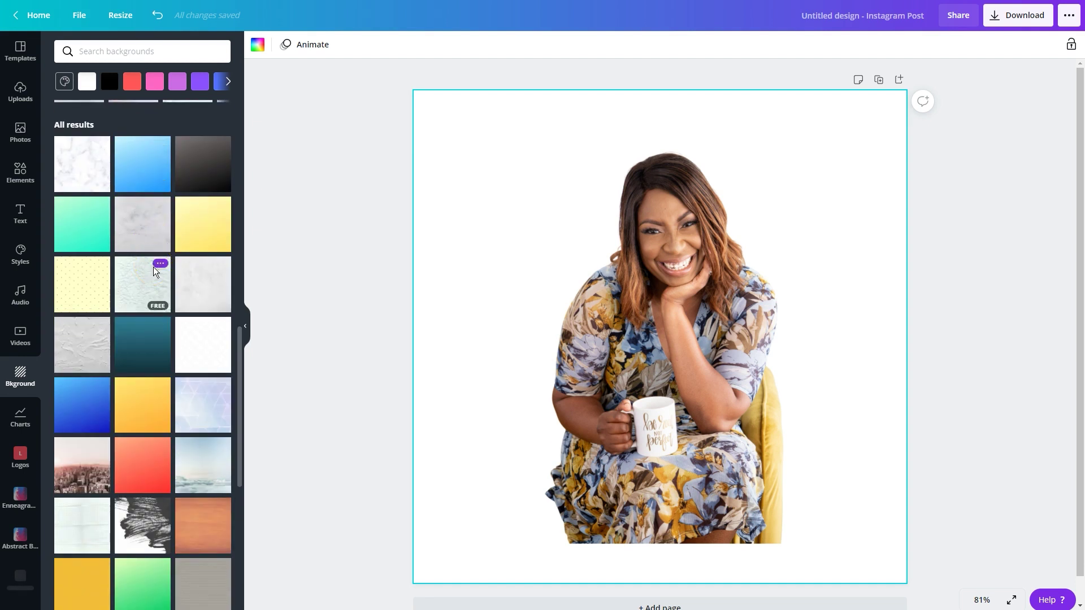
click(146, 350)
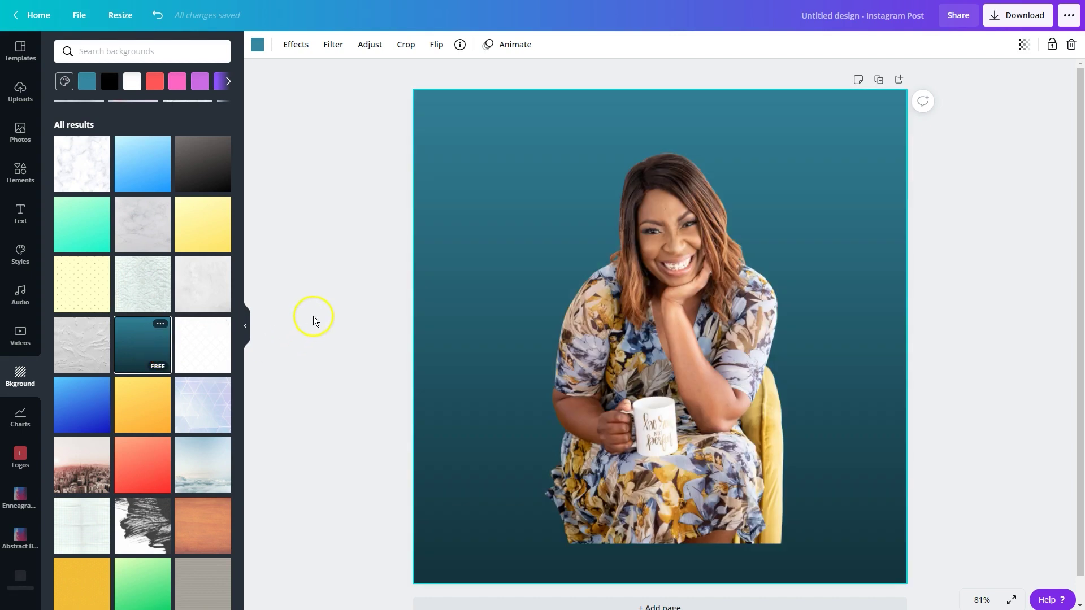
click(367, 274)
scroll(368, 274, down, 1)
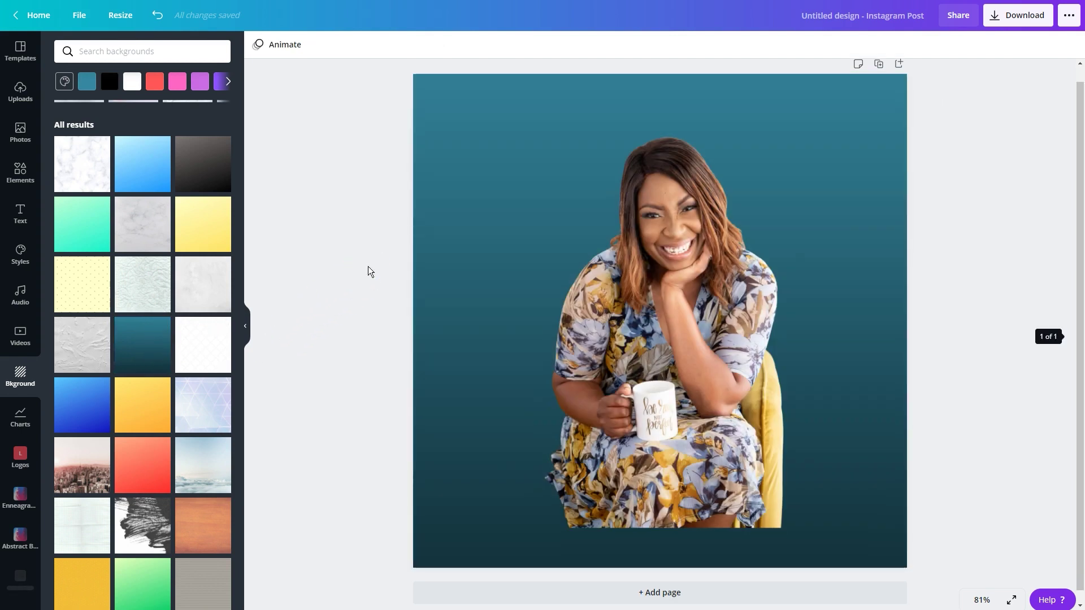
scroll(368, 271, up, 1)
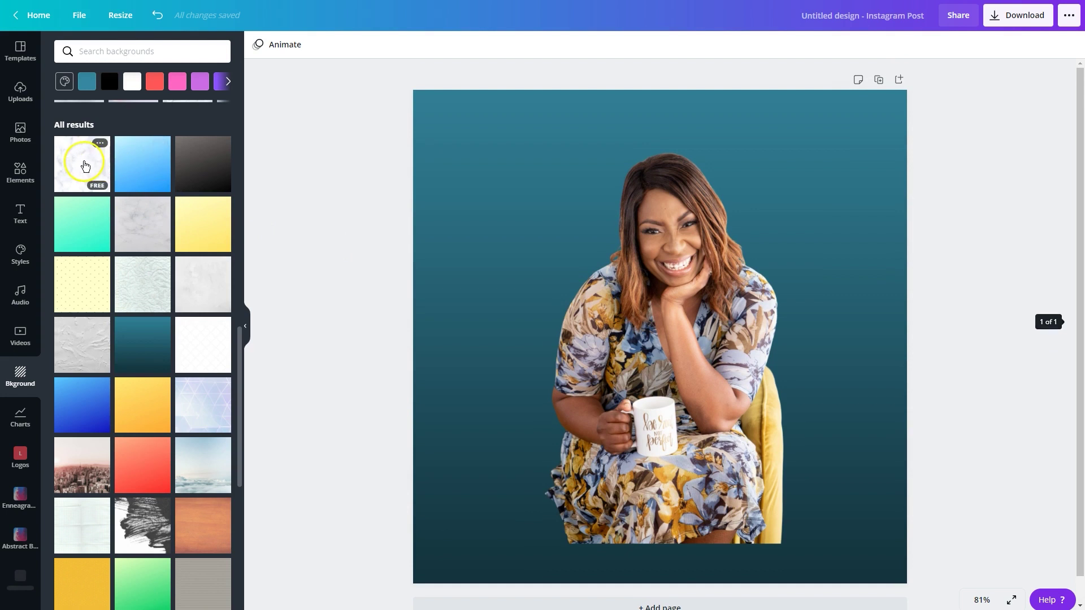
Add a circle shape over the cutout and reduce its opacity so the woman shows through.
click(19, 171)
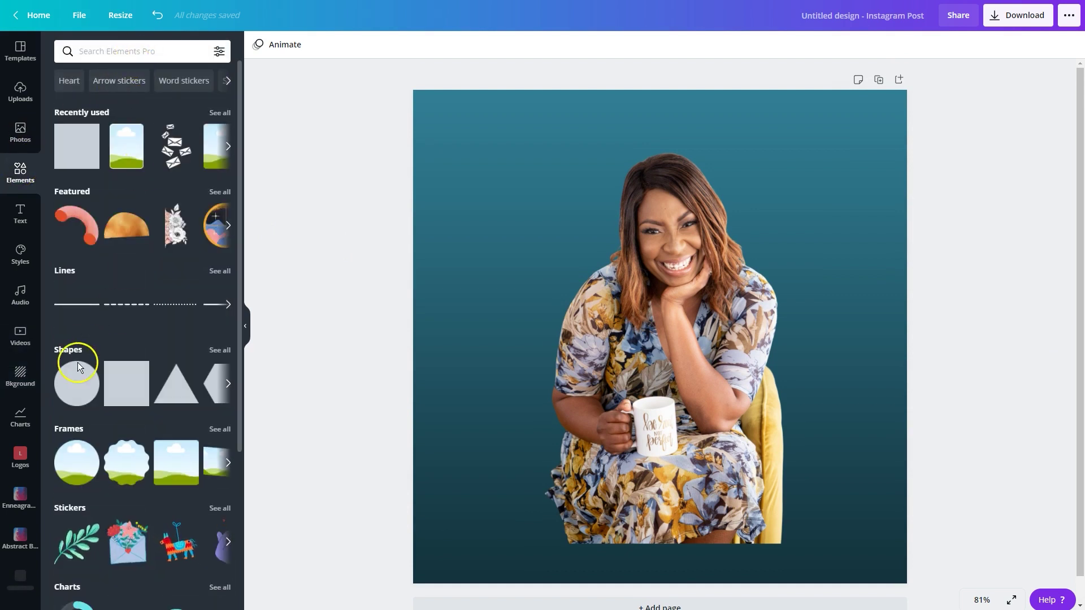
click(76, 455)
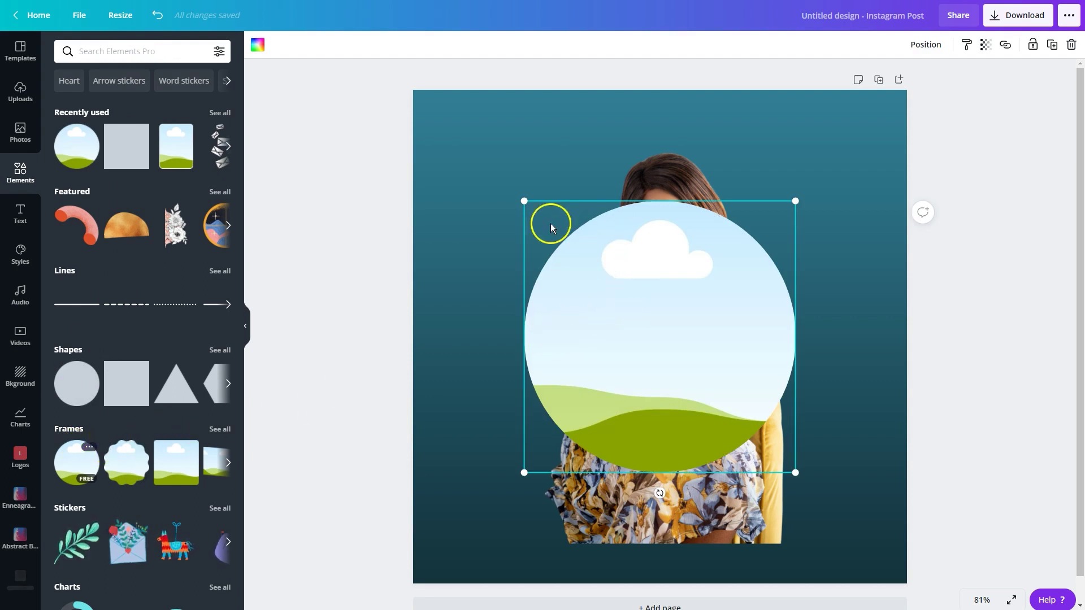
key(Delete)
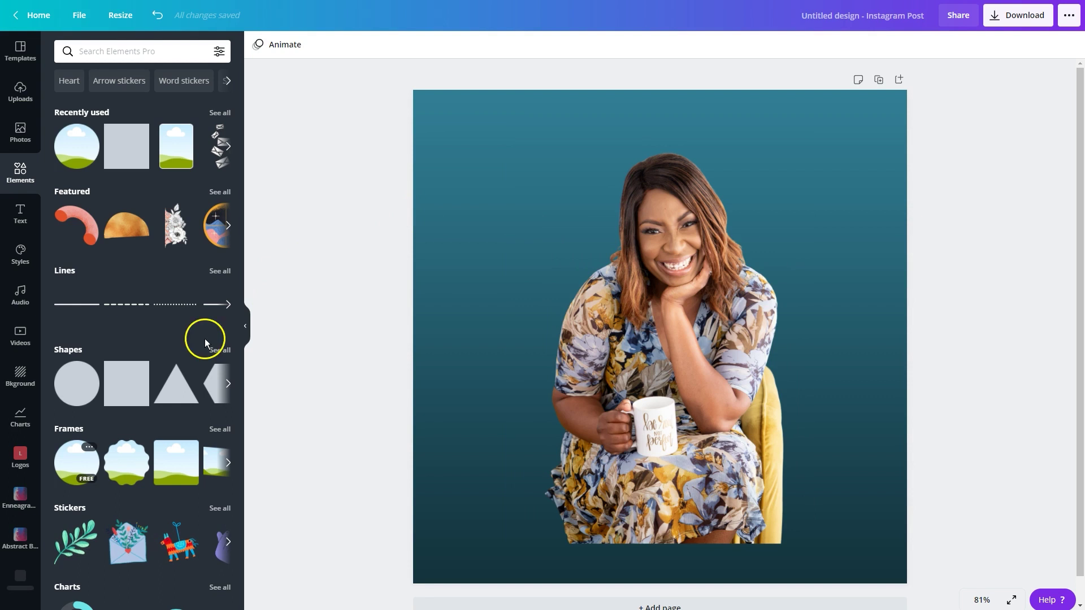
click(74, 383)
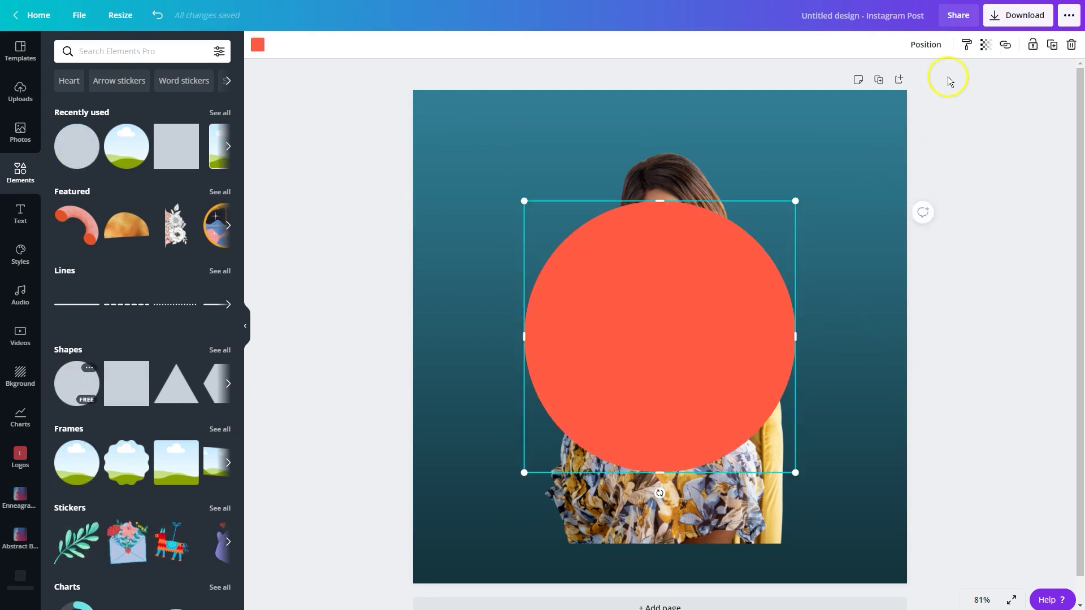
click(985, 44)
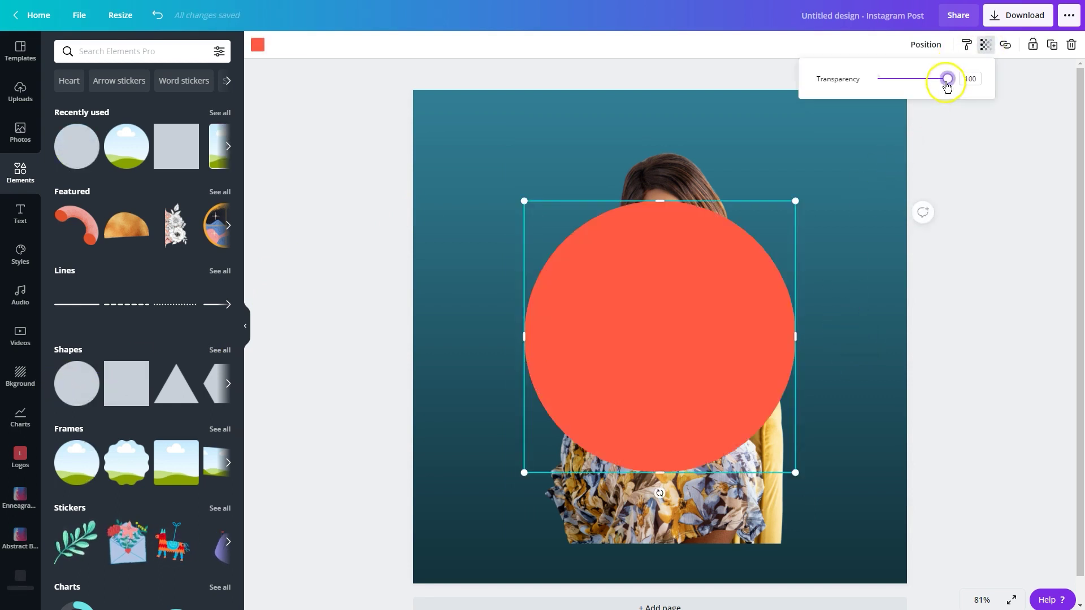
drag(947, 82, 909, 80)
Enlarge the semi-transparent circle from opposite corners until it spans the full width and height of the page.
drag(524, 201, 366, 134)
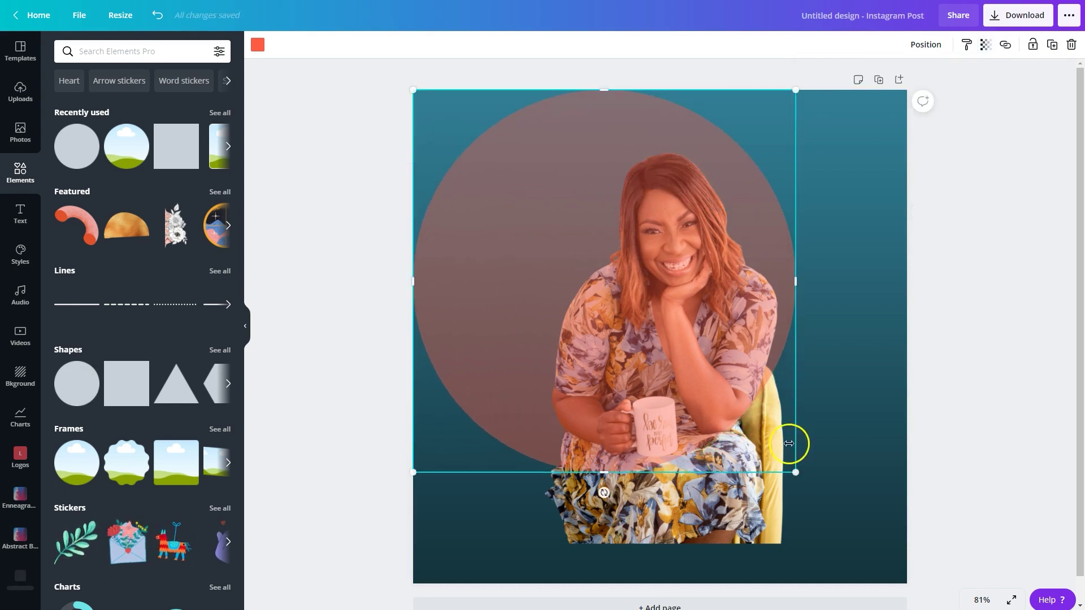
drag(807, 476, 929, 555)
click(969, 450)
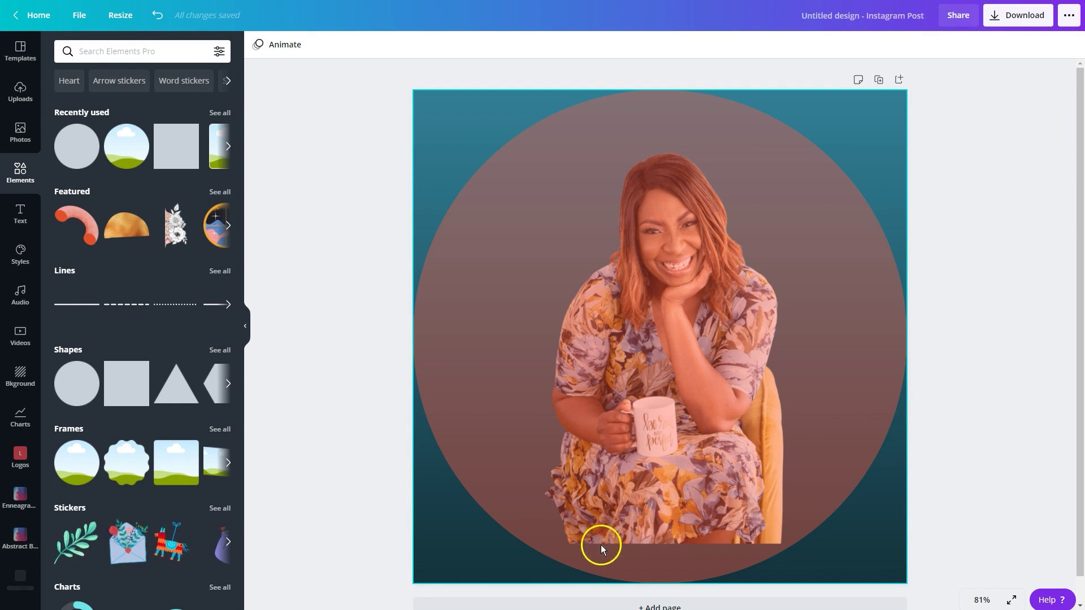
Send the semi-transparent circle backward so it sits behind the woman's cutout.
click(672, 446)
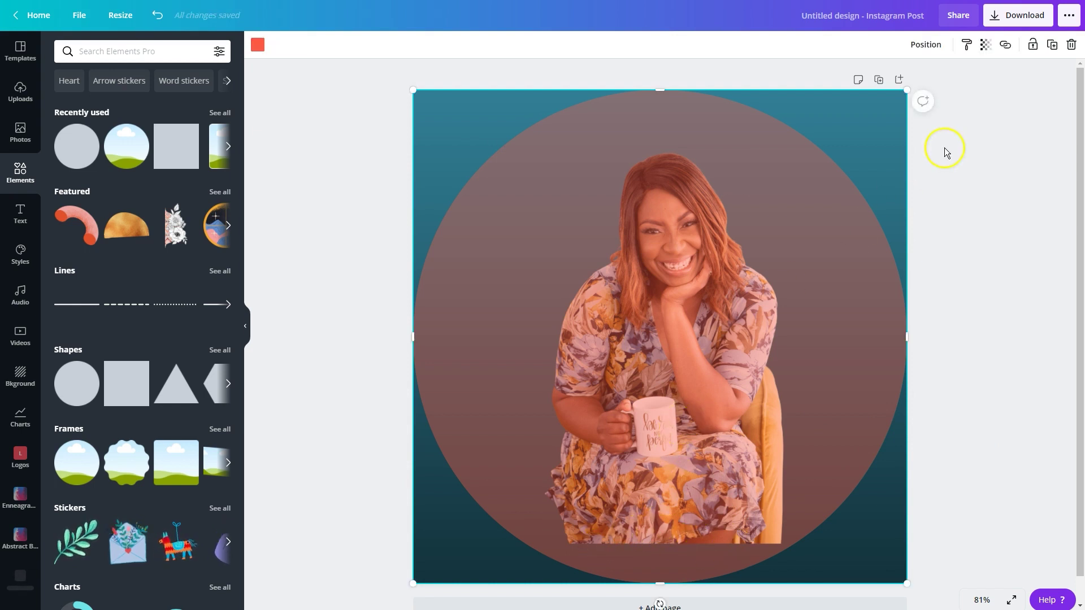
click(930, 50)
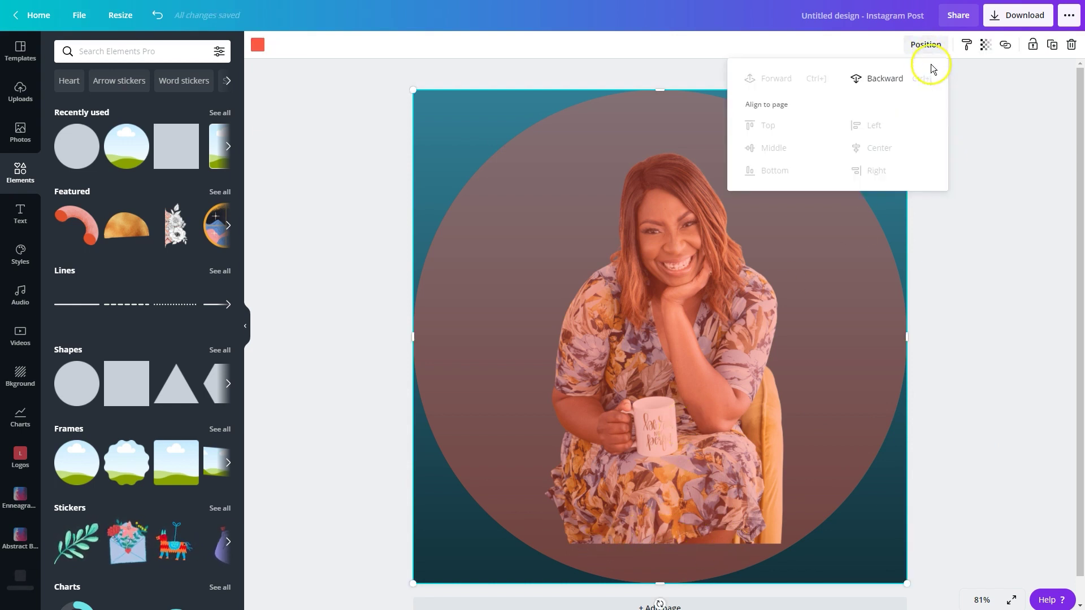
click(901, 80)
click(978, 243)
Enlarge the woman's cutout from opposite corners and shift it down until it fills most of the page.
click(642, 225)
drag(509, 126, 403, 91)
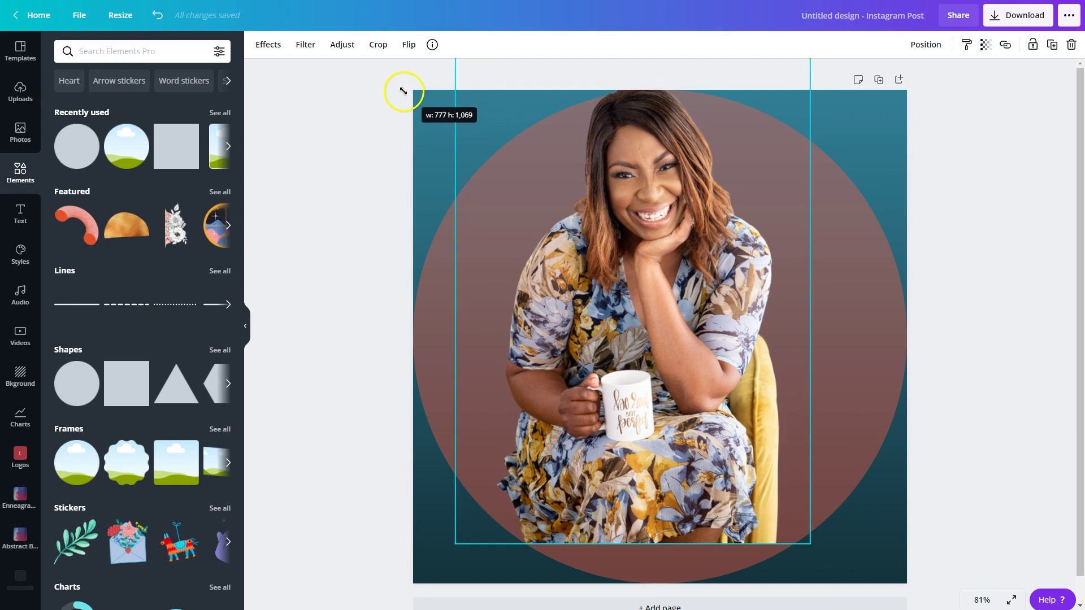
drag(808, 543, 852, 593)
drag(673, 365, 661, 387)
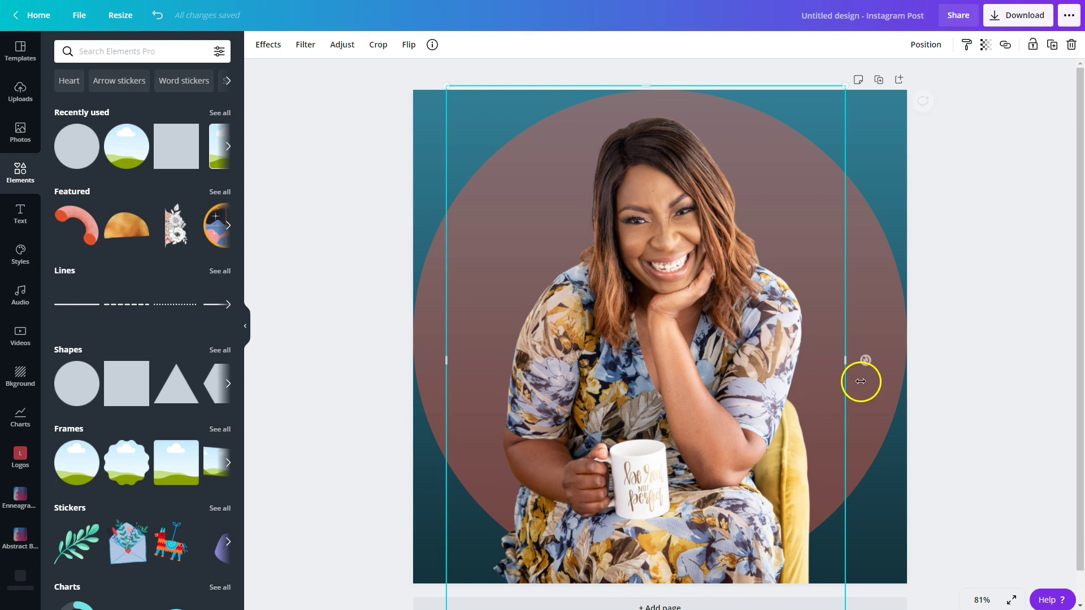
click(967, 317)
Delete the large circle behind the cutout.
click(856, 241)
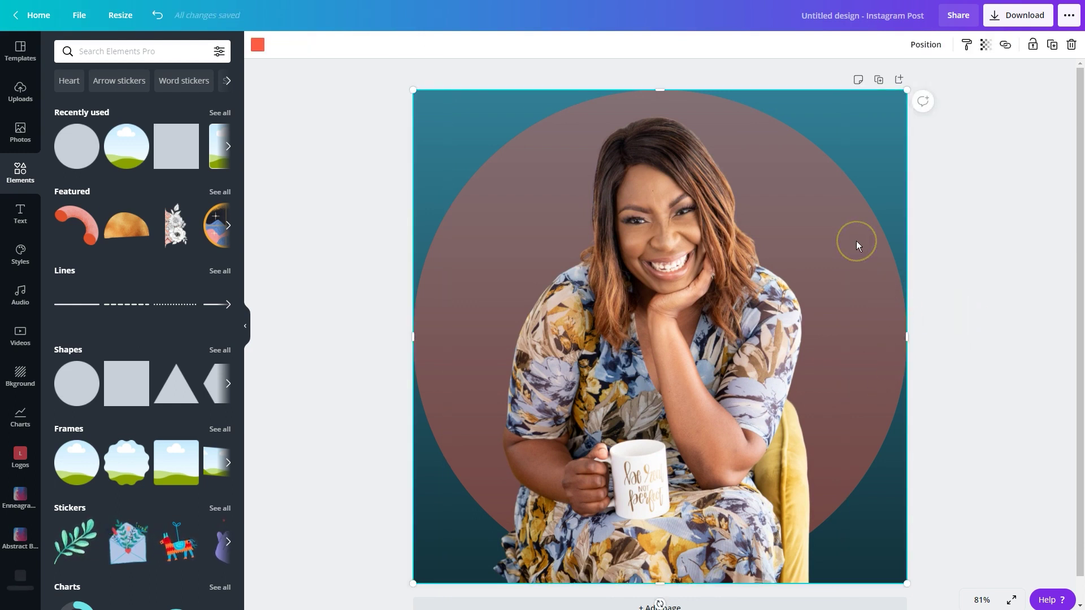
key(Delete)
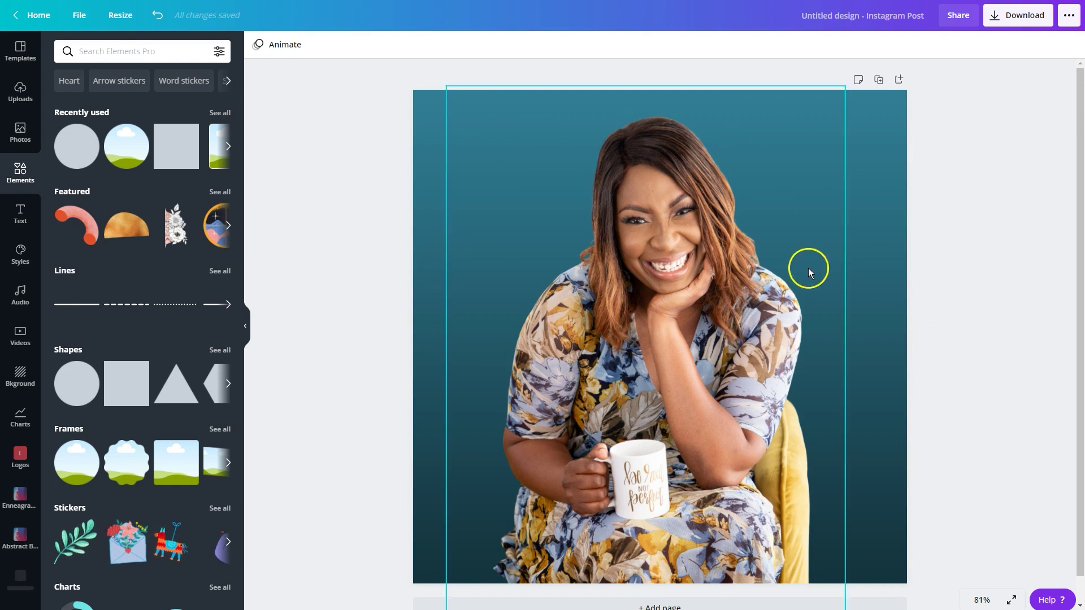
Browse the Instagram Reels Video End Frames templates and start a design from the Orange and Yellow Animated Tiktok End Frame.
scroll(996, 297, down, 1)
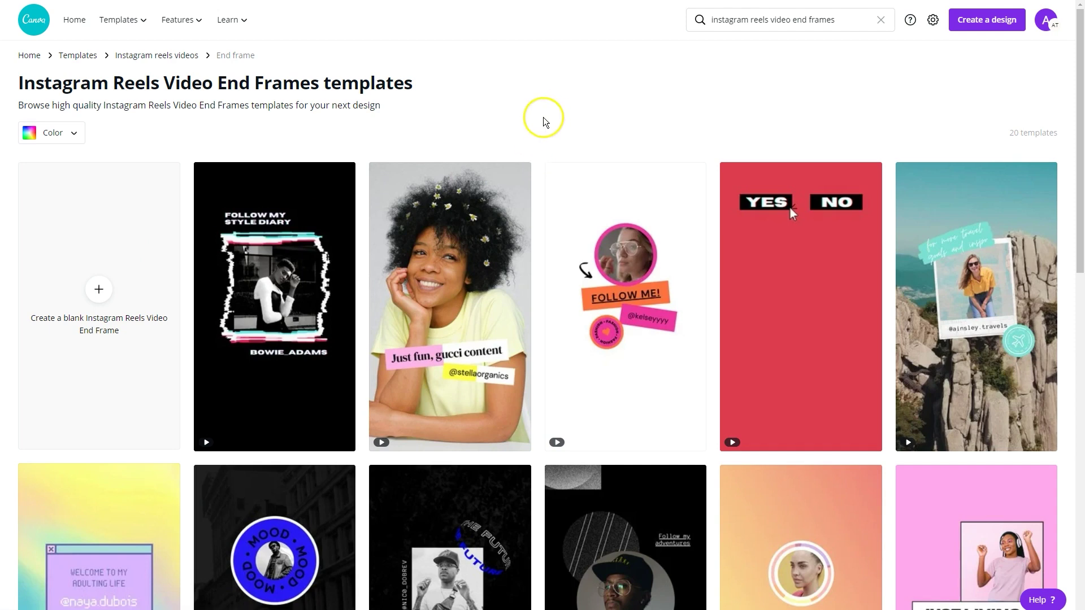
scroll(544, 122, down, 14)
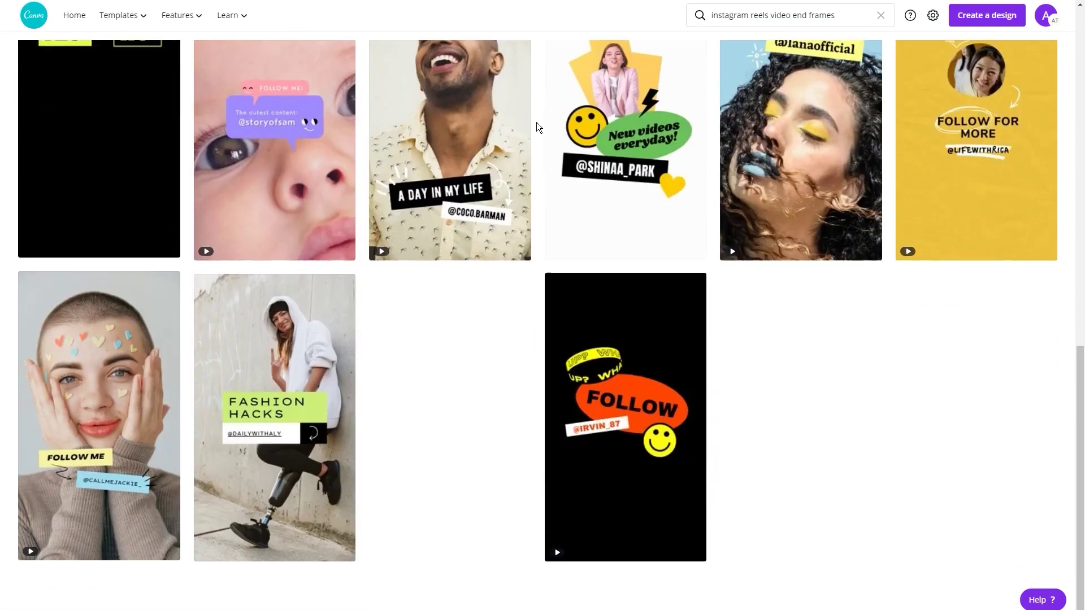
scroll(687, 263, up, 9)
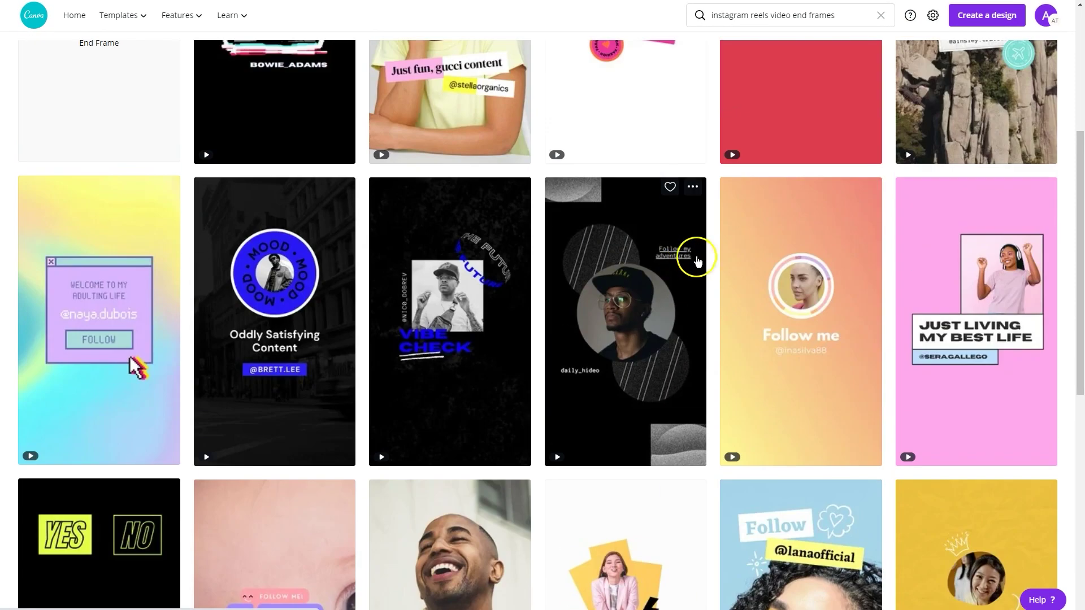
click(771, 230)
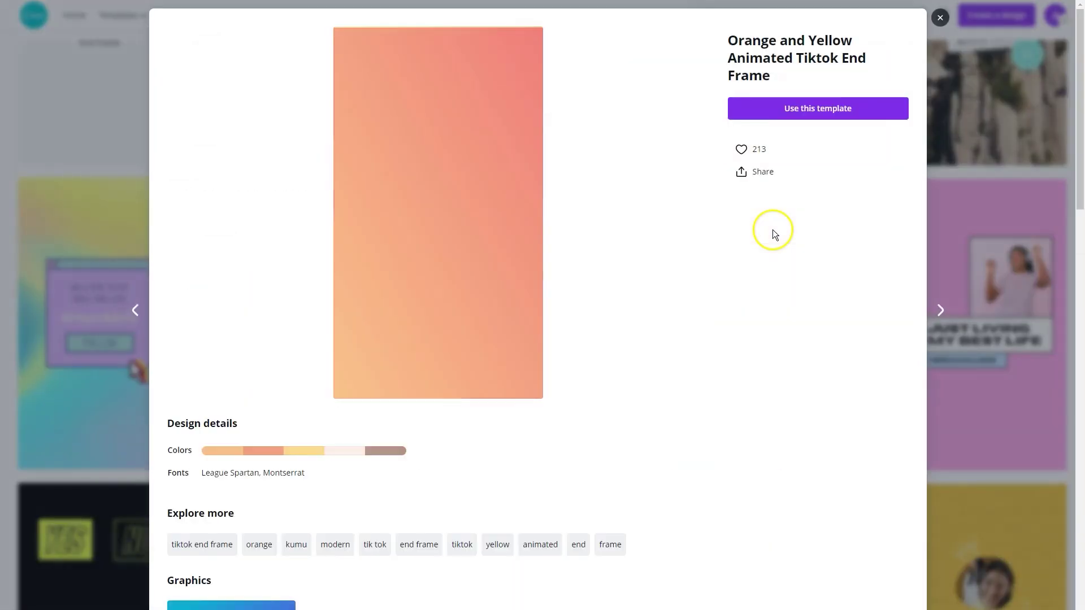
click(829, 119)
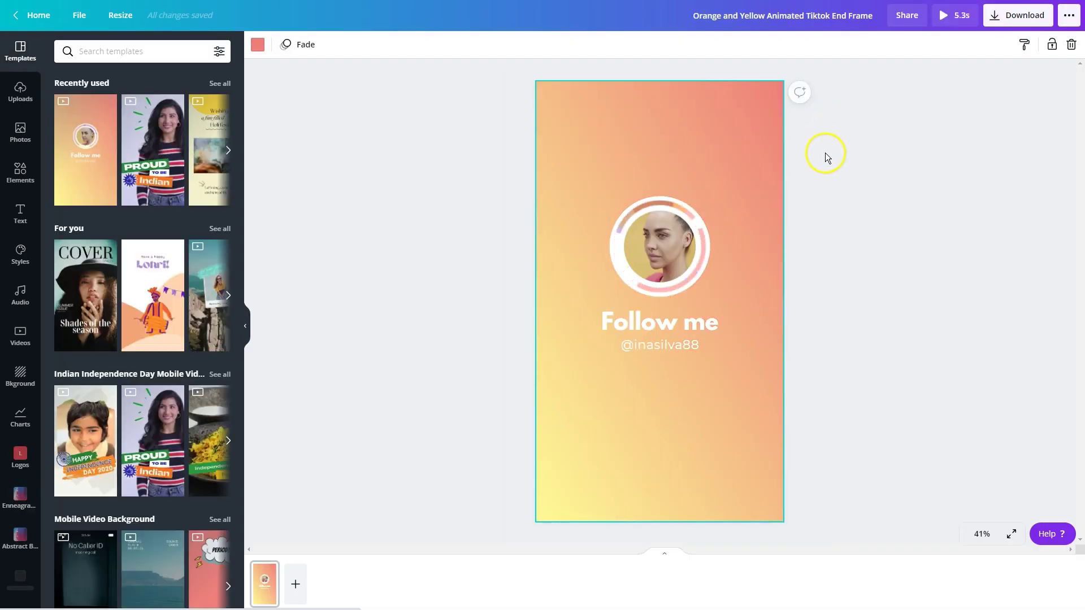
Recolour the background gradient with the dark blue and light blue-grey from the saved brand palette.
click(677, 162)
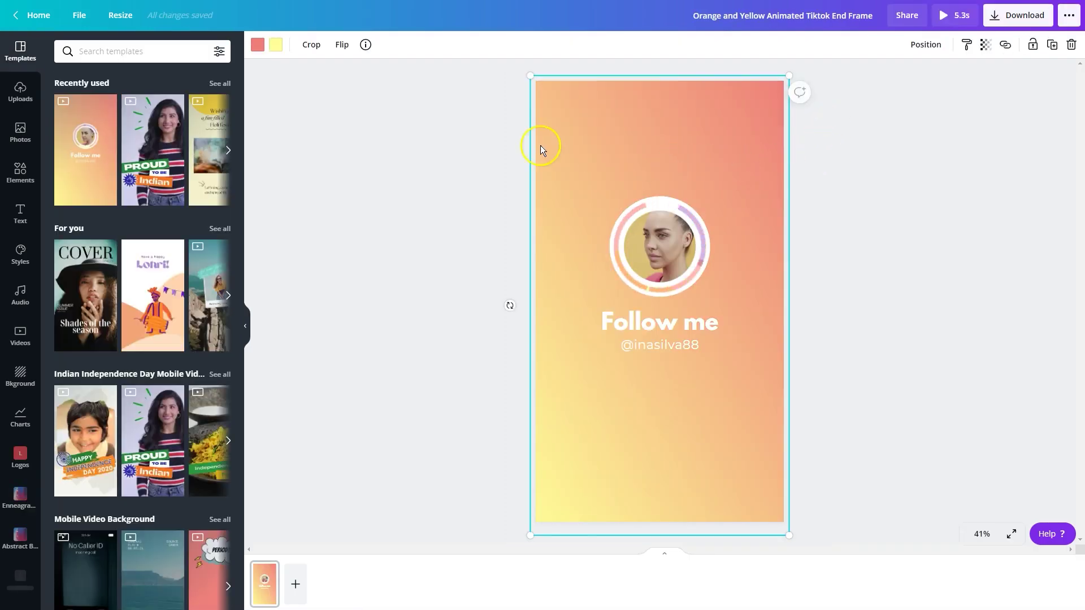
click(258, 45)
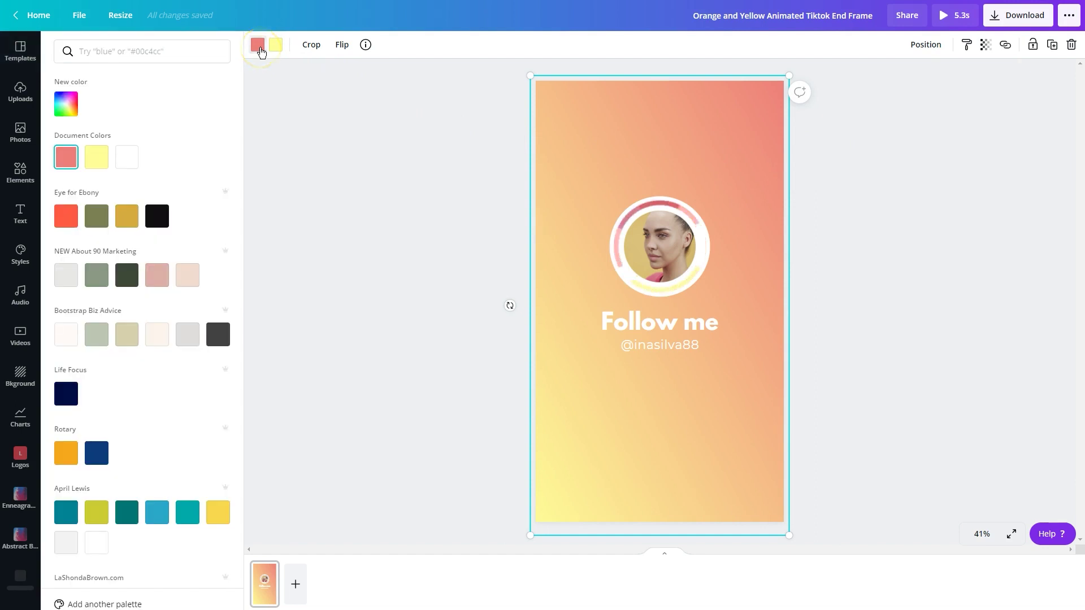
scroll(90, 335, down, 3)
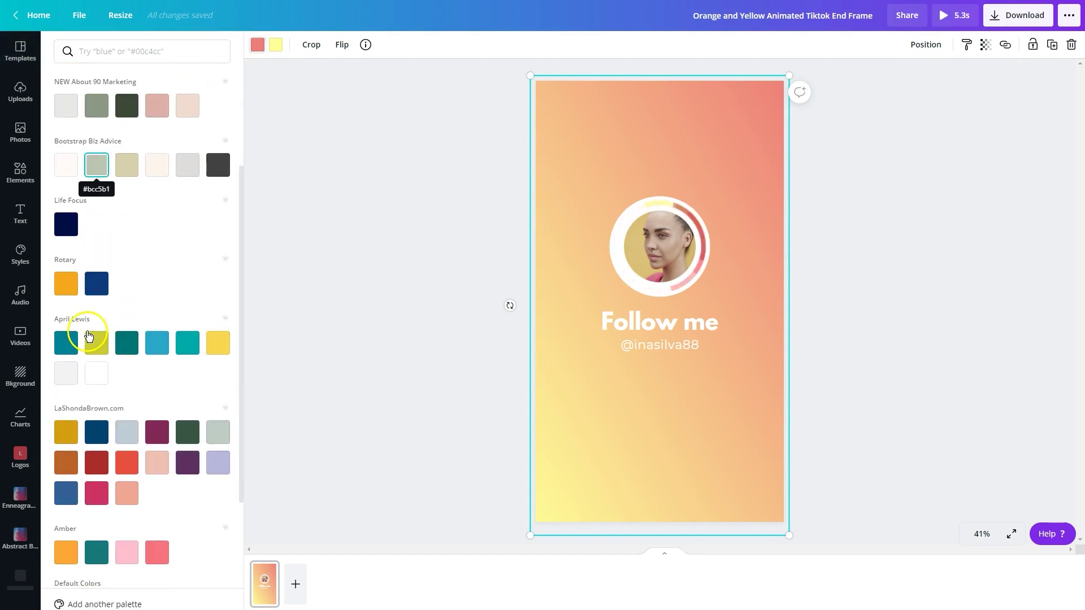
click(97, 433)
click(277, 50)
click(139, 433)
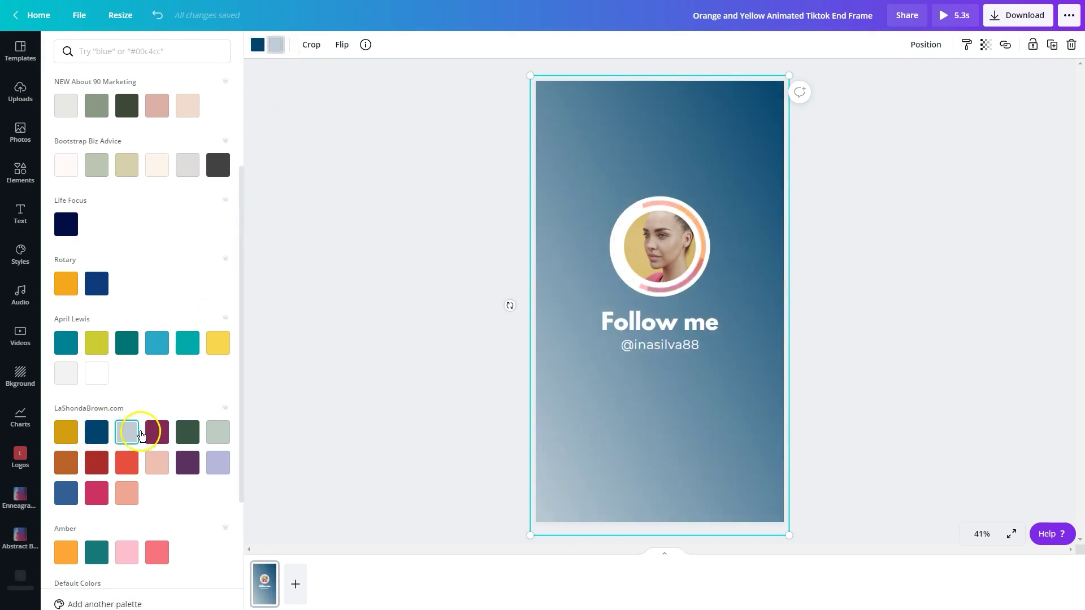
click(339, 302)
Ungroup the circular portrait video from the "Follow me" heading and the handle text.
click(625, 250)
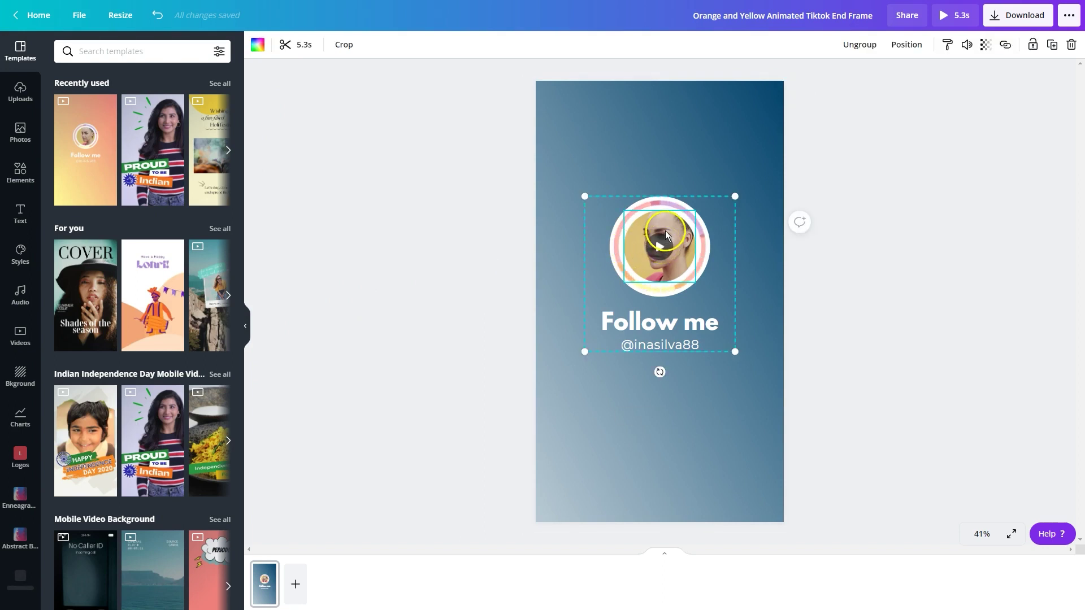
click(643, 338)
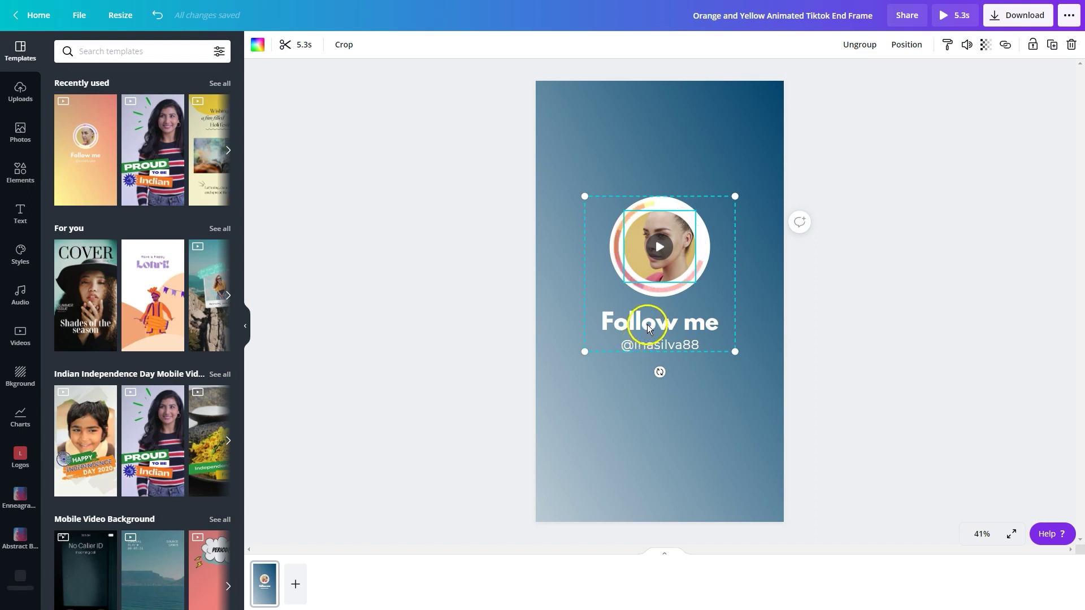
click(642, 346)
click(643, 345)
click(669, 261)
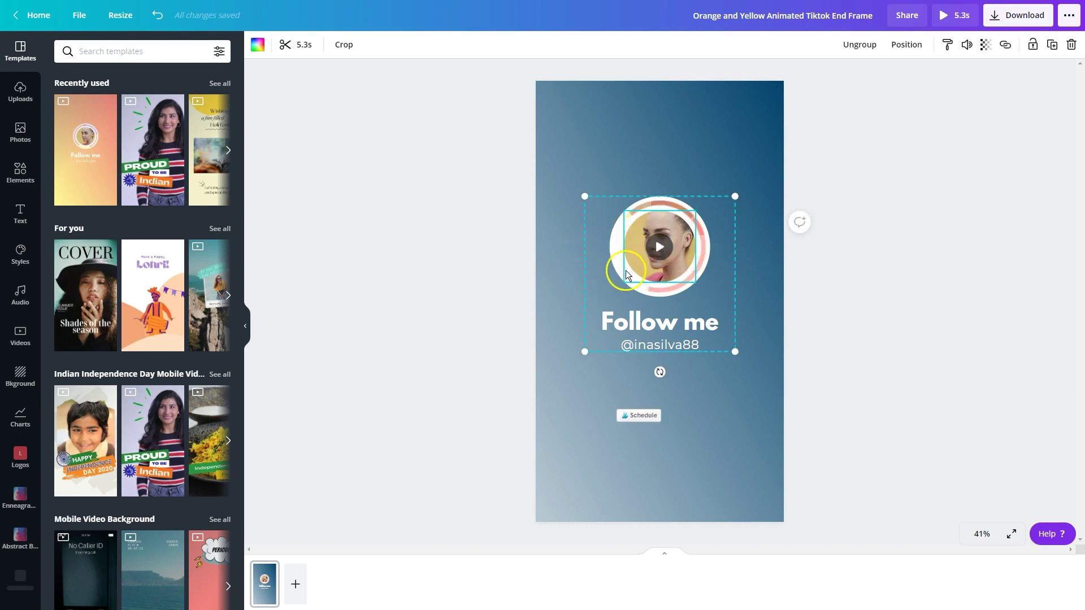
click(859, 44)
click(843, 210)
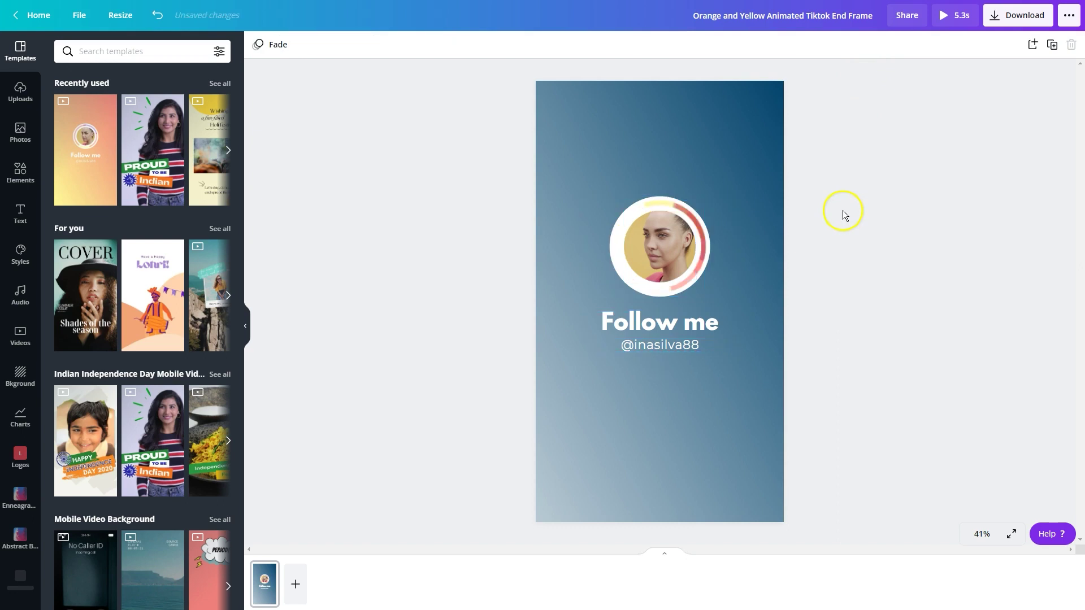
Play and pause the circular portrait video, and move it out of the ring to the page's upper-right corner.
click(650, 232)
mouse_move(650, 228)
mouse_down()
mouse_move(751, 231)
mouse_move(625, 229)
mouse_move(740, 229)
mouse_move(647, 227)
mouse_up()
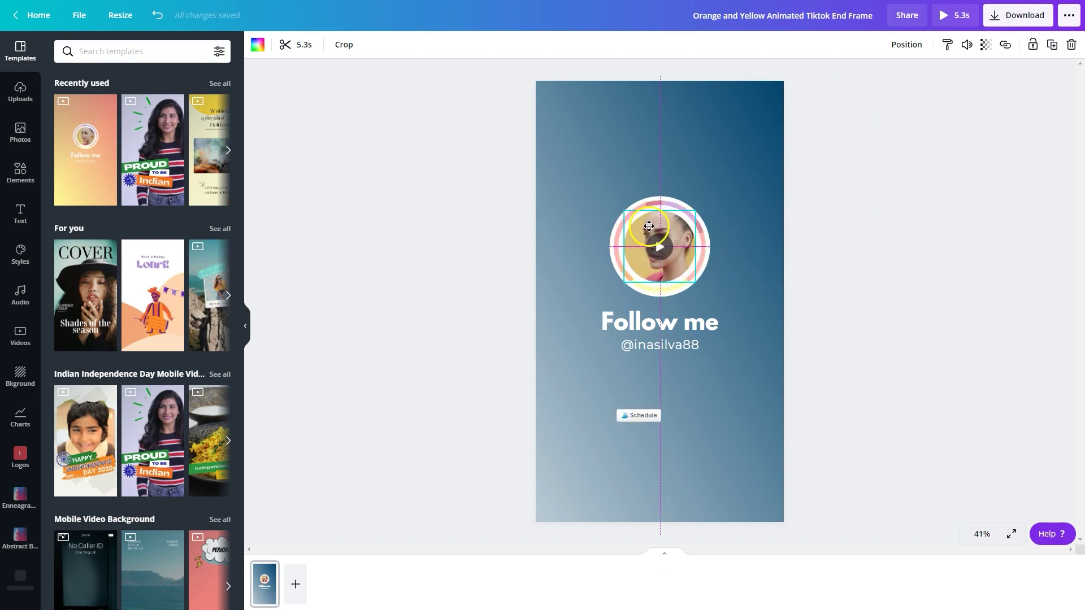
click(657, 244)
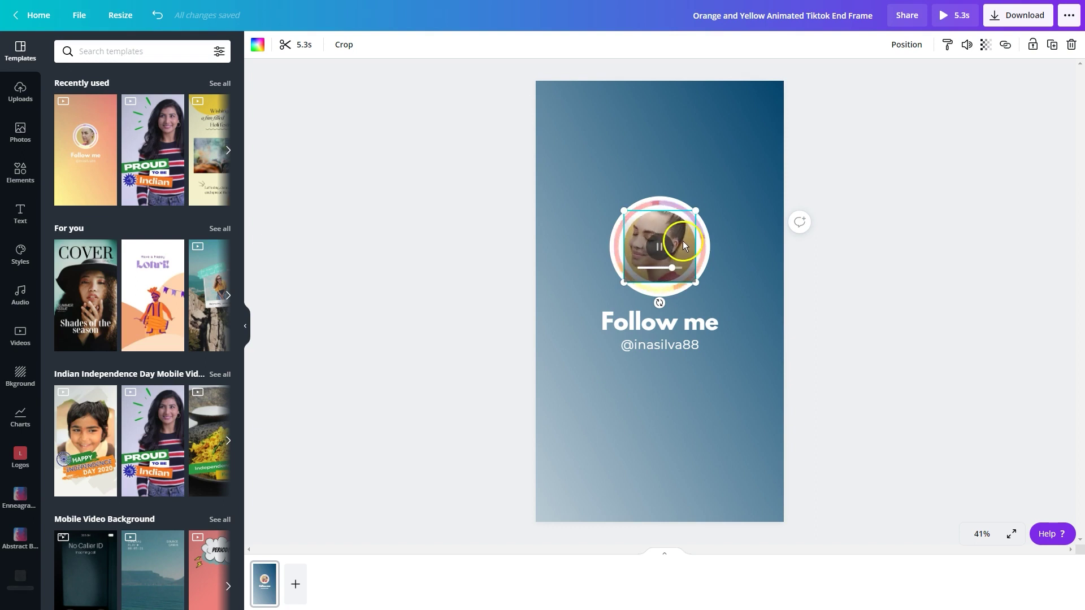
click(667, 245)
drag(671, 225, 721, 106)
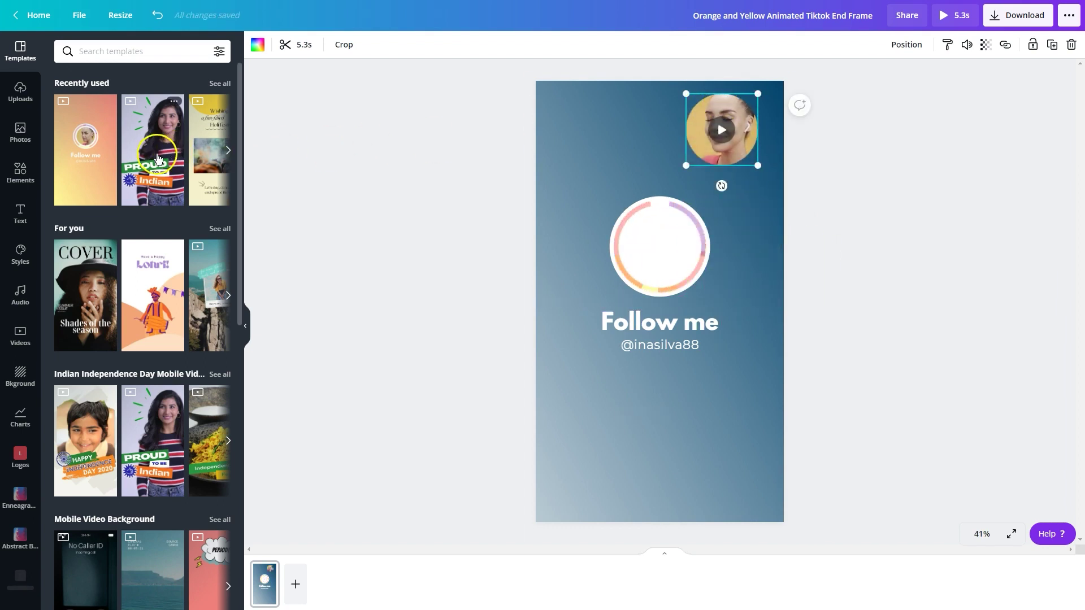
Add a circular frame and position it inside the animated ring.
click(24, 186)
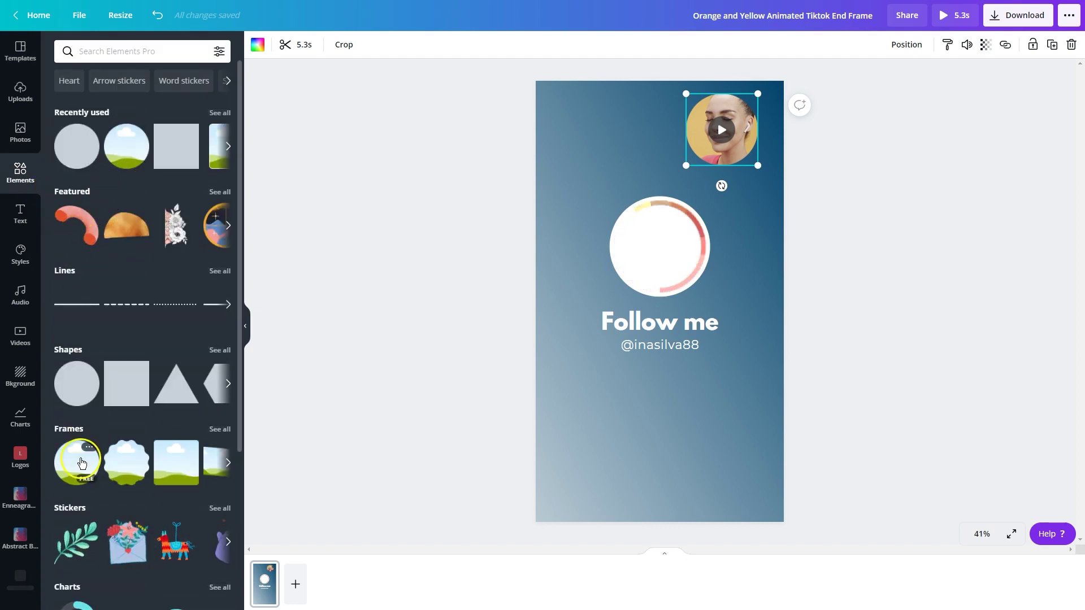
click(76, 461)
drag(726, 368, 663, 245)
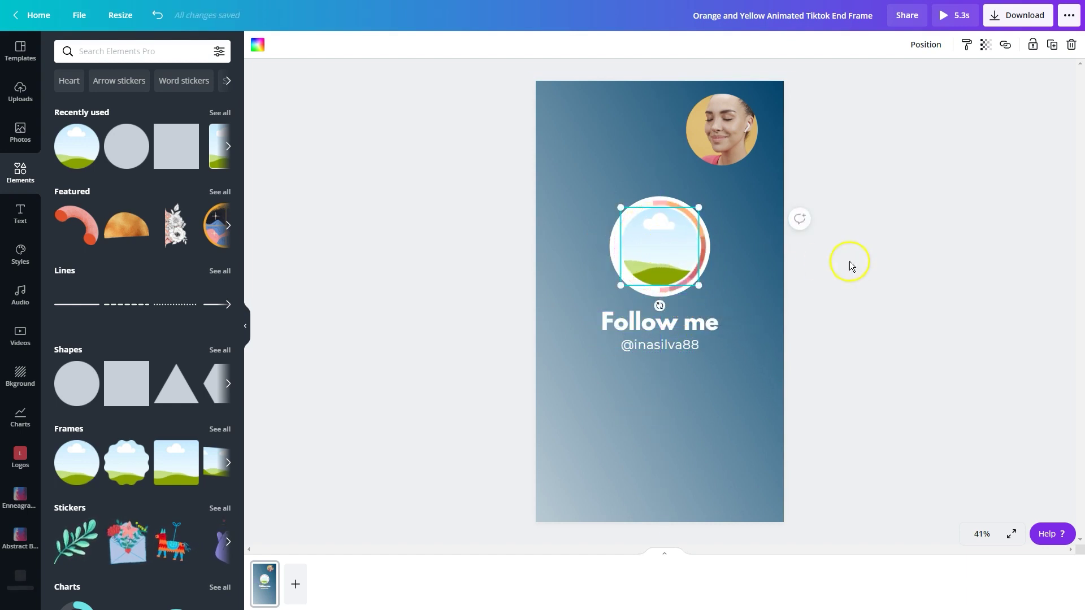
click(847, 267)
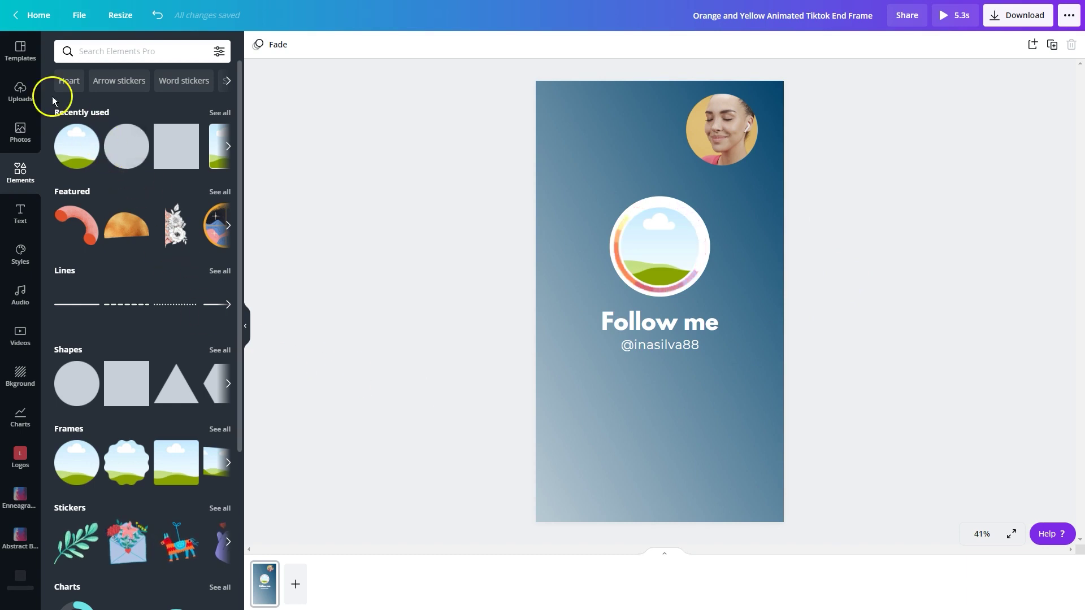
Fill the circular frame with the uploaded photo of the woman in the yellow chair.
click(23, 99)
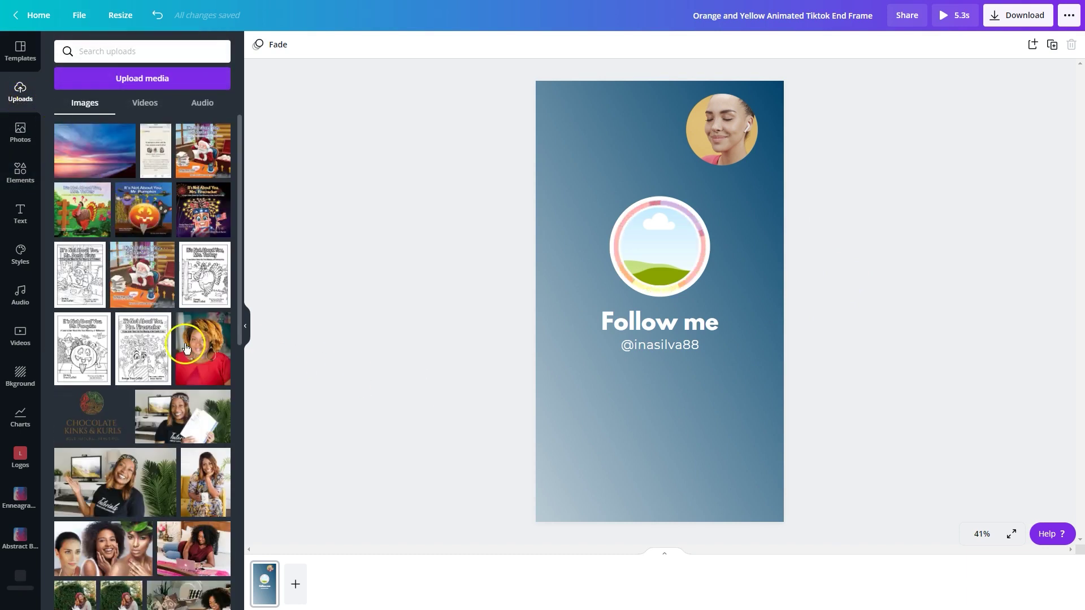
click(214, 480)
drag(679, 239, 557, 351)
click(671, 311)
drag(671, 311, 687, 443)
drag(571, 435, 672, 248)
Delete the old portrait video and its empty frame from the page's upper-right corner.
click(744, 138)
key(Delete)
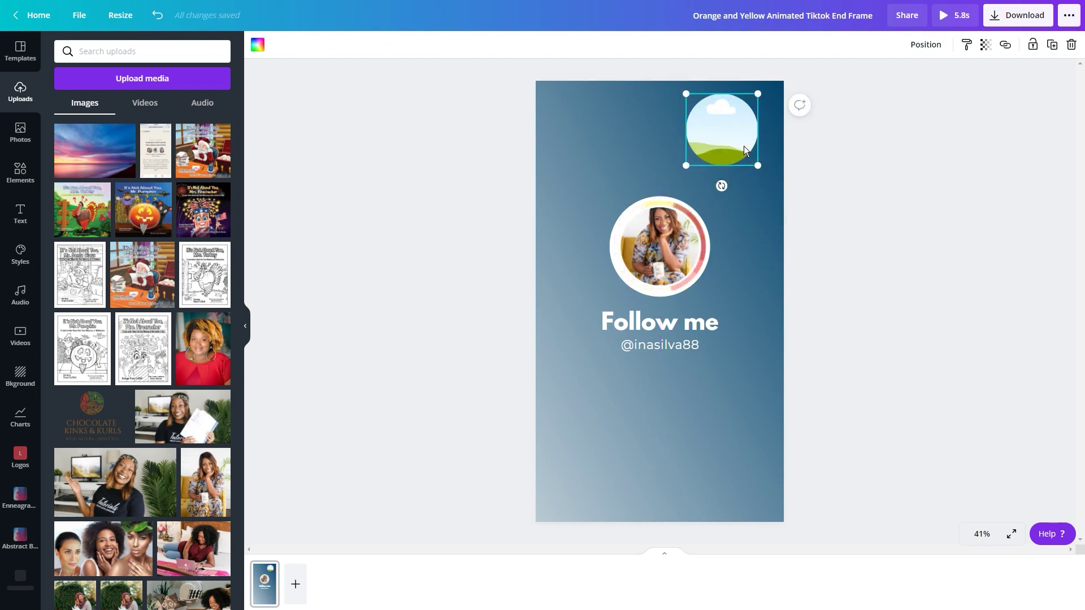
key(Delete)
click(836, 277)
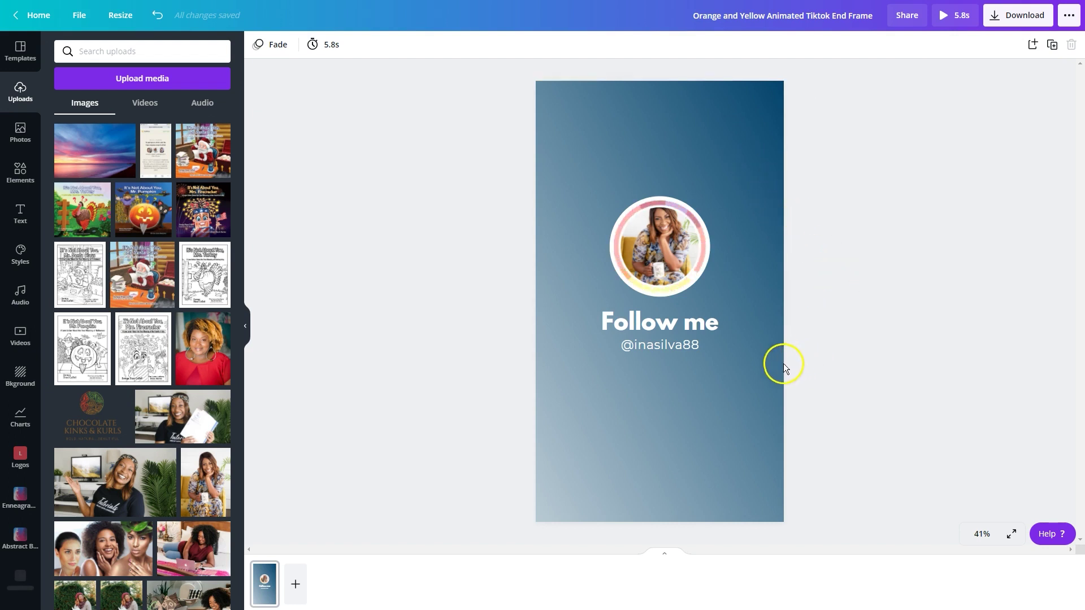
Delete the blue gradient background from the page.
click(744, 371)
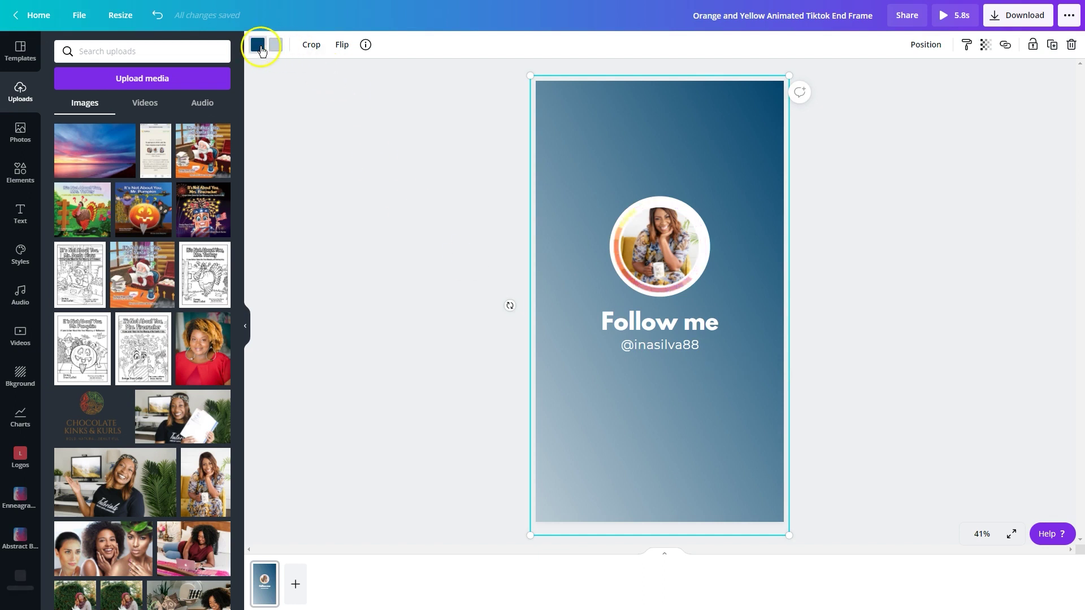
click(257, 44)
click(367, 162)
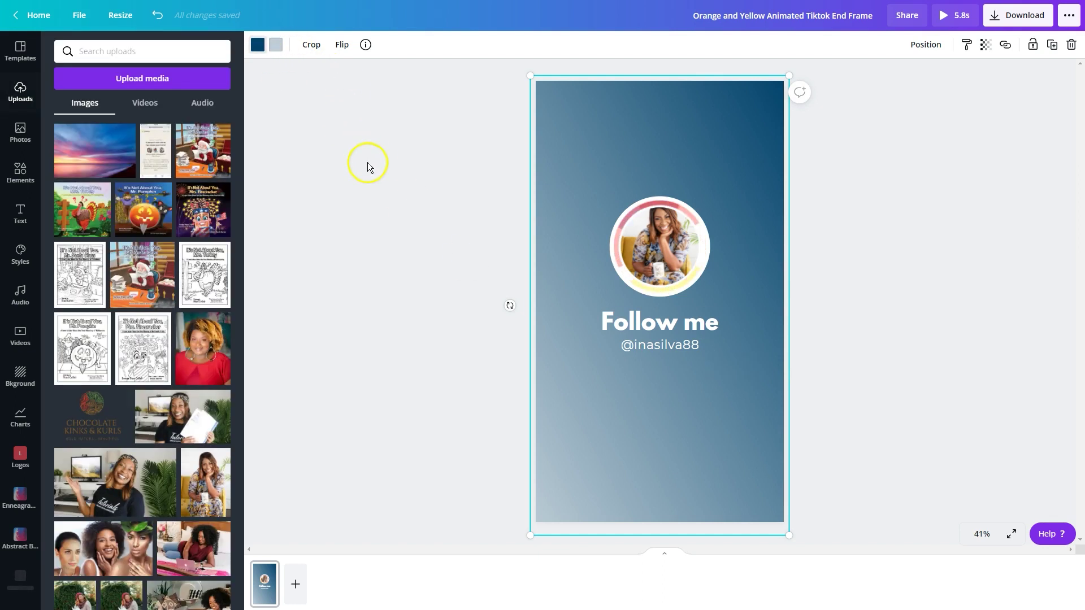
key(Delete)
click(577, 140)
key(Delete)
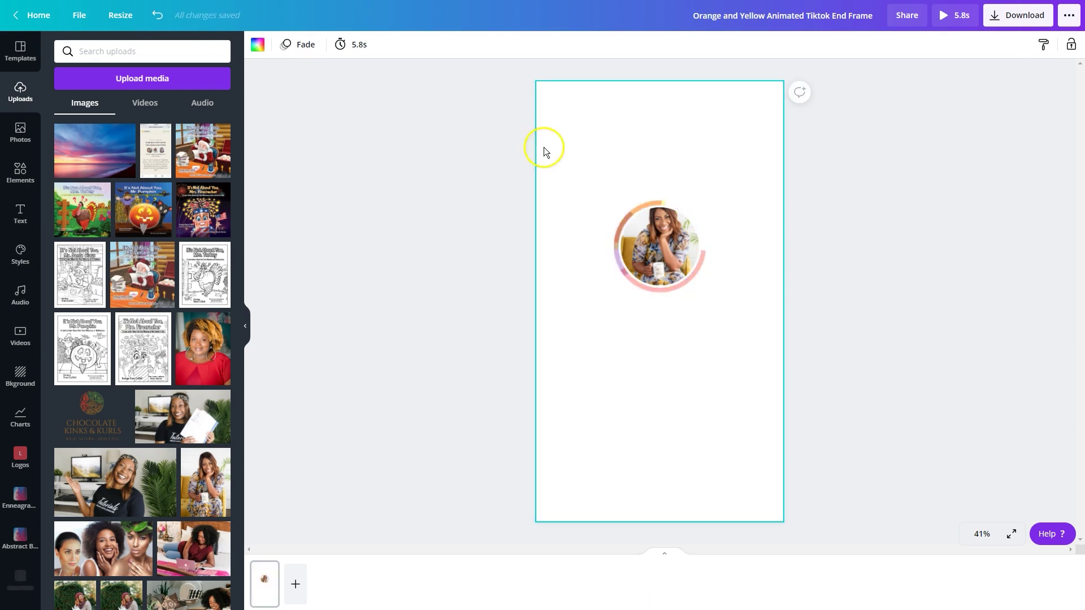
Add the uploaded sunset beach photo and enlarge it to cover the whole page behind the portrait and text.
click(106, 168)
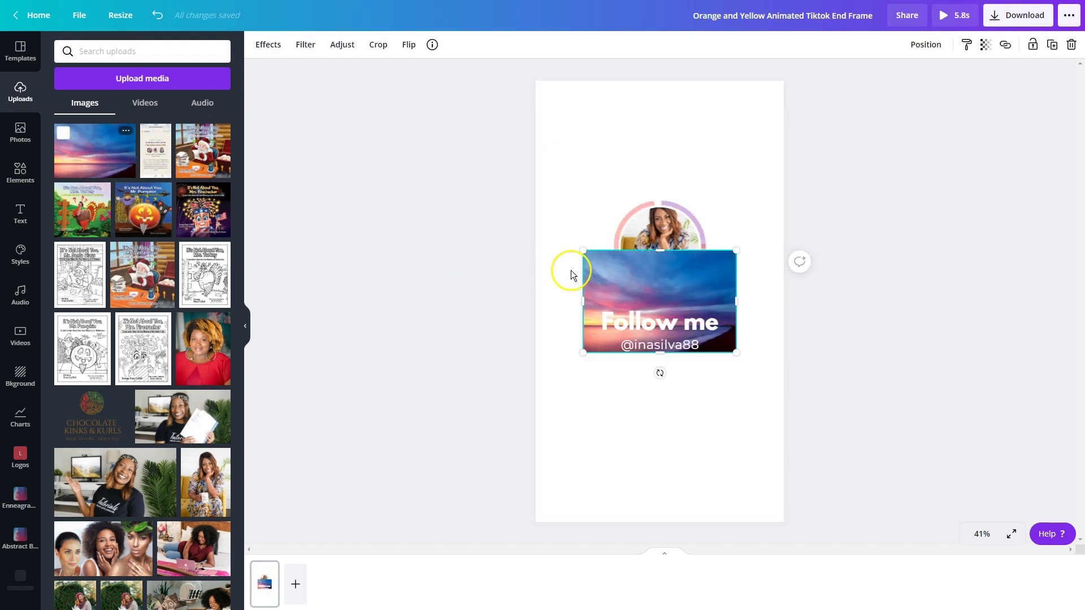
drag(582, 250, 361, 68)
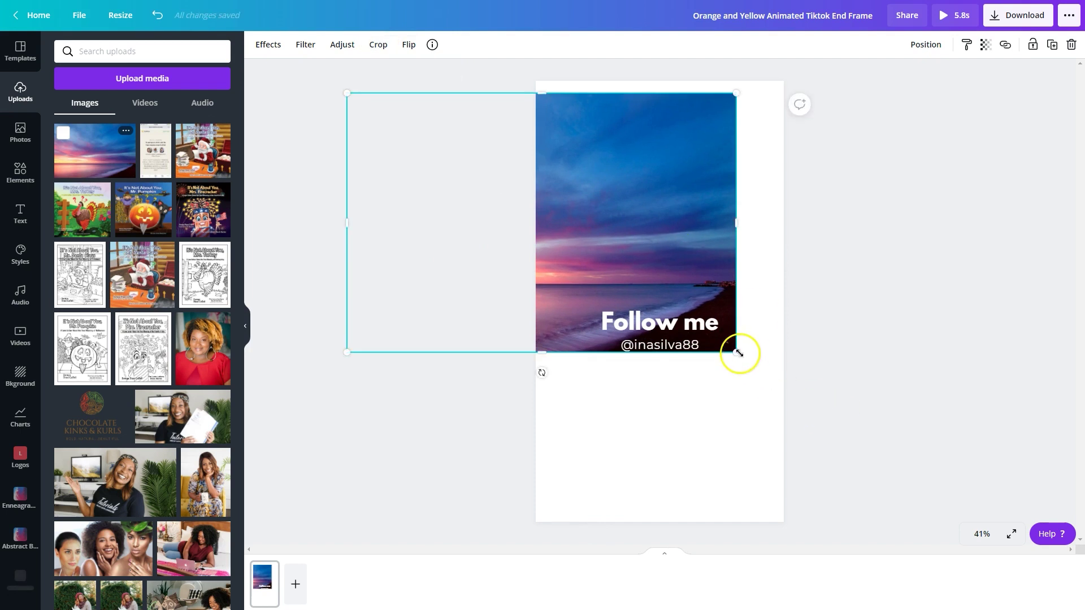
drag(736, 352, 981, 589)
drag(641, 448, 775, 431)
click(418, 319)
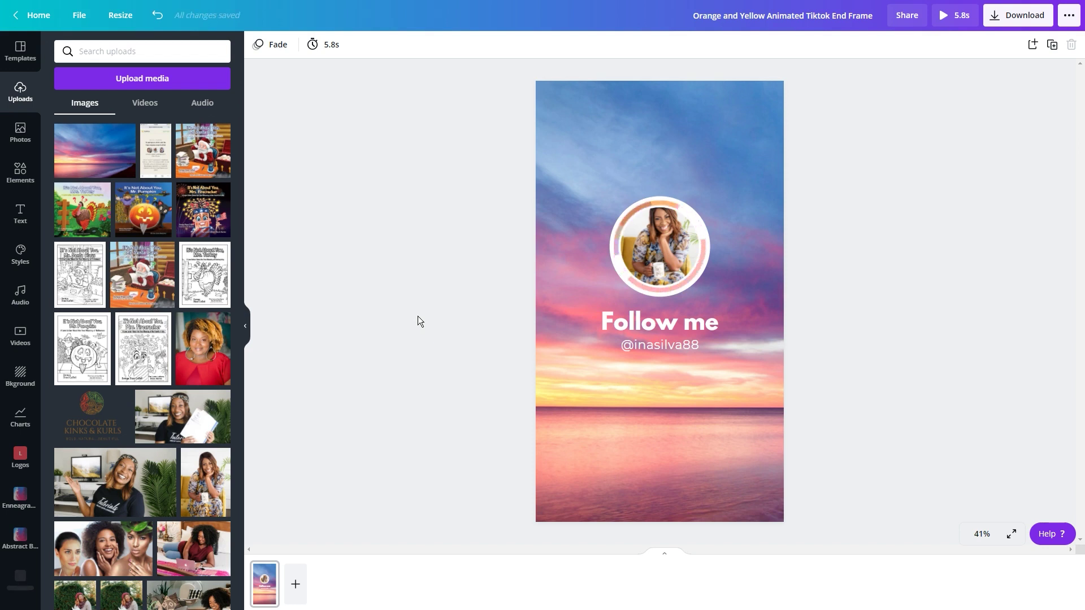
Set the end frame's page timing to 3.0 seconds and preview the animation.
click(314, 48)
drag(376, 83, 372, 86)
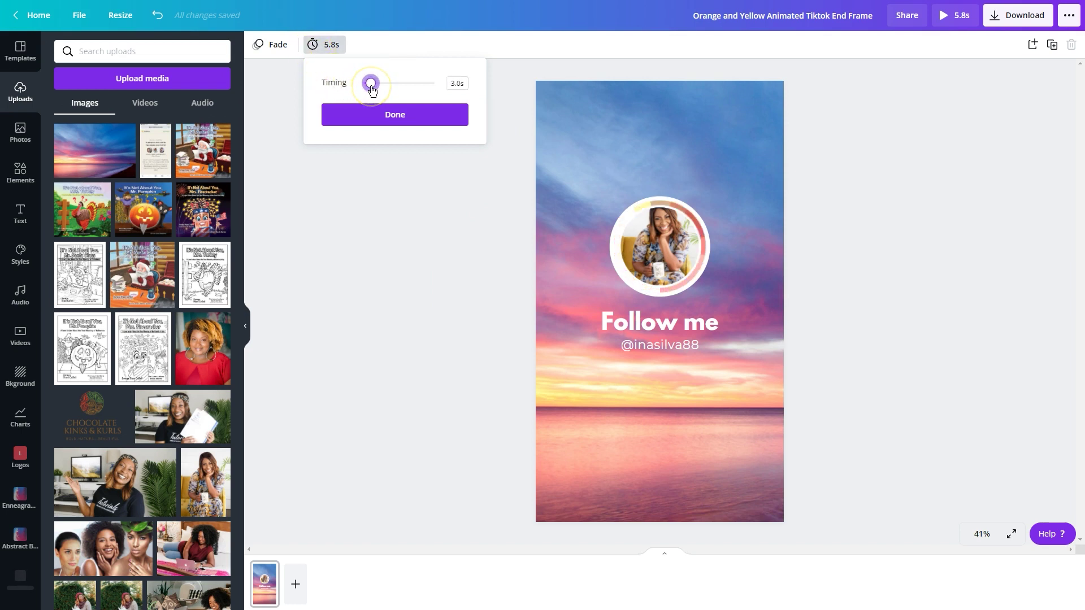
click(388, 216)
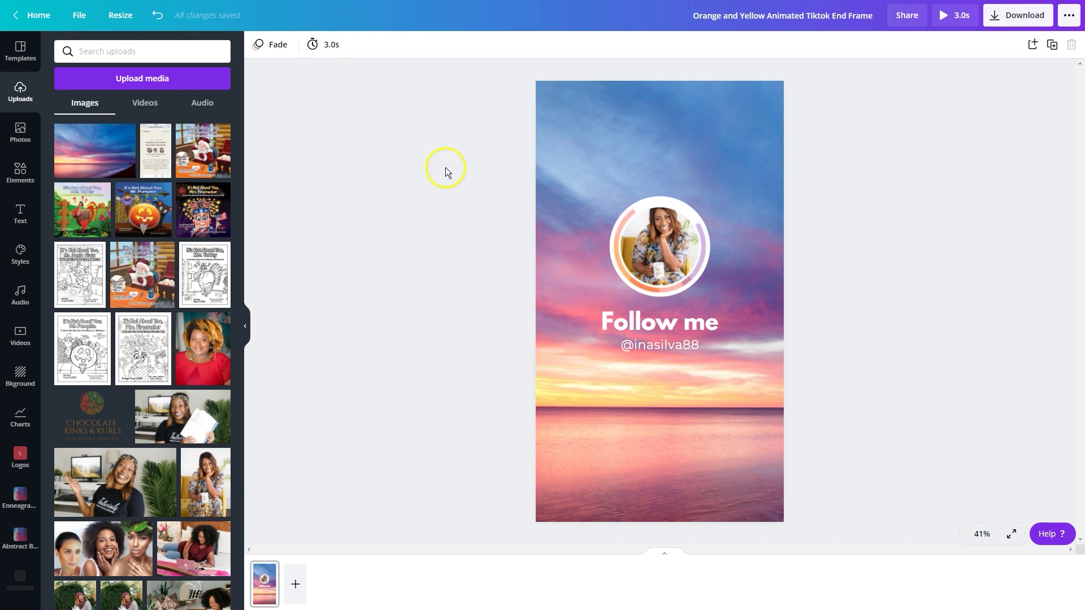
click(953, 17)
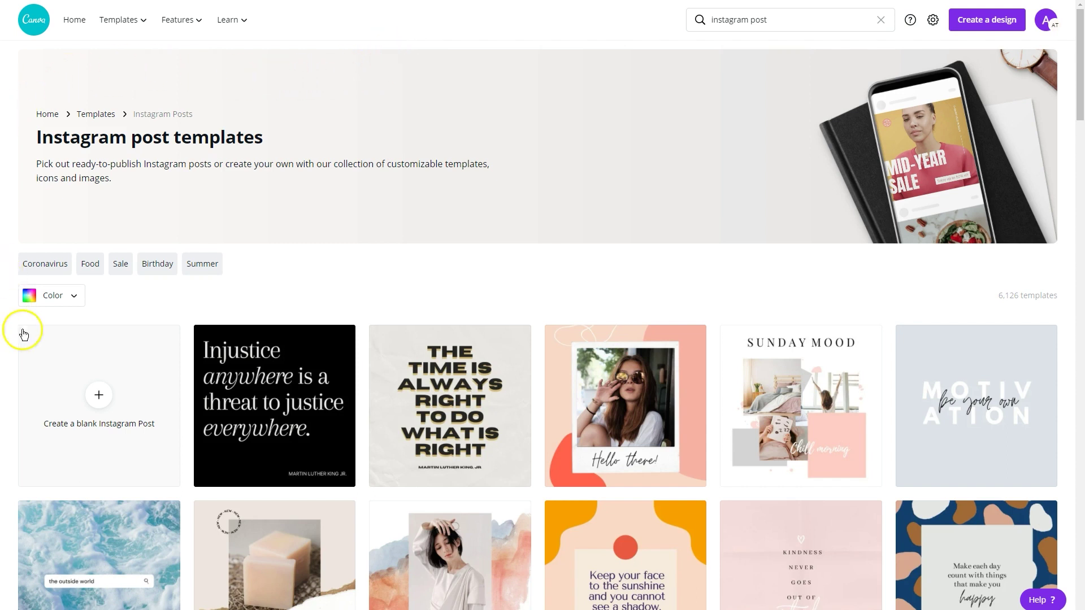
Create a blank Instagram post with the Home Staging template and add a second page using The News quote template from the Newsroom set.
click(91, 404)
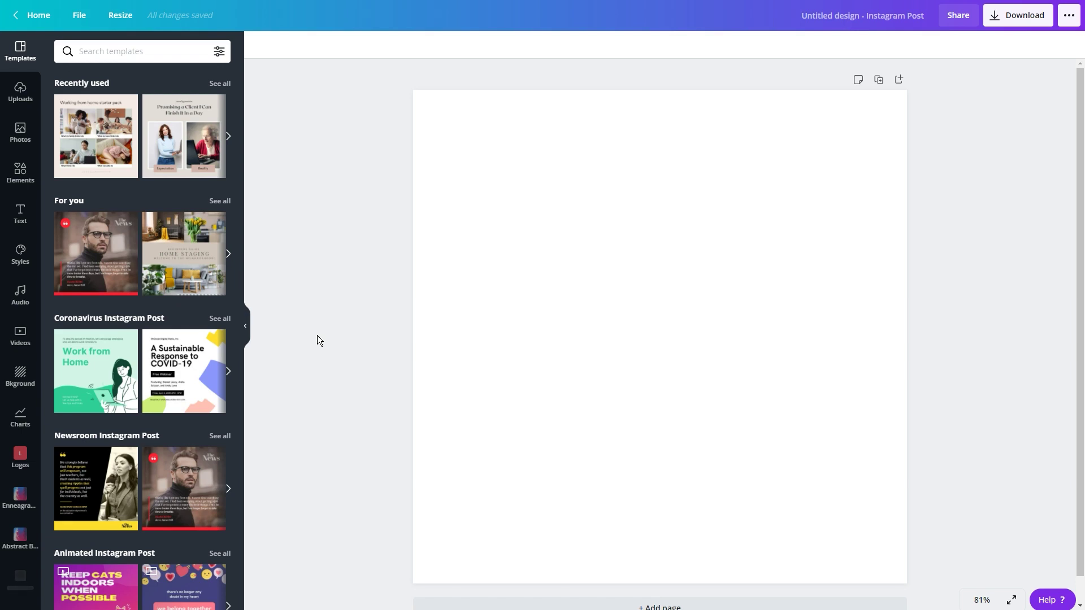
click(213, 284)
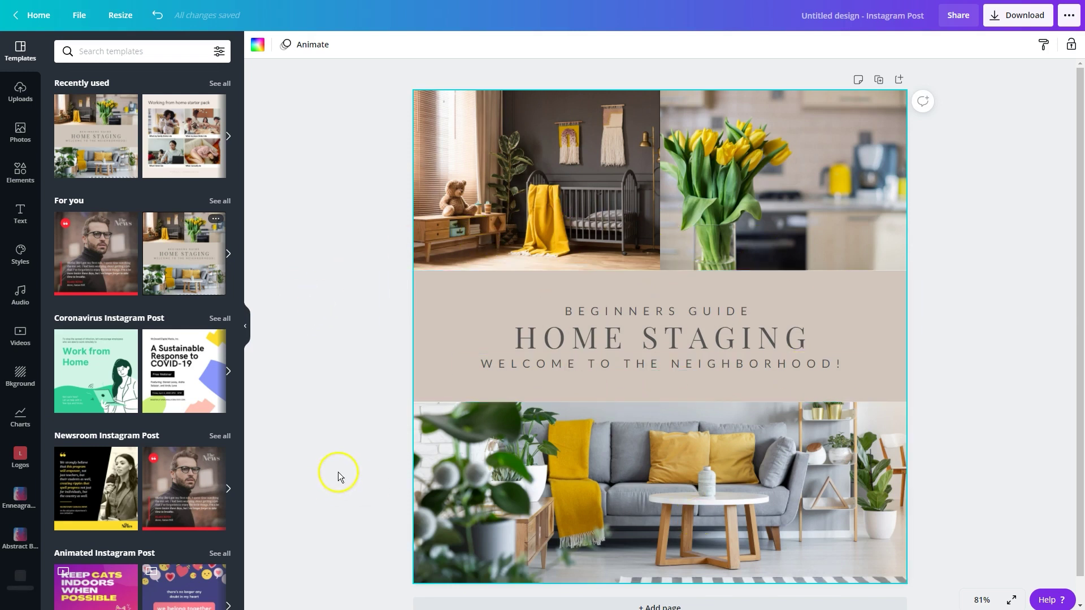
scroll(388, 510, down, 1)
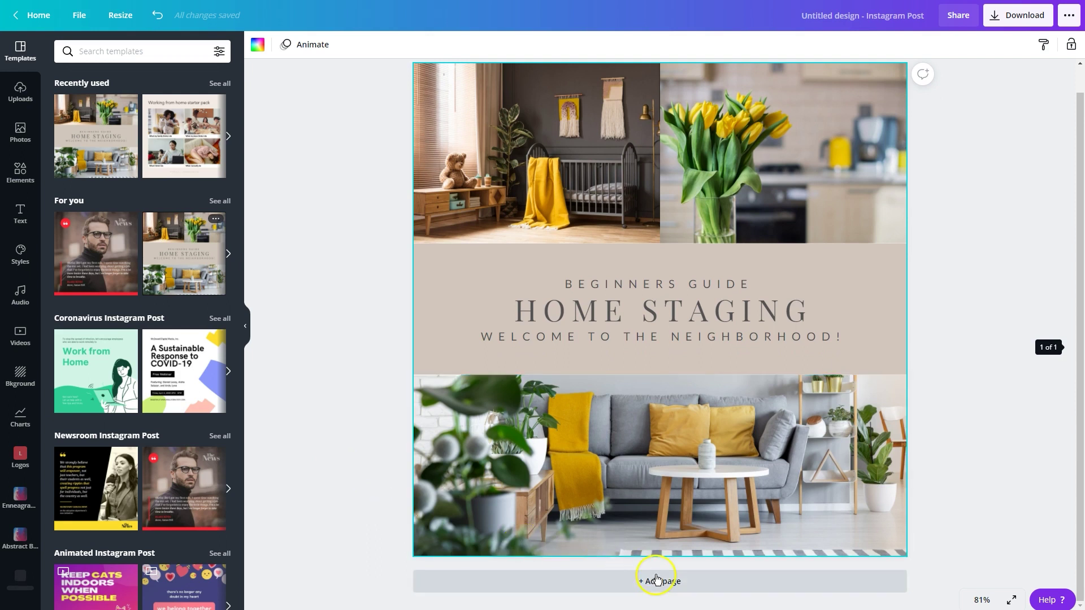
click(649, 582)
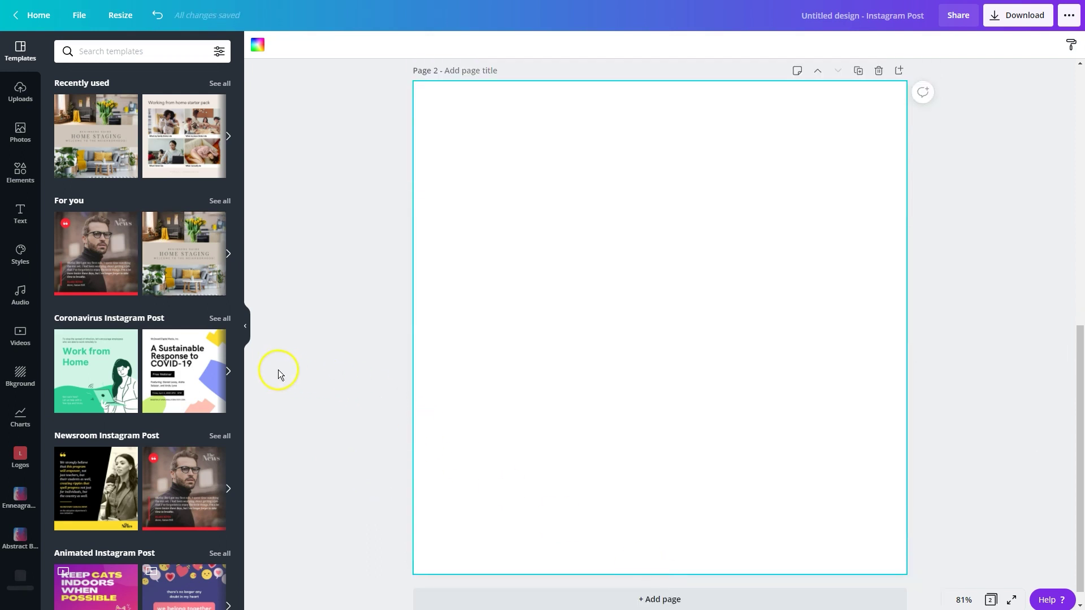
click(180, 466)
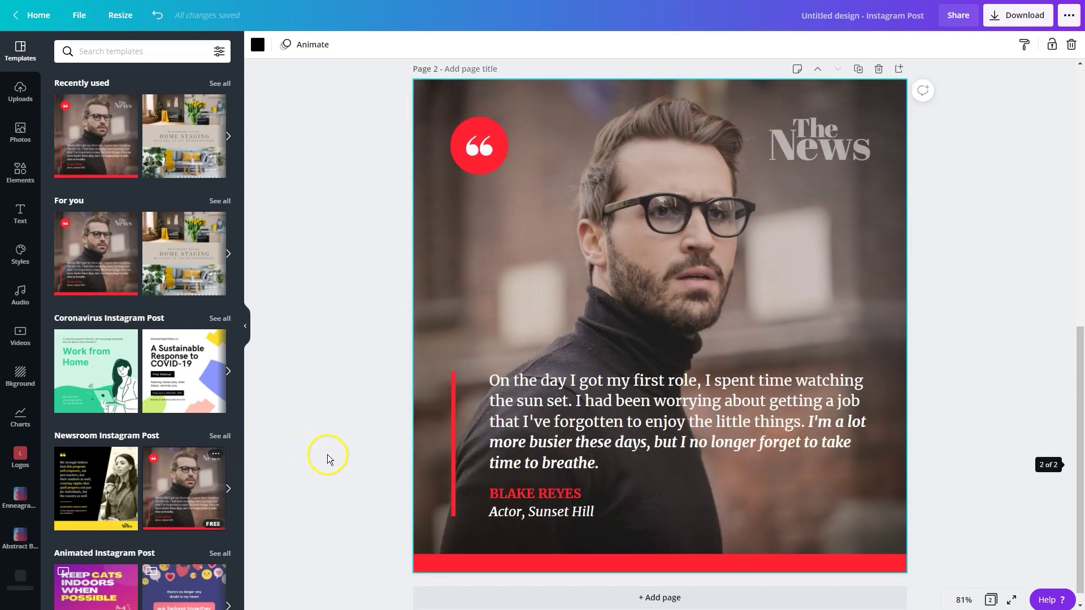
Add a third page without a template and look through all pages of the post.
scroll(327, 455, down, 1)
click(473, 587)
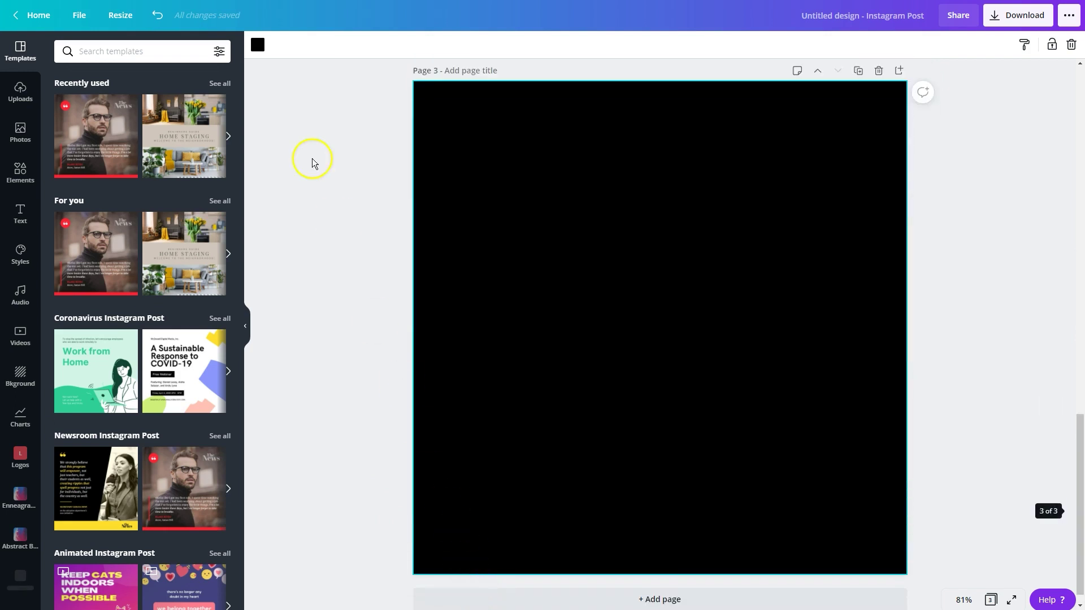
scroll(414, 203, up, 15)
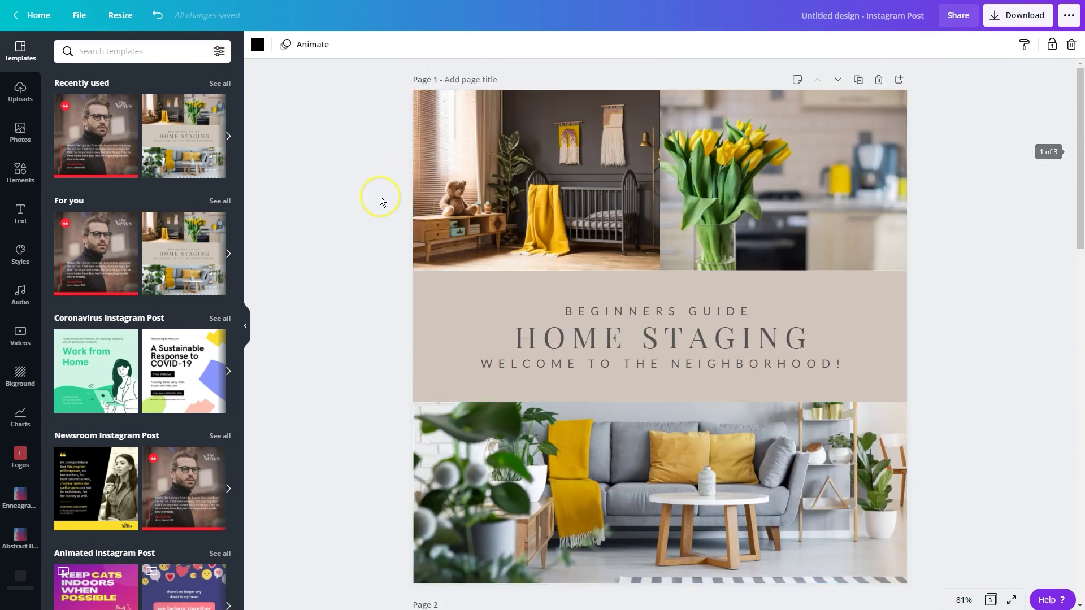
scroll(379, 196, down, 12)
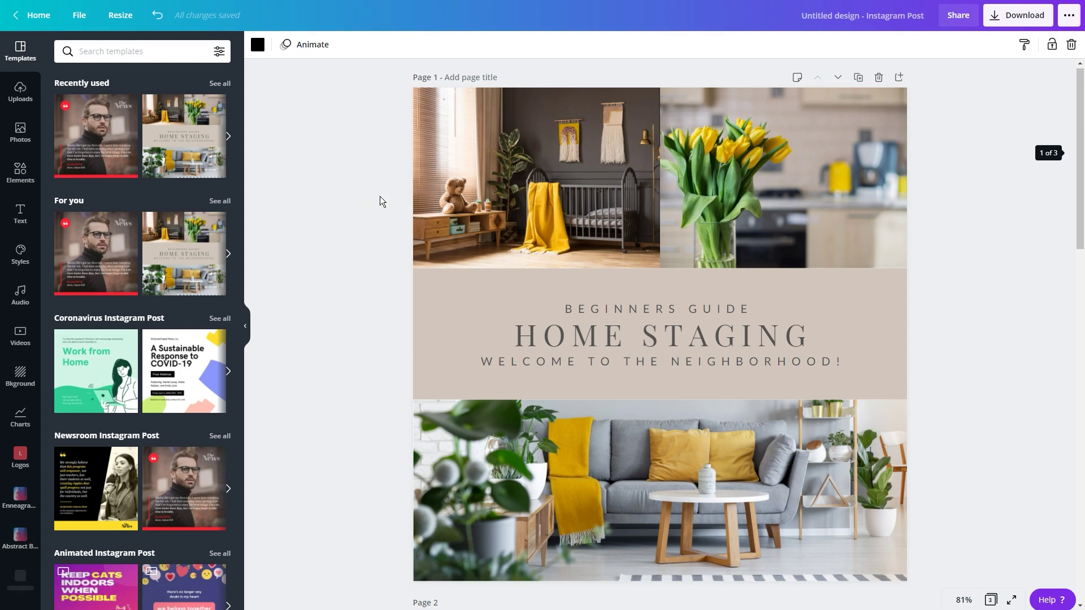
scroll(381, 199, down, 4)
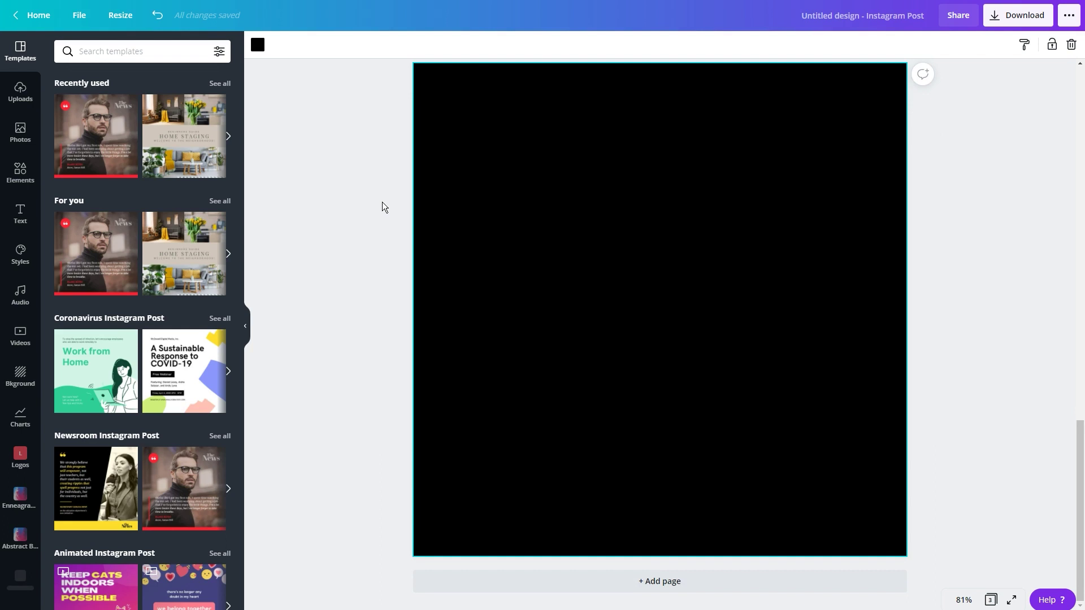
scroll(381, 202, up, 1)
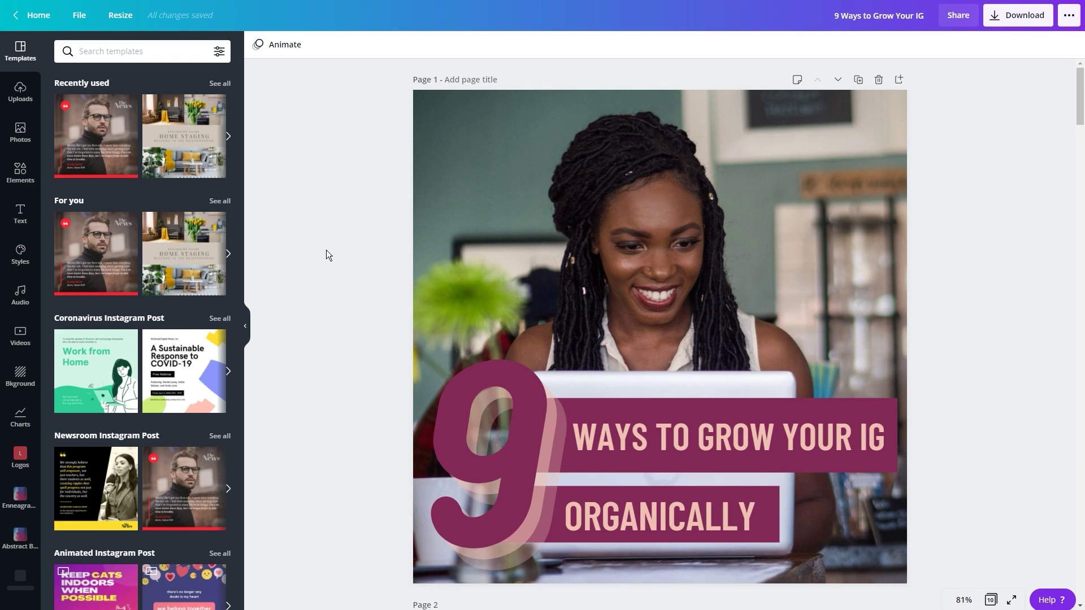
Look through every page of the 9 Ways to Grow Your IG carousel, from the photo cover to the last tip and back.
scroll(326, 250, down, 9)
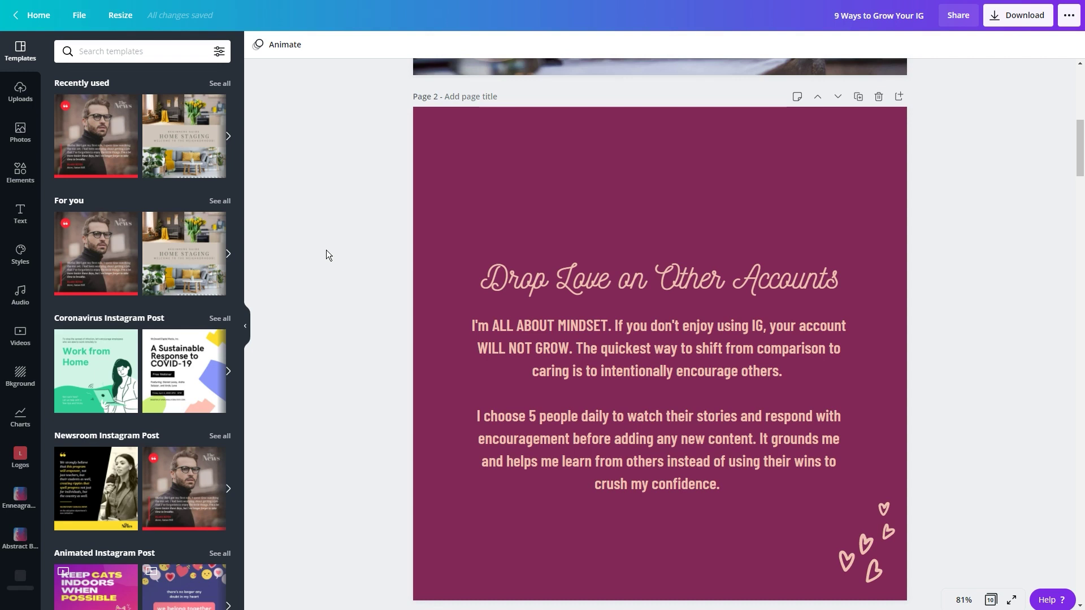
scroll(327, 250, up, 4)
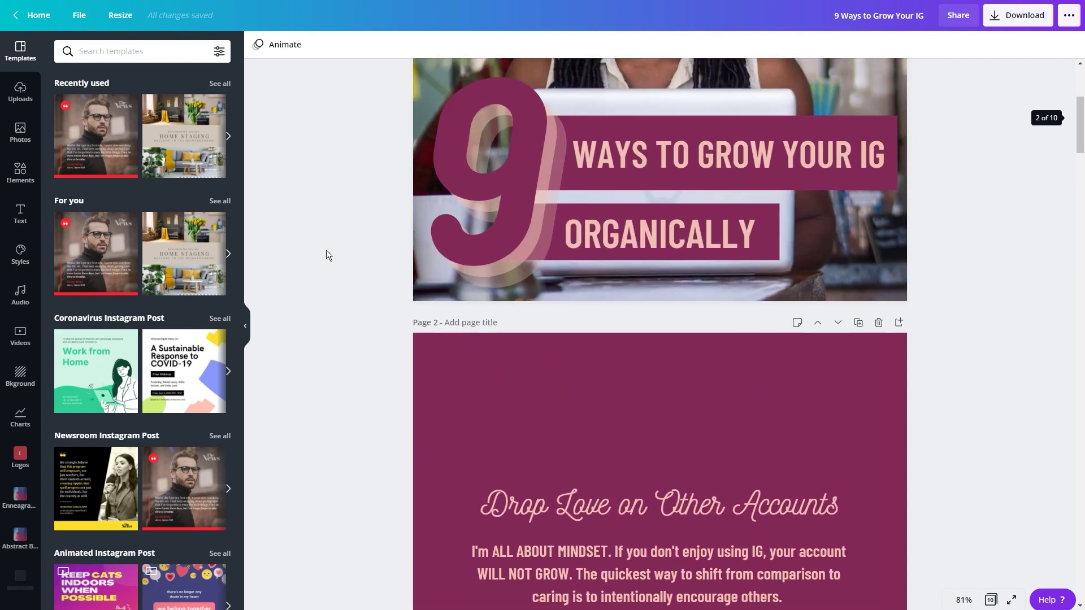
scroll(326, 250, down, 5)
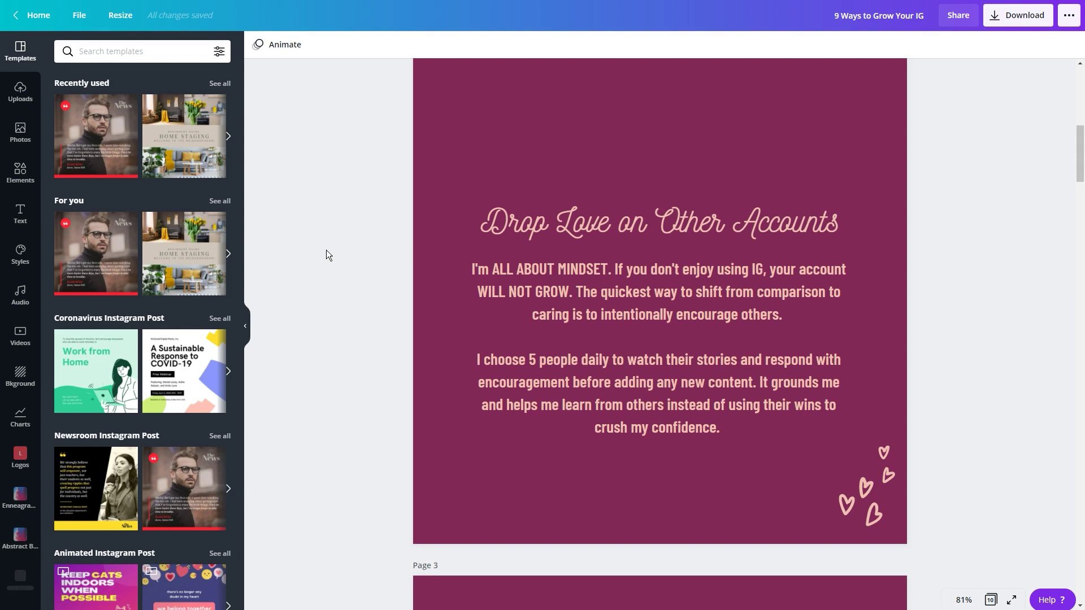
scroll(326, 249, down, 9)
scroll(326, 249, down, 18)
scroll(326, 250, down, 20)
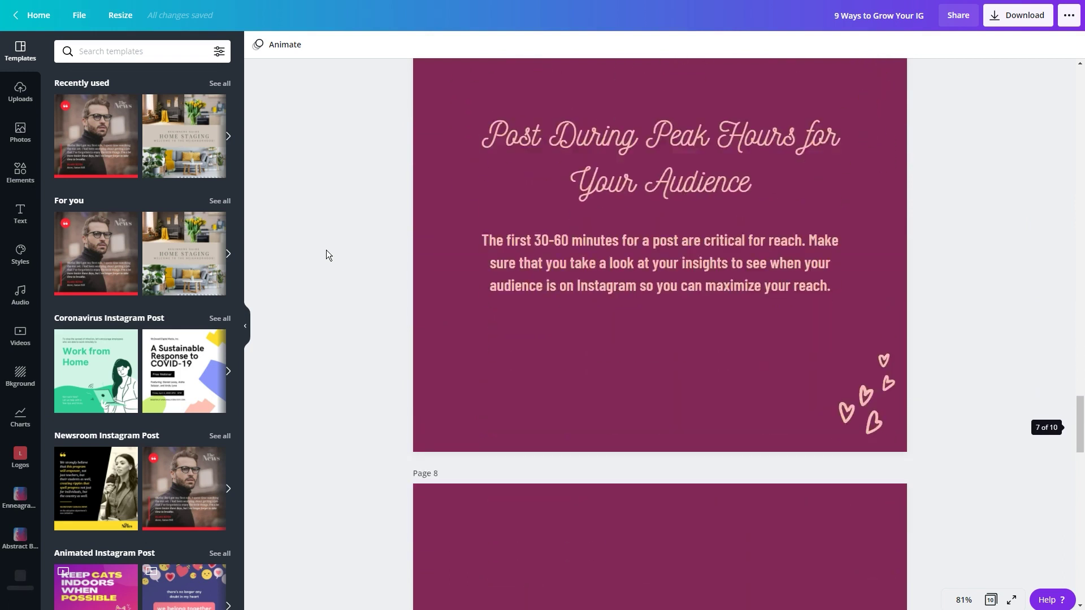
scroll(327, 249, down, 20)
scroll(327, 250, down, 5)
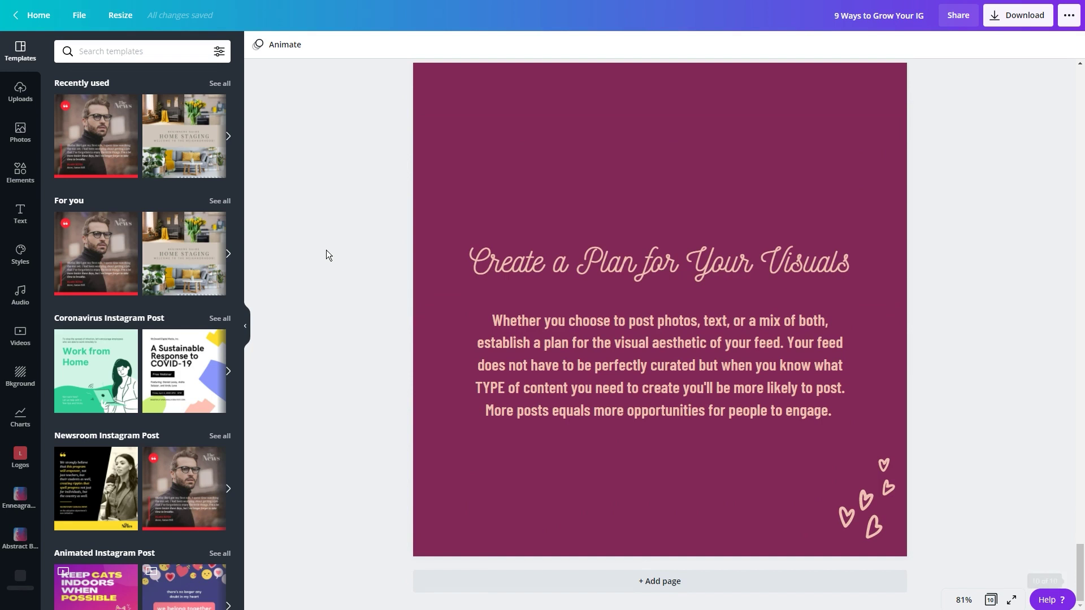
scroll(326, 250, up, 20)
scroll(325, 250, up, 20)
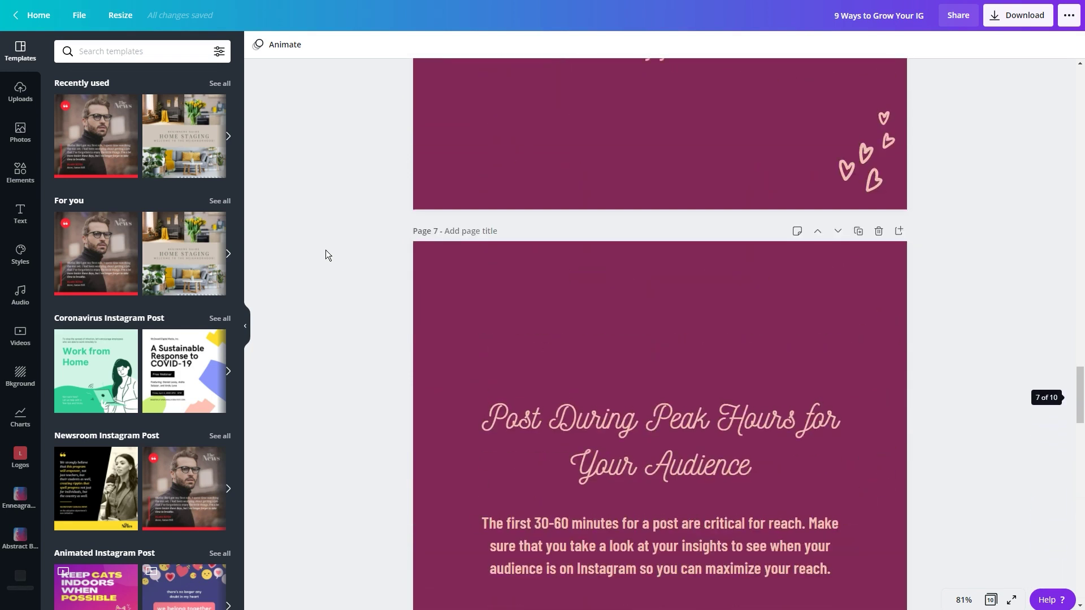
scroll(326, 250, up, 18)
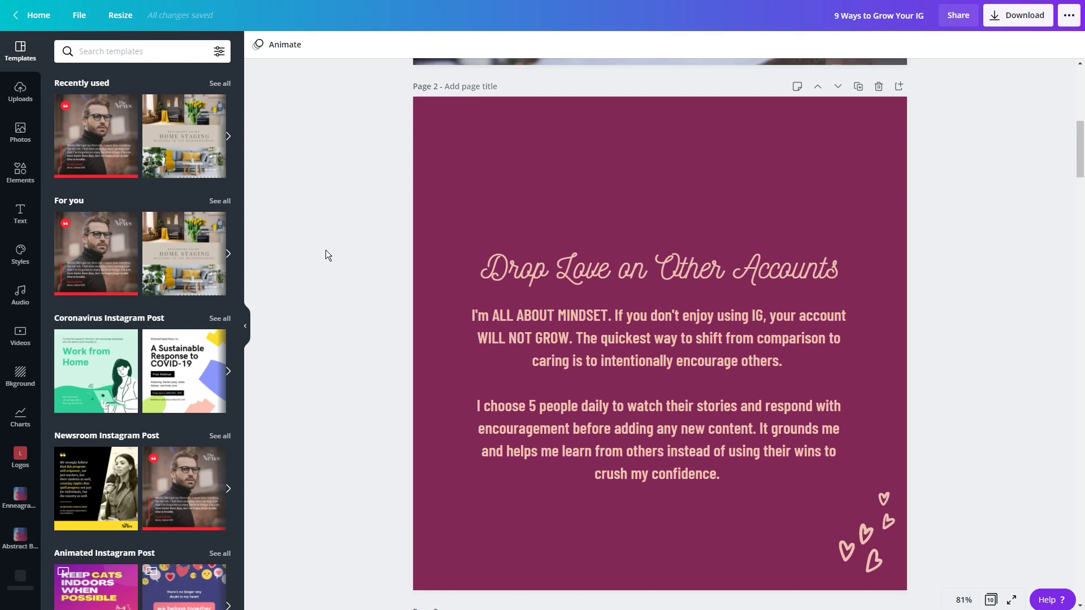
scroll(325, 250, up, 9)
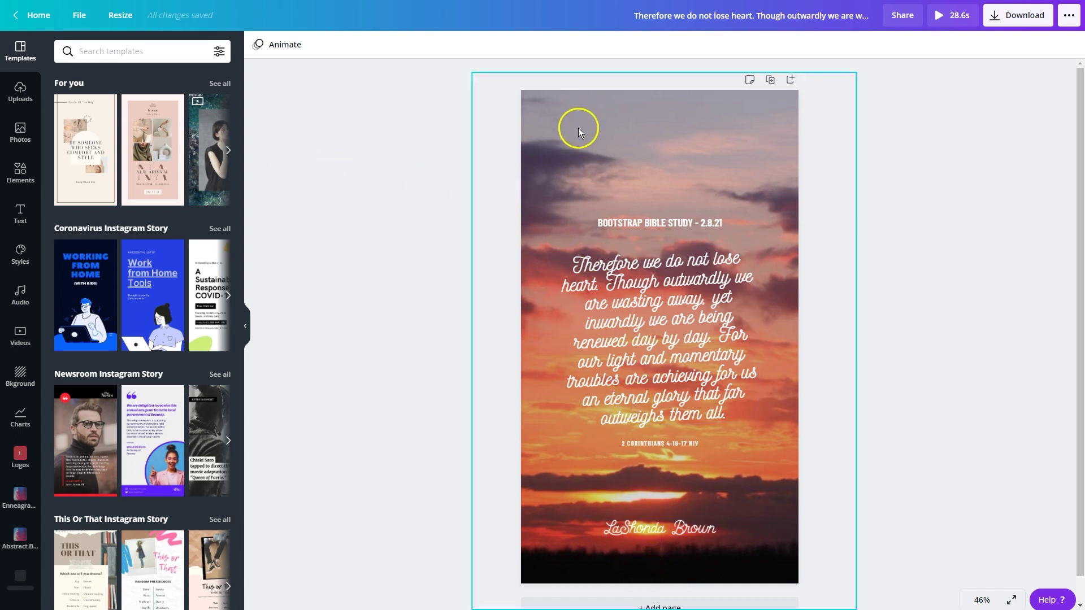
Shift the translucent black overlay aside on the Bible verse story, play the sunset background video, and move the overlay back.
drag(577, 129, 596, 151)
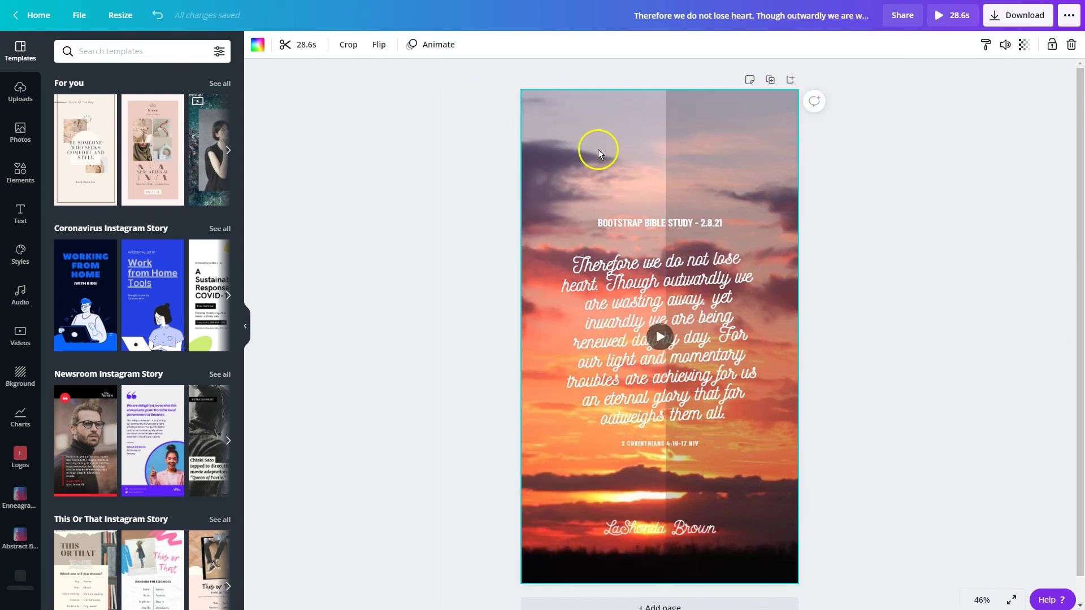
click(660, 337)
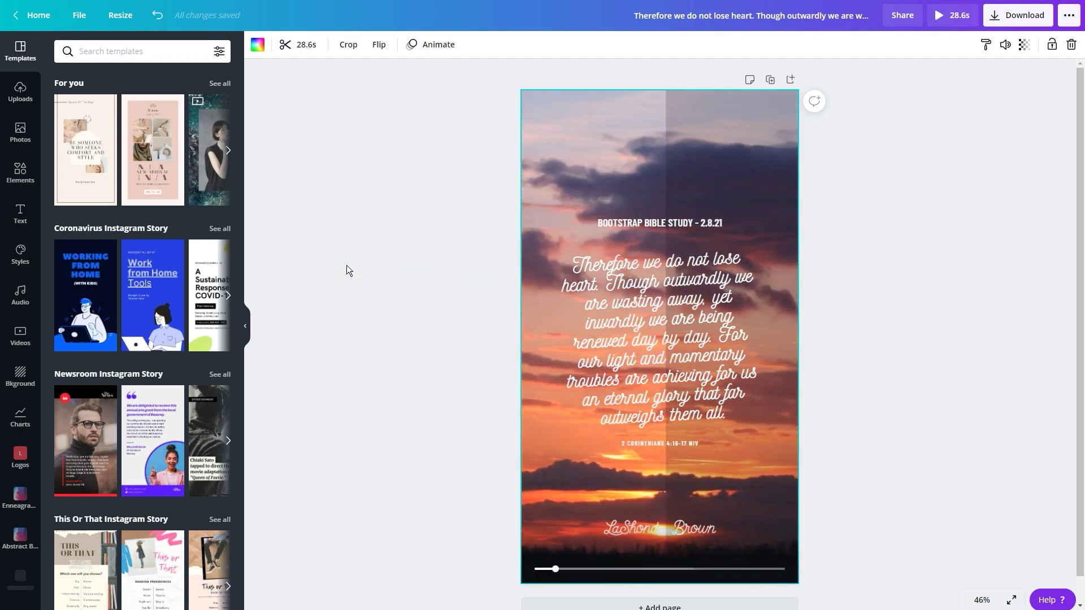
drag(688, 143, 549, 130)
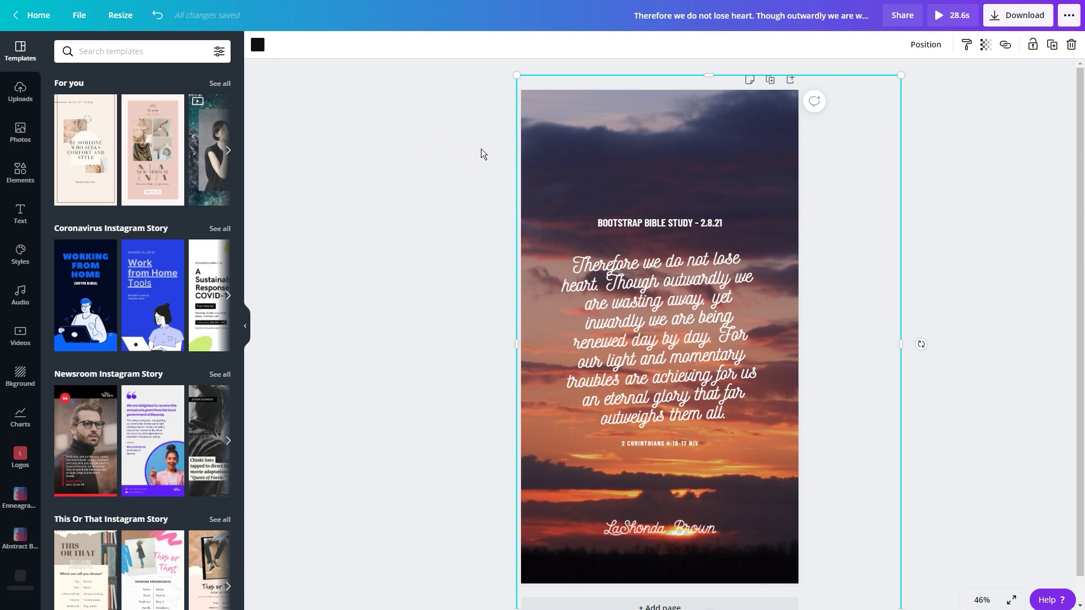
Slide the translucent black overlay toward the story page's right edge and play the uncovered sunset background video.
drag(615, 118, 702, 124)
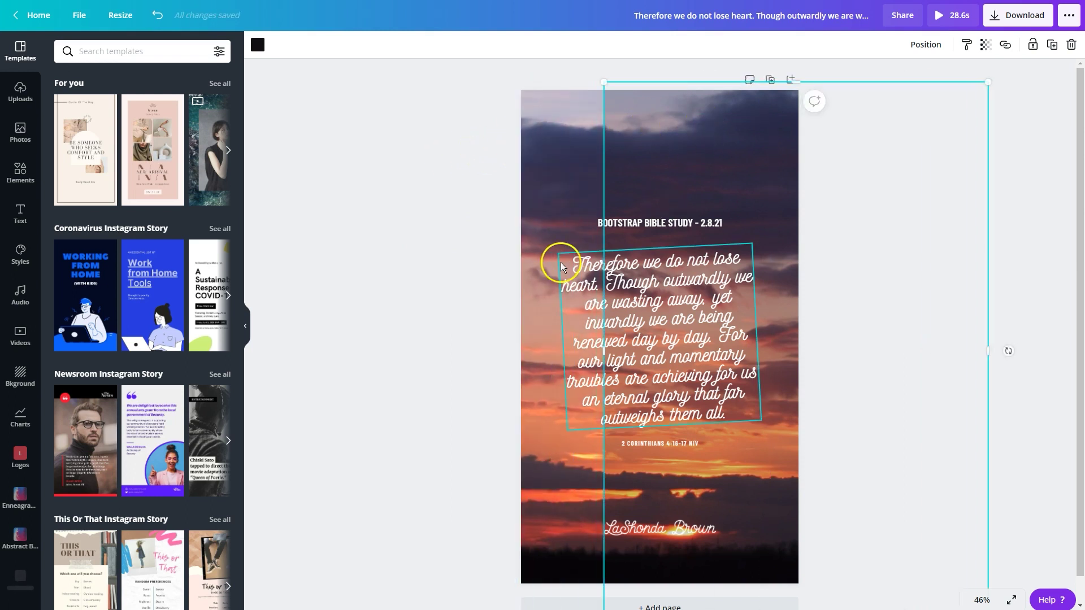
drag(668, 200, 707, 223)
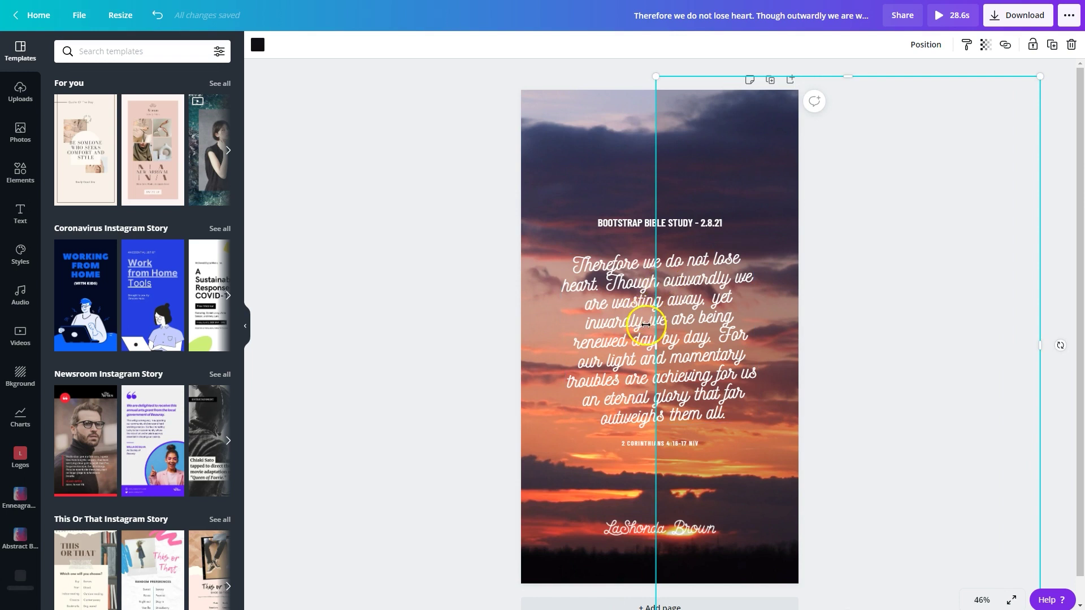
drag(718, 186, 782, 188)
click(620, 145)
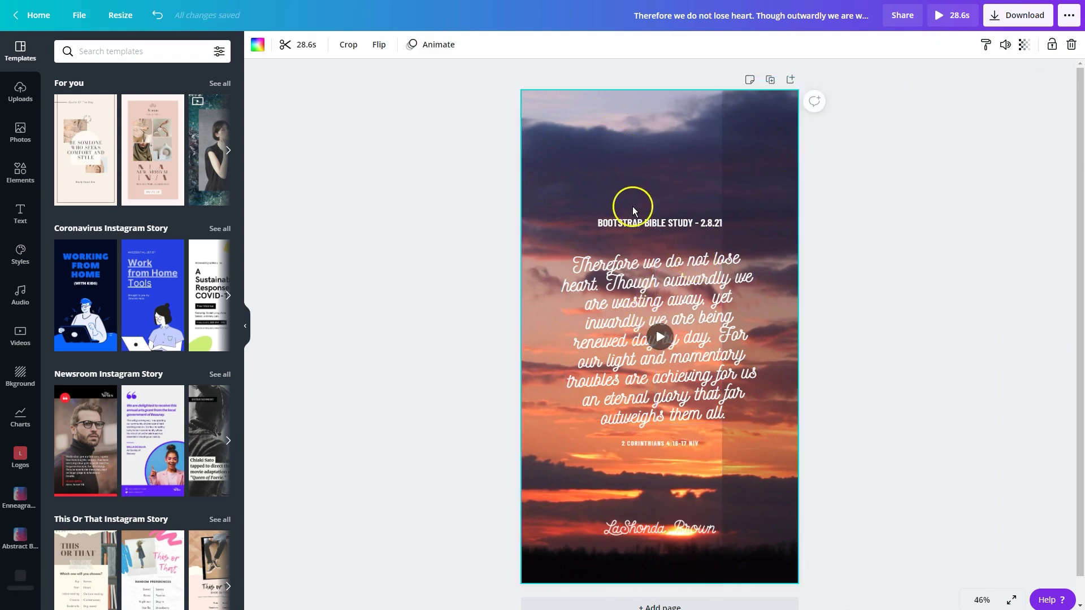
click(659, 336)
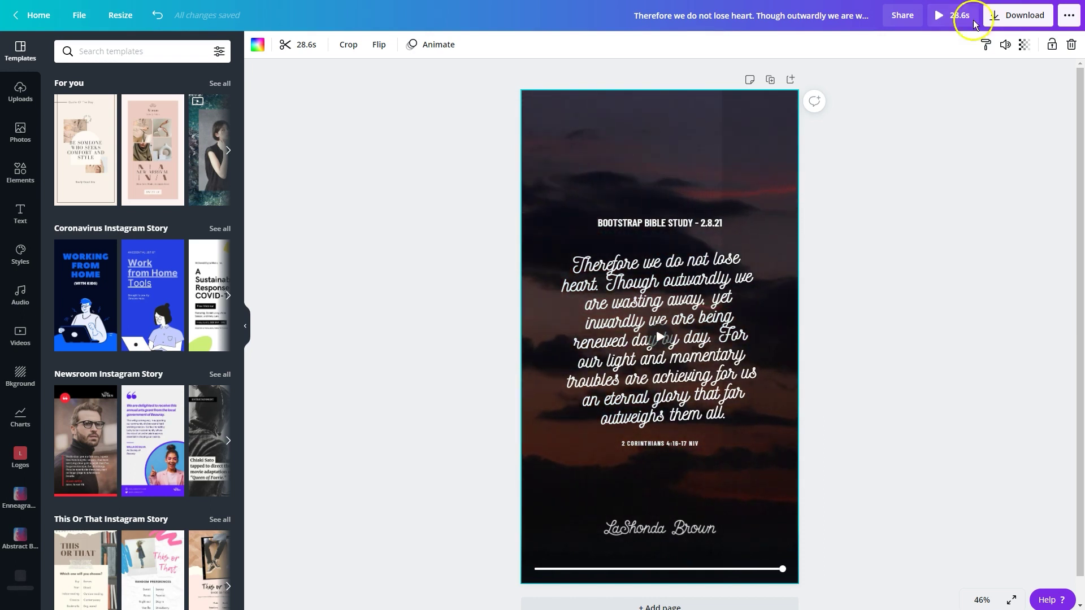
Move the translucent black overlay back over the whole Bible verse story page and deselect it.
click(744, 141)
drag(744, 141, 514, 126)
click(433, 158)
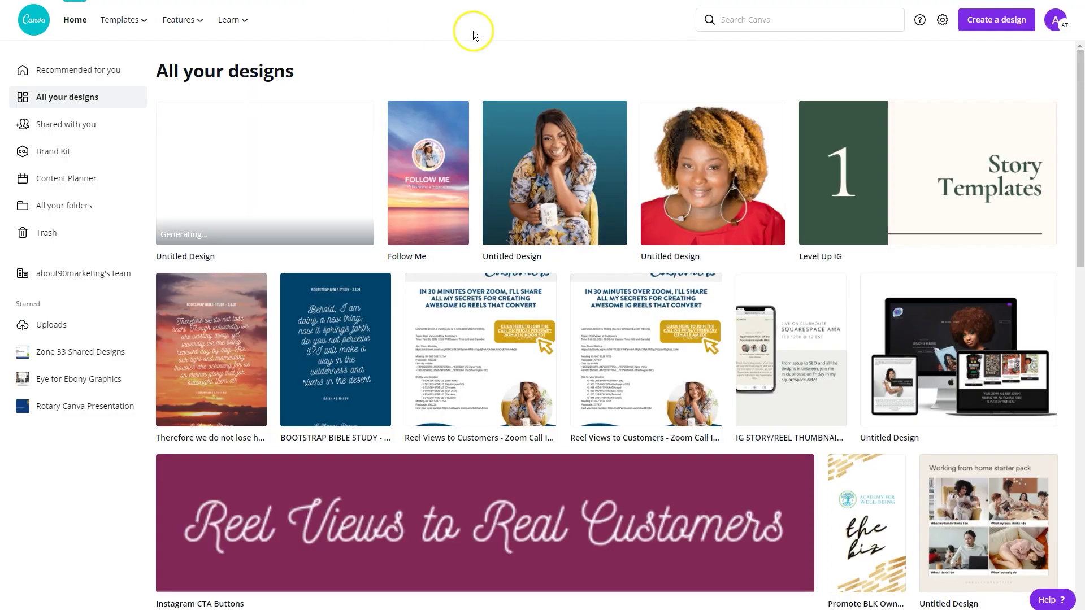
Create a new Instagram Post, search the templates for "quote" and apply the teal ocean "Saltwater" quote template.
click(994, 22)
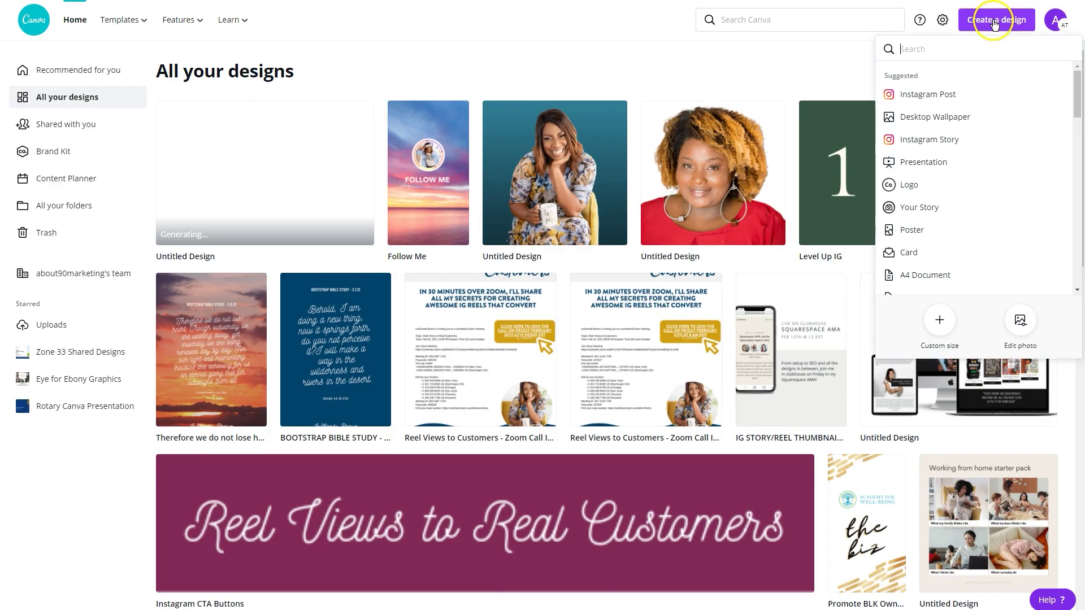
click(971, 92)
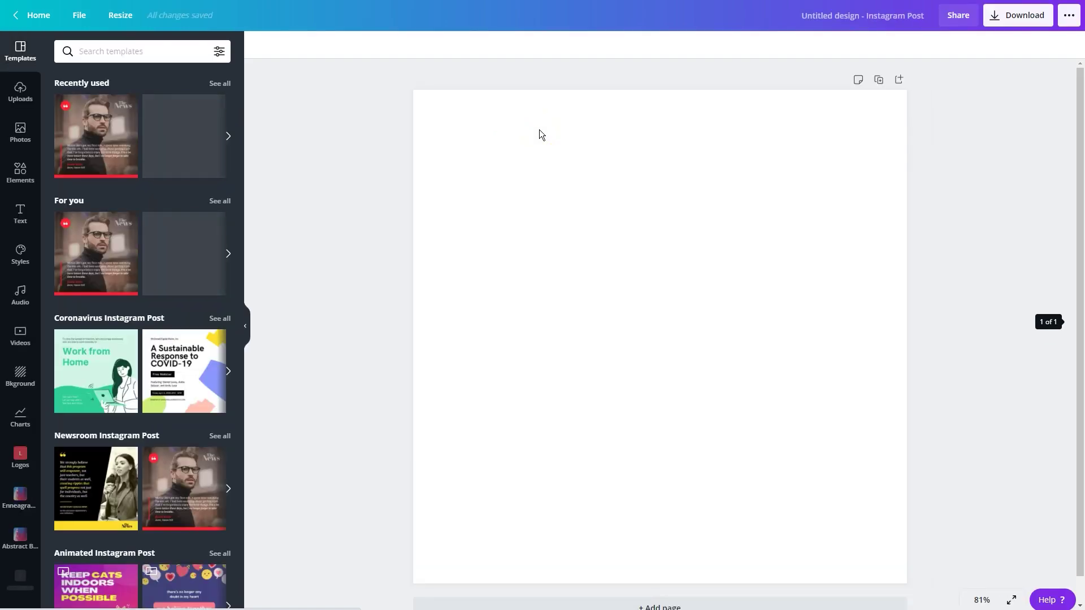
click(126, 45)
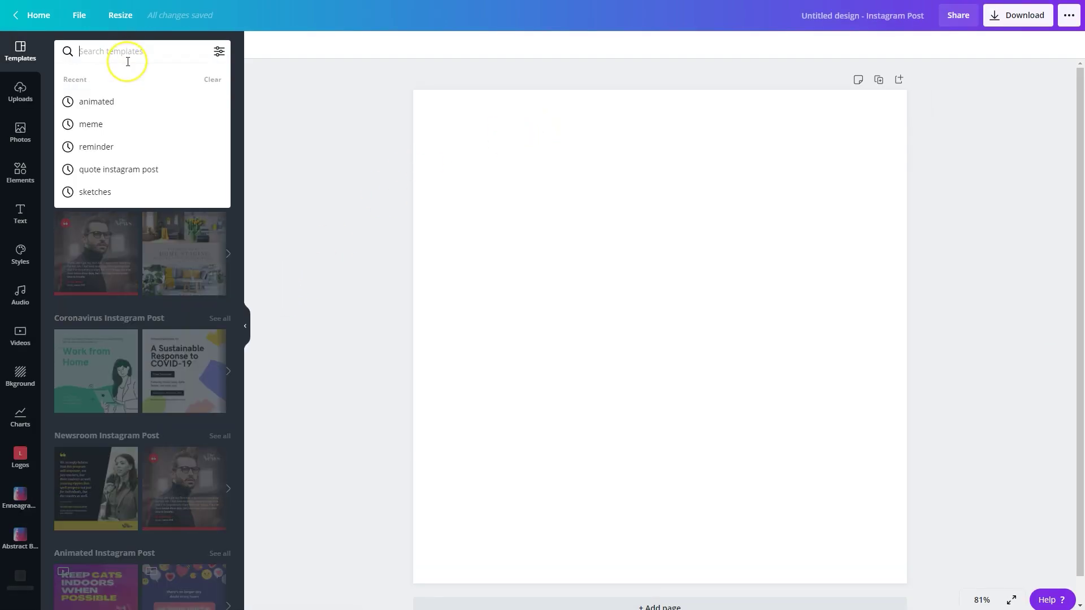
text(quote)
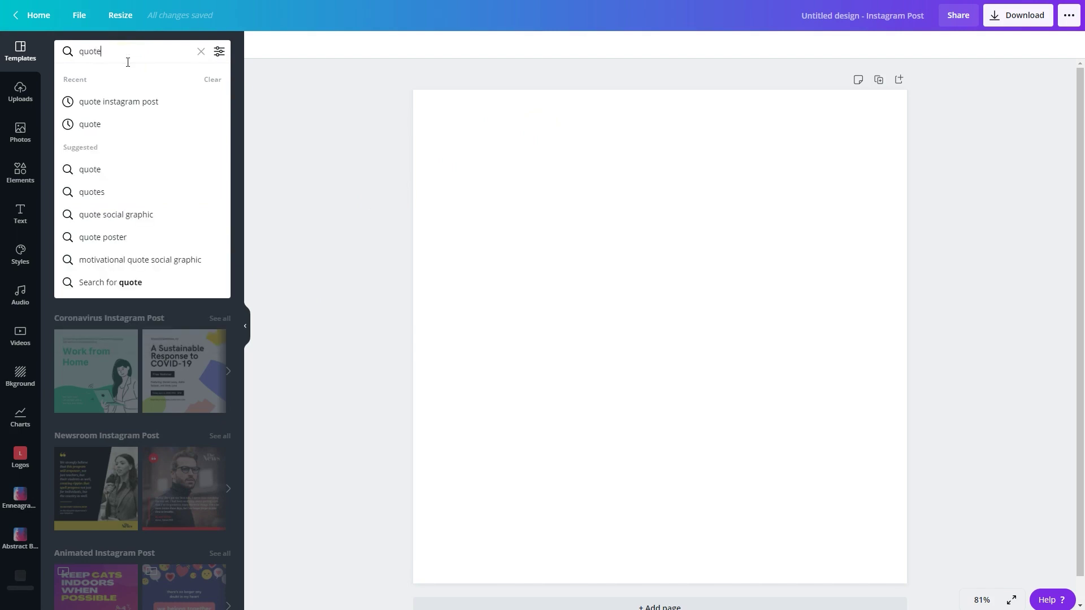
key(Return)
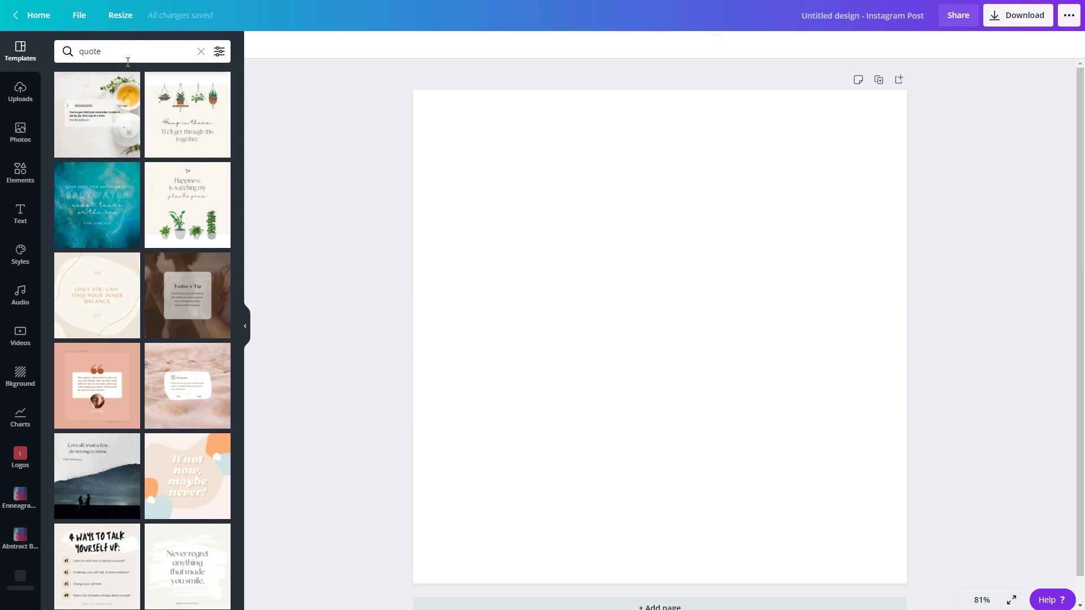
click(109, 209)
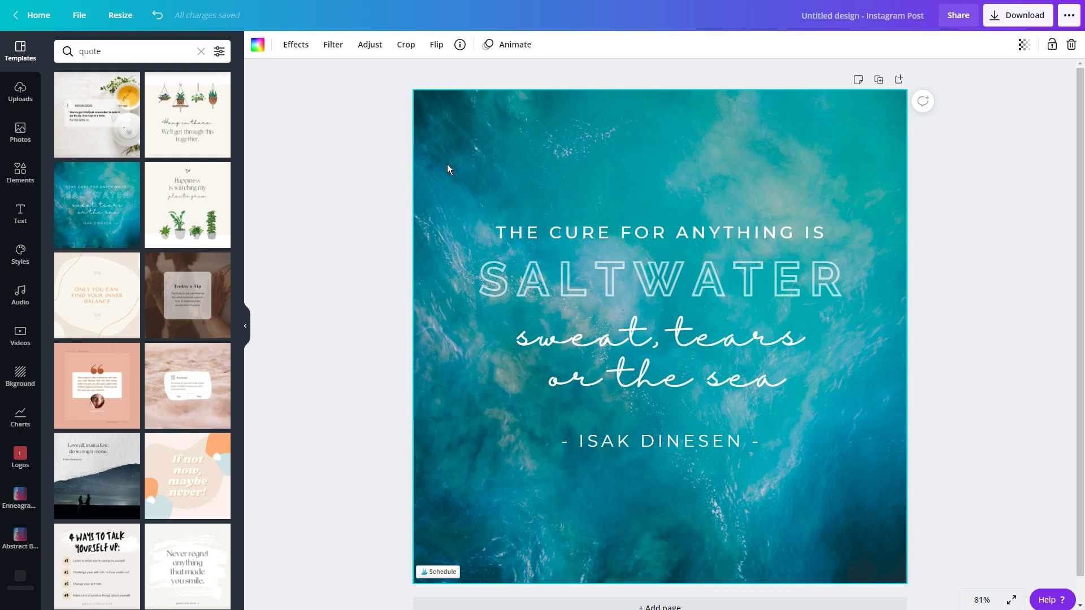
Remove the teal ocean background image from the "Saltwater" quote post, keeping the quote text on the page.
key(ctrl+z)
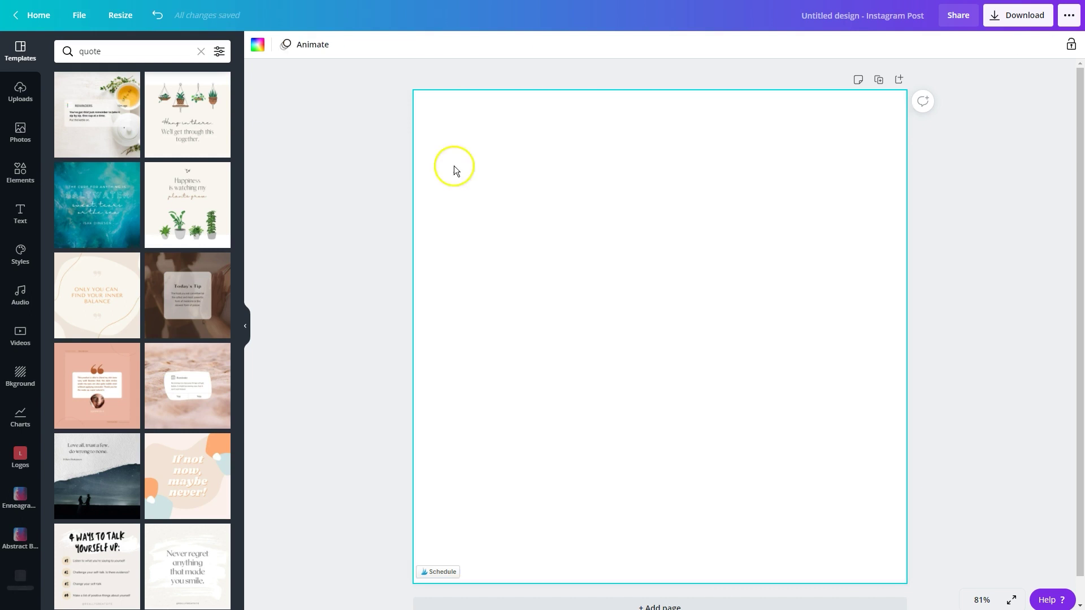
click(632, 237)
click(447, 141)
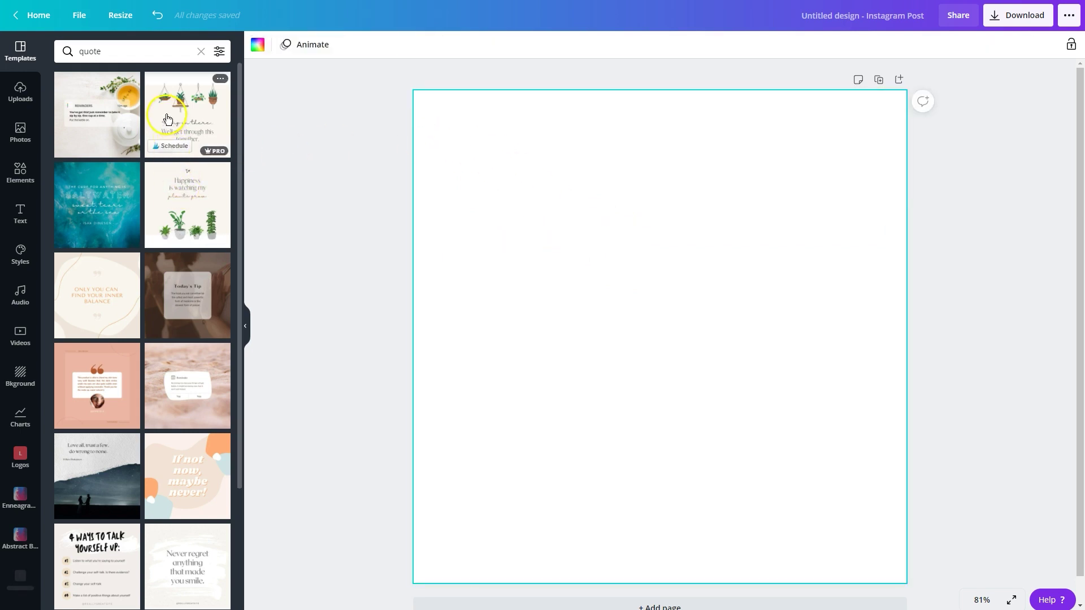
Add the 11-second aerial video of teal water and shoreline from the Beach videos and enlarge it to cover the post page.
click(21, 334)
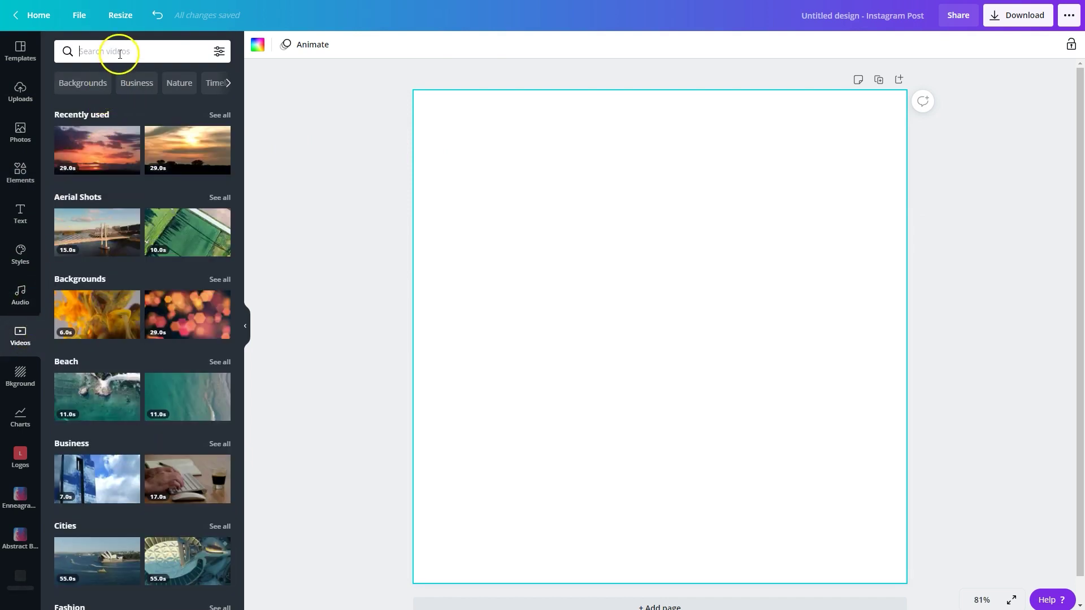
click(180, 397)
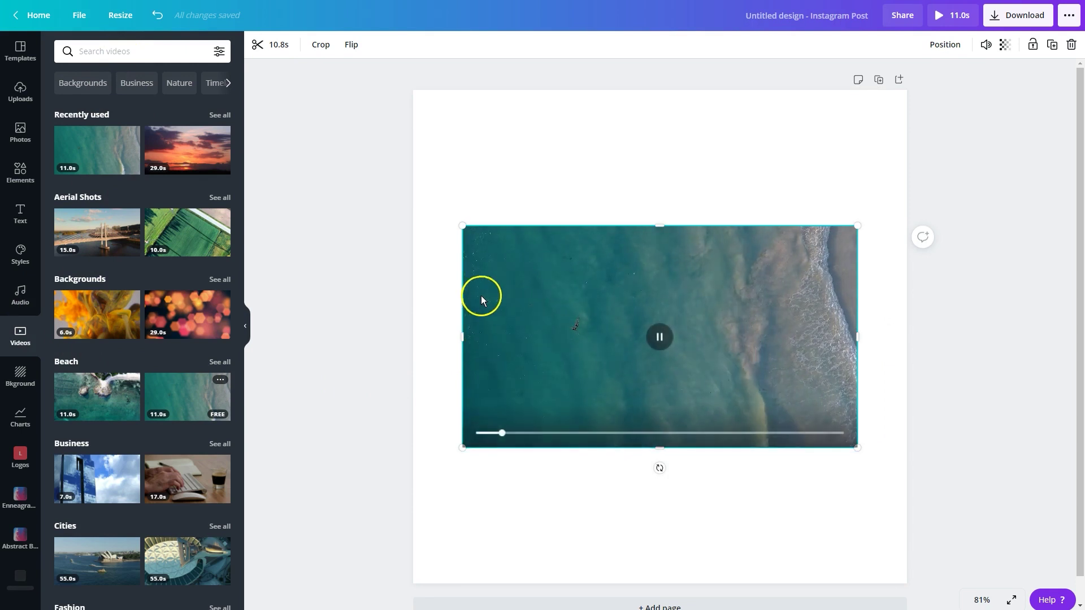
drag(462, 225, 316, 42)
drag(395, 126, 647, 212)
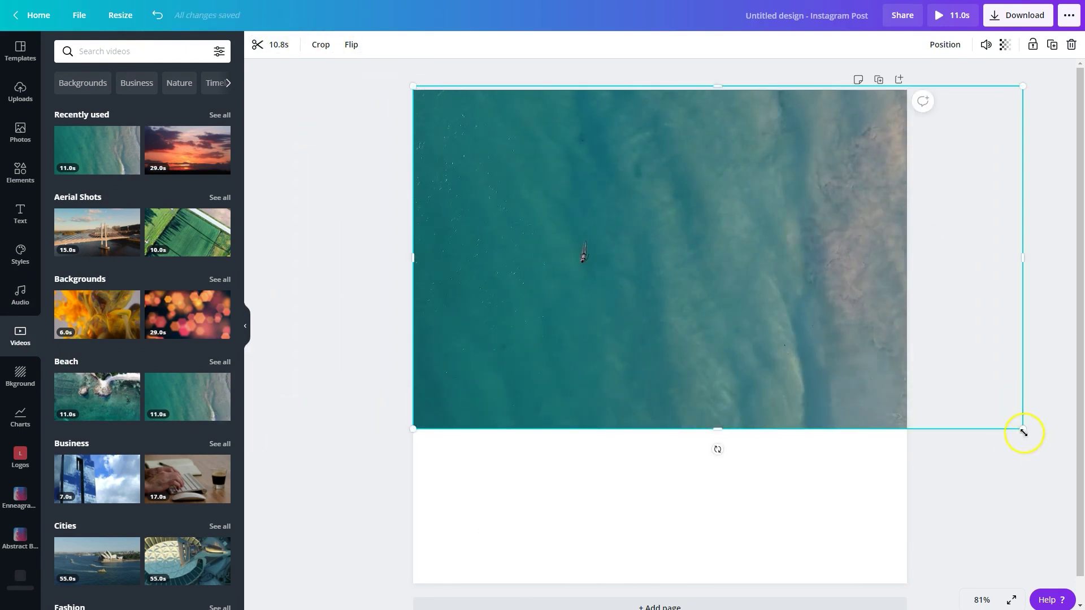
drag(1022, 430, 1082, 493)
drag(627, 404, 733, 498)
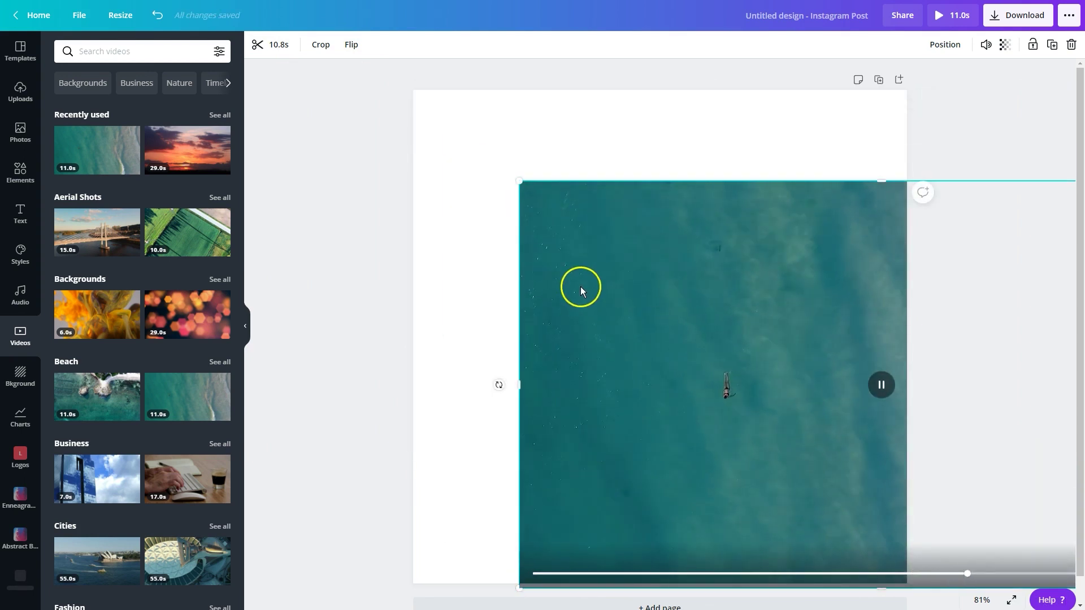
drag(521, 183, 387, 80)
drag(552, 240, 588, 228)
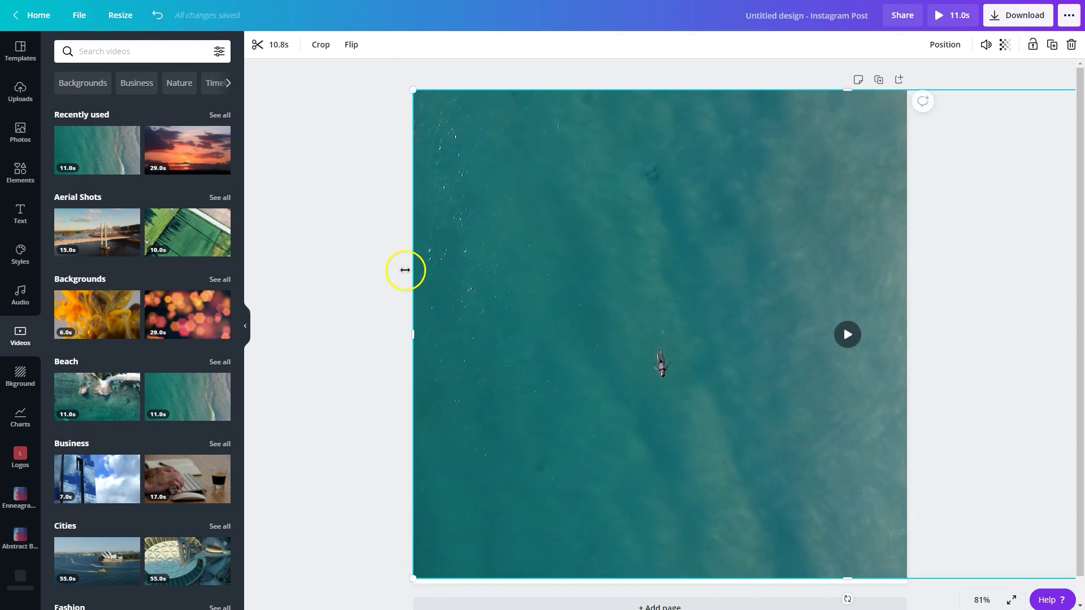
click(351, 283)
Send the beach video backward behind the "Saltwater" quote text and play it.
click(562, 245)
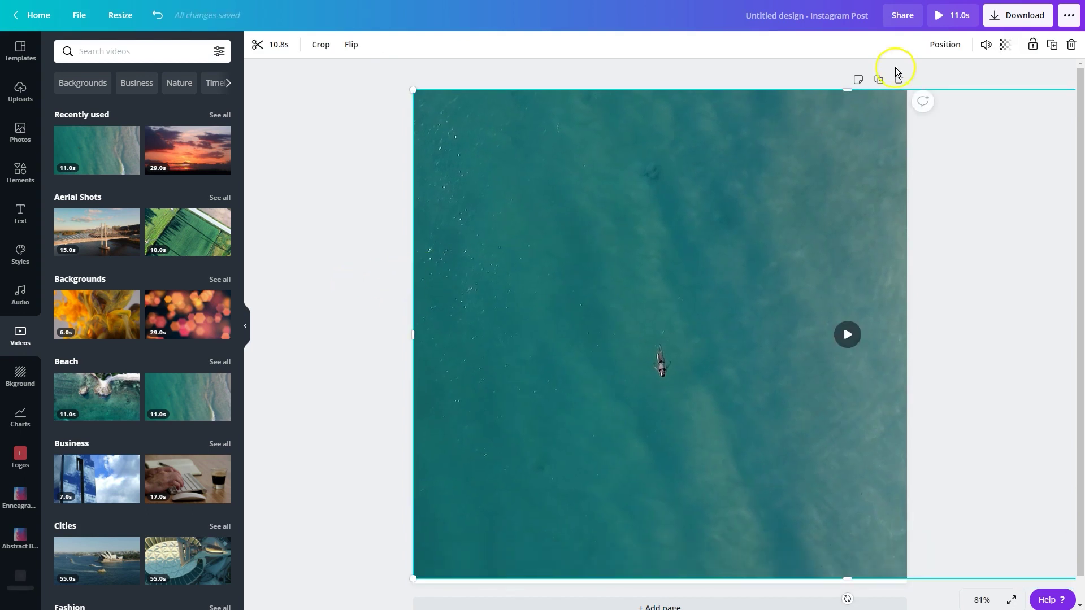
click(944, 44)
click(921, 84)
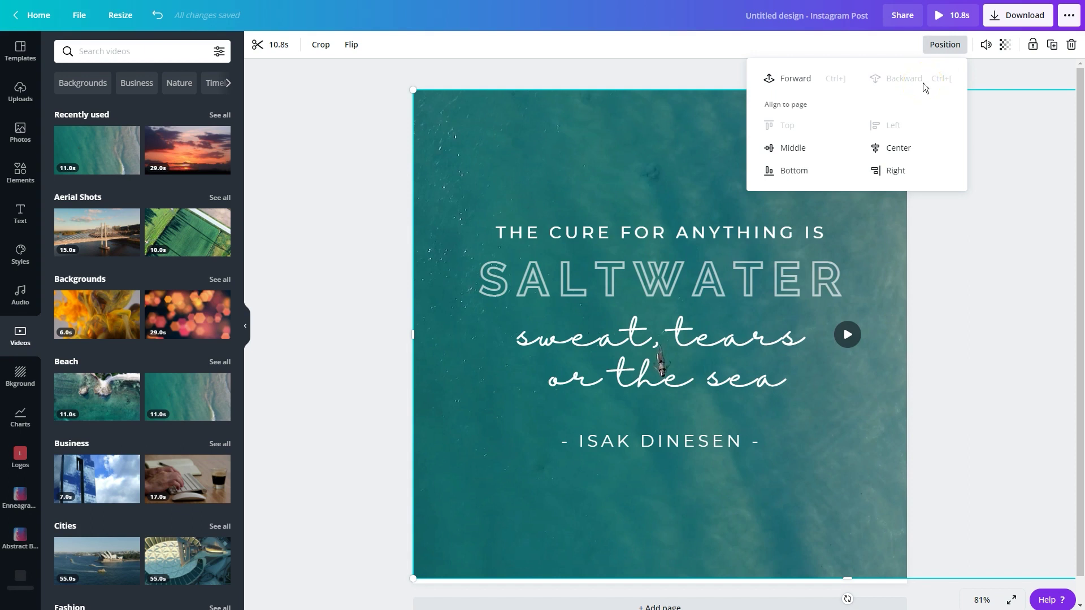
click(851, 335)
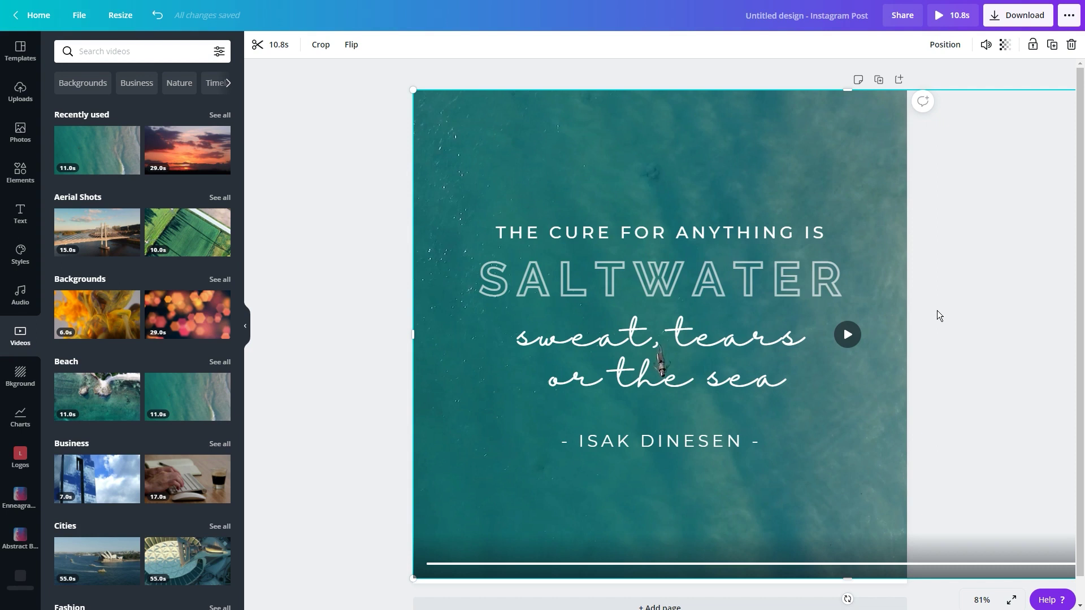
click(847, 337)
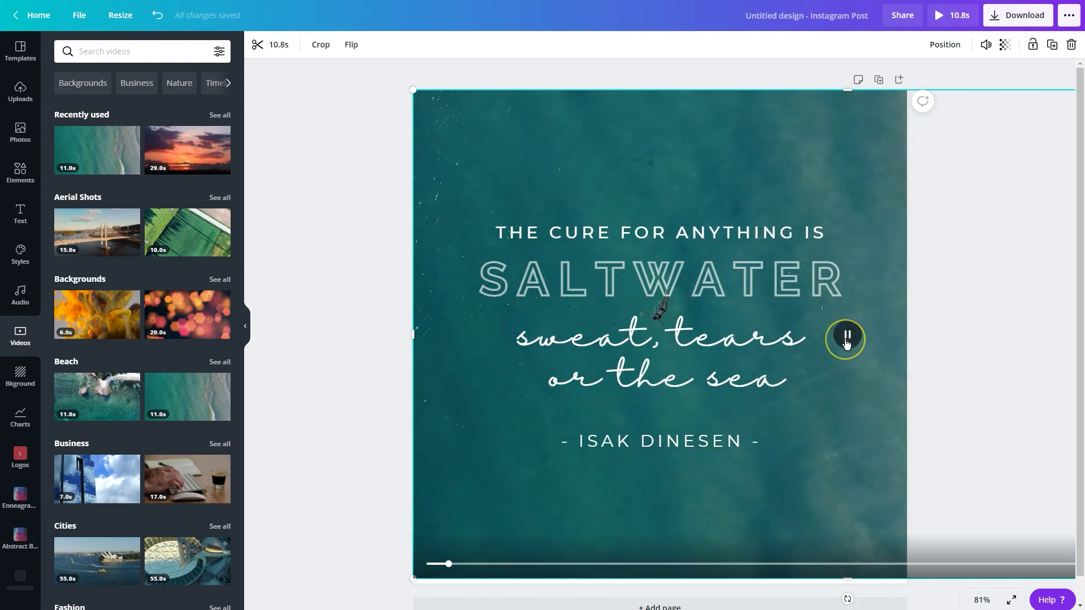